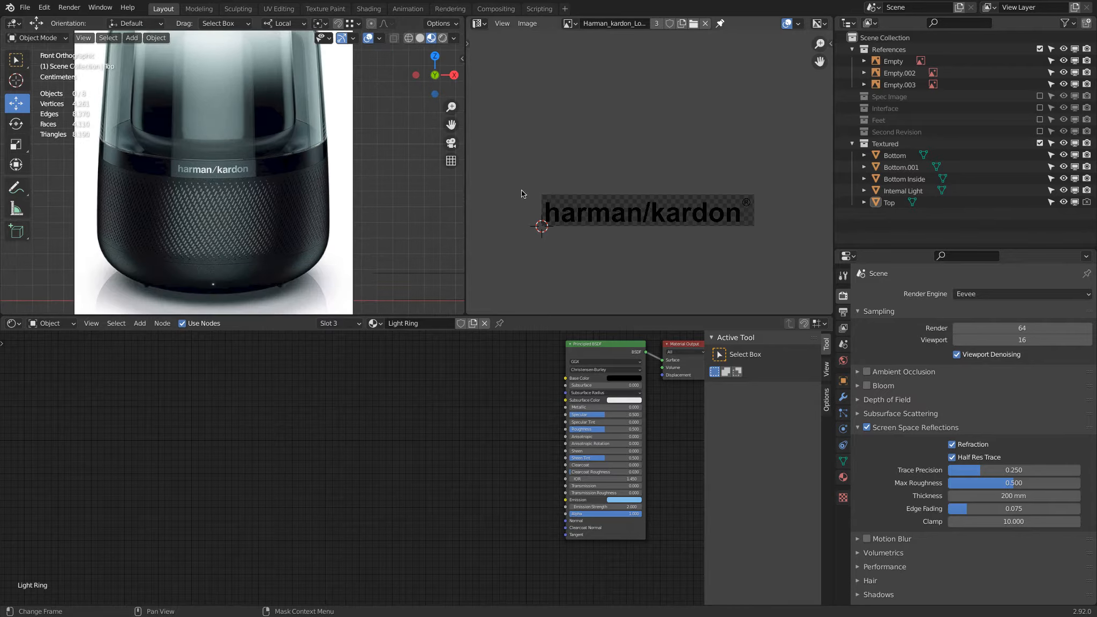
# Show the Spec Image collection over the speaker model in the front view.
pyautogui.scroll(-4, 364, 186)
pyautogui.keyDown('shift'); pyautogui.moveTo(365, 186); pyautogui.dragTo(256, 153, button='middle'); pyautogui.keyUp('shift')
pyautogui.scroll(2, 256, 153)
pyautogui.scroll(1, 309, 176)
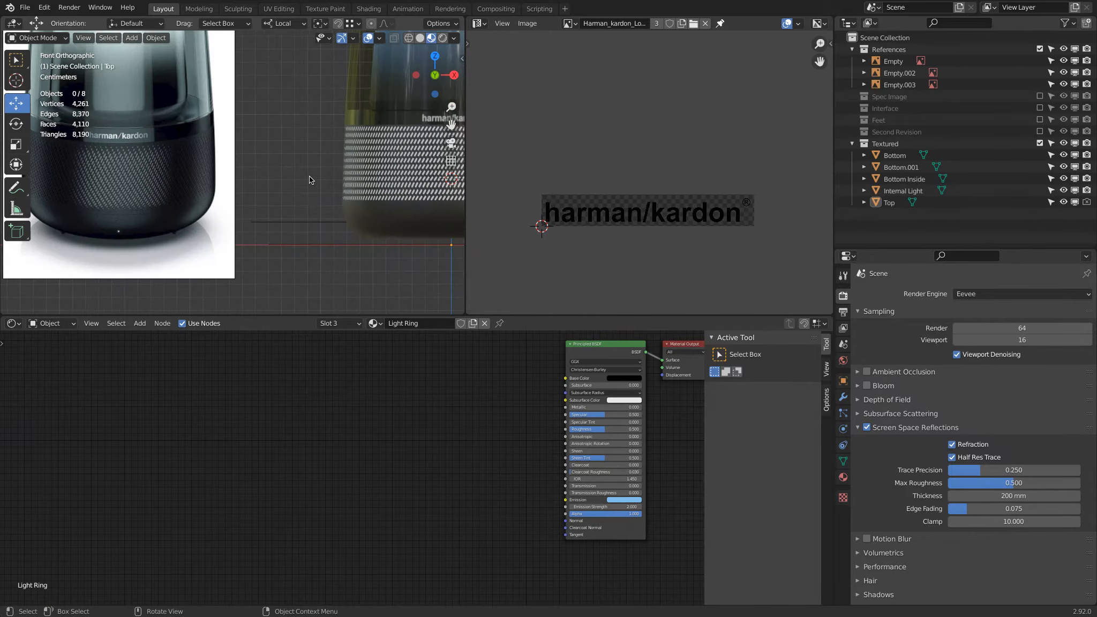
pyautogui.keyDown('shift'); pyautogui.moveTo(325, 150); pyautogui.dragTo(221, 160, button='middle'); pyautogui.keyUp('shift')
pyautogui.keyDown('shift'); pyautogui.moveTo(387, 150); pyautogui.dragTo(421, 151, button='middle'); pyautogui.keyUp('shift')
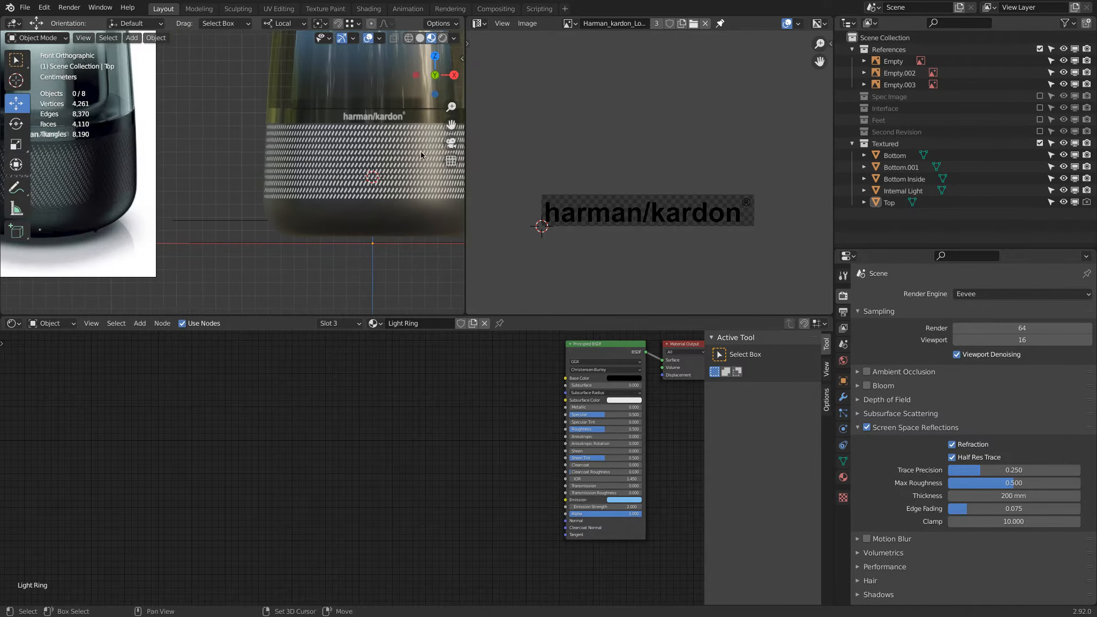
pyautogui.click(1040, 96)
# Move the spec reference image about 63 mm along X so it extends beside the speaker model.
pyautogui.keyDown('shift'); pyautogui.moveTo(336, 228); pyautogui.dragTo(129, 243, button='middle'); pyautogui.keyUp('shift')
pyautogui.click(269, 254)
pyautogui.click(273, 250)
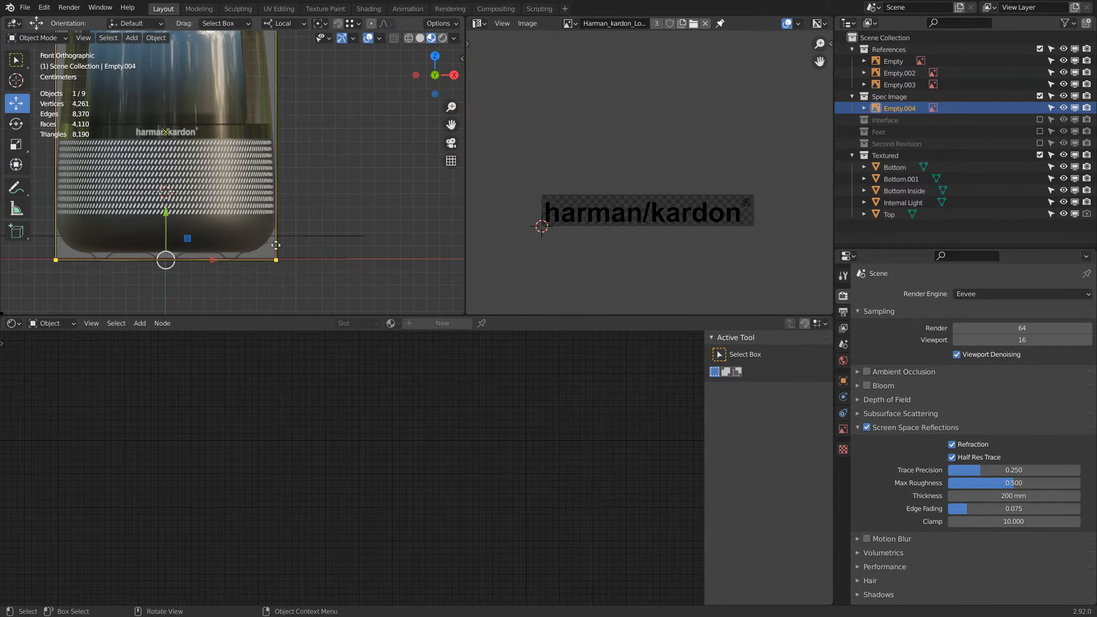
pyautogui.moveTo(237, 260); pyautogui.dragTo(237, 260)
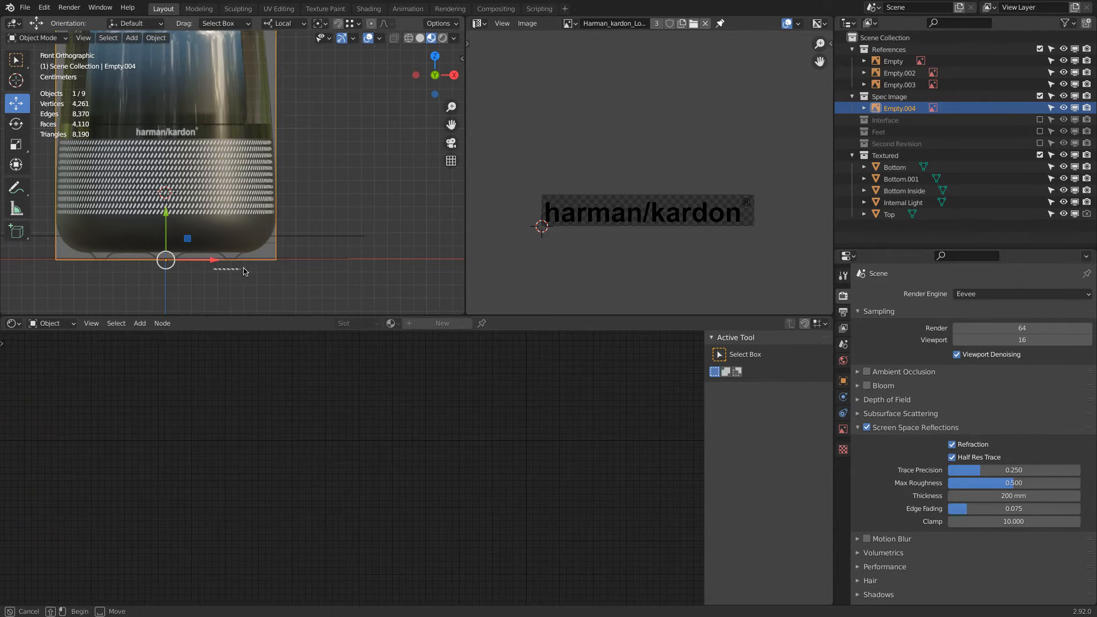
pyautogui.click(241, 272)
pyautogui.click(199, 249)
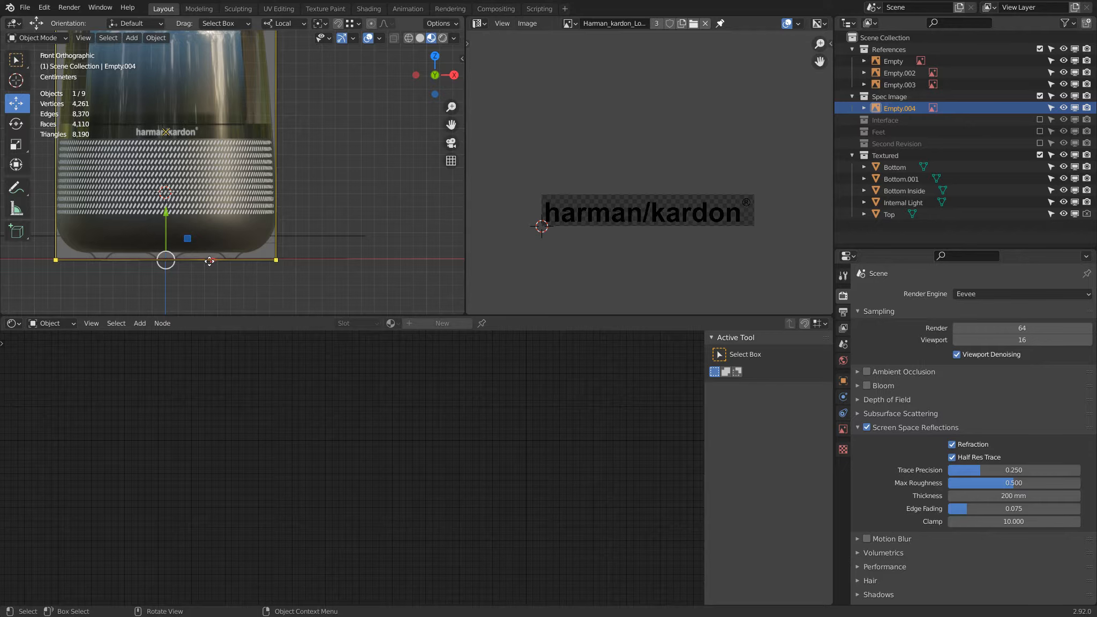
pyautogui.moveTo(209, 261); pyautogui.dragTo(291, 261)
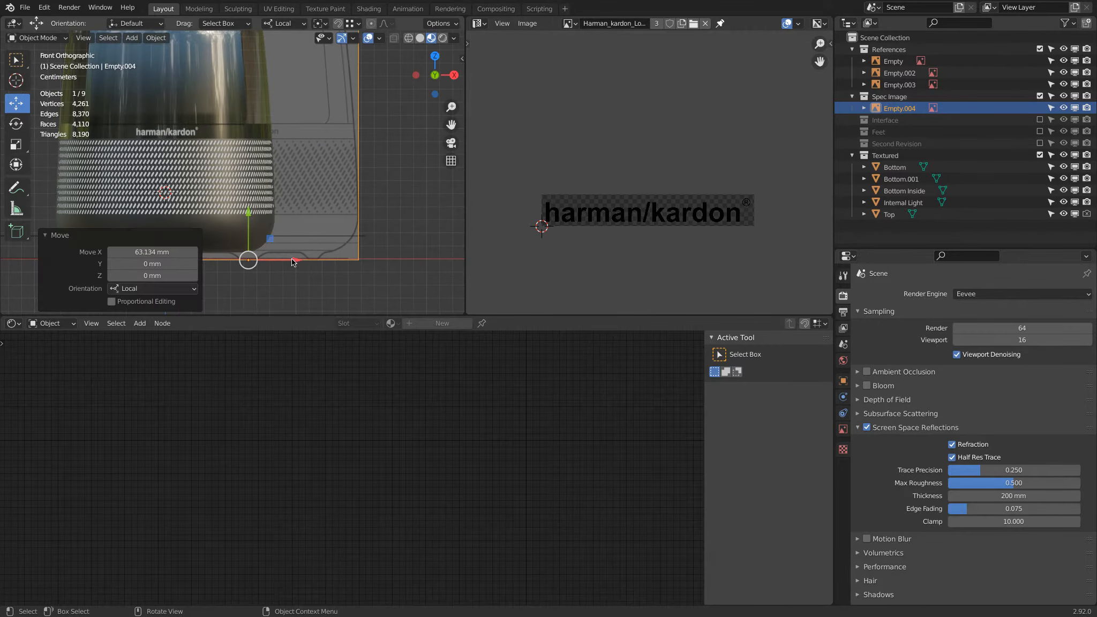
# Compare the seam lines and grille in the spec drawing with the lower body of the speaker model.
pyautogui.scroll(-2, 285, 233)
pyautogui.keyDown('shift'); pyautogui.moveTo(207, 211); pyautogui.dragTo(359, 133, button='middle'); pyautogui.keyUp('shift')
pyautogui.scroll(5, 285, 139)
pyautogui.scroll(-1, 284, 139)
pyautogui.keyDown('shift'); pyautogui.moveTo(126, 175); pyautogui.dragTo(202, 164, button='middle'); pyautogui.keyUp('shift')
pyautogui.keyDown('shift'); pyautogui.moveTo(429, 138); pyautogui.dragTo(69, 164, button='middle'); pyautogui.keyUp('shift')
pyautogui.scroll(1, 330, 194)
pyautogui.scroll(-1, 330, 194)
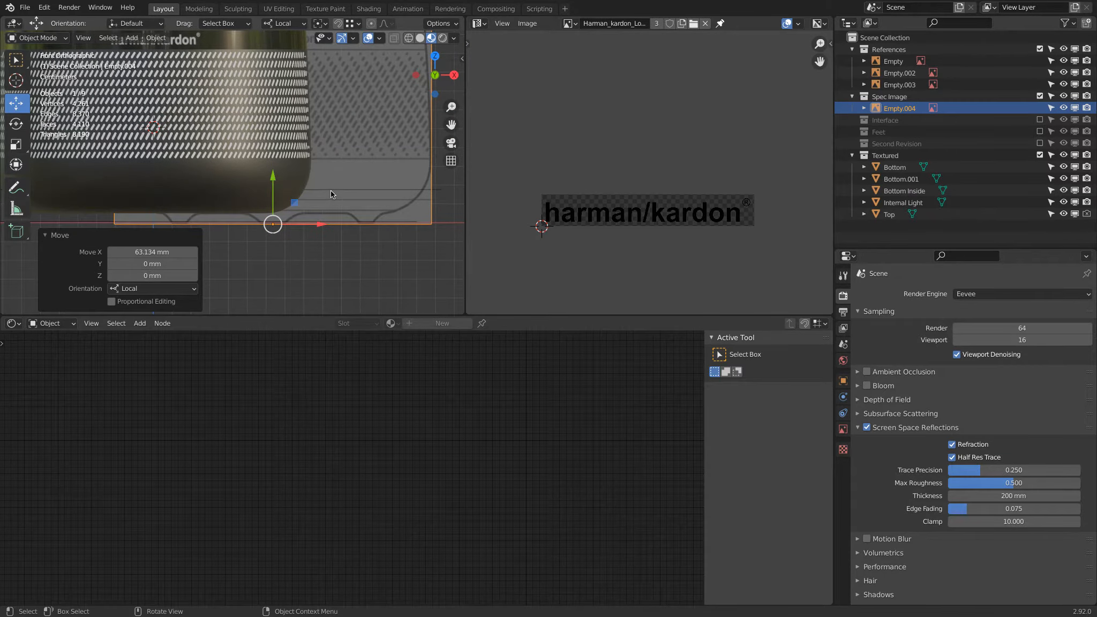
pyautogui.press('g')
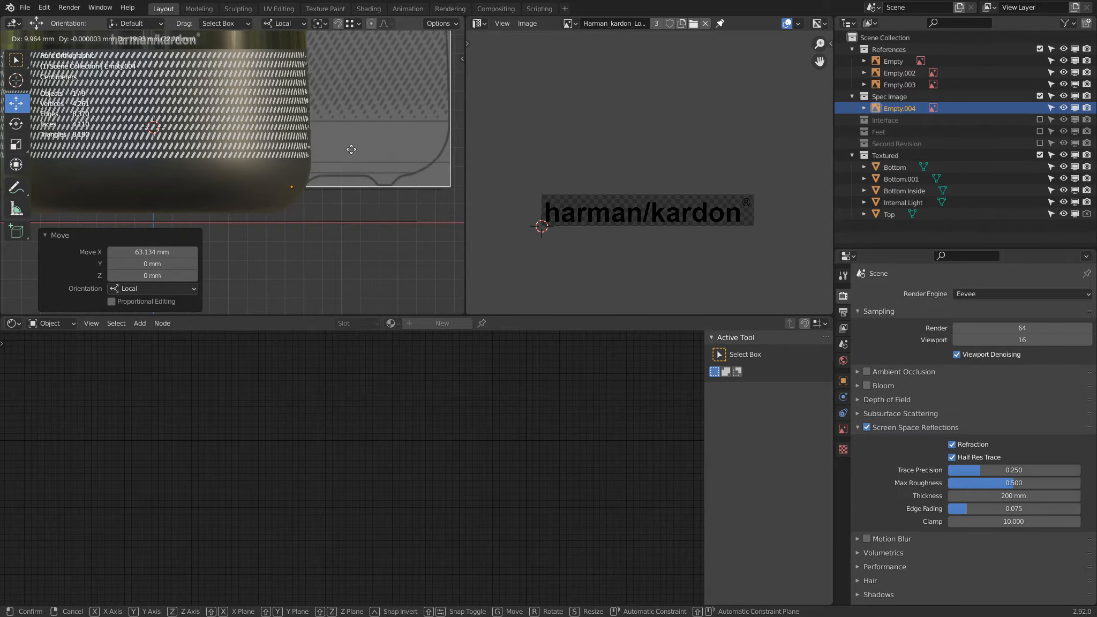
pyautogui.rightClick(358, 183)
# Add one centered horizontal loop cut around the Bottom object, just below the perforated grille.
pyautogui.scroll(4, 325, 158)
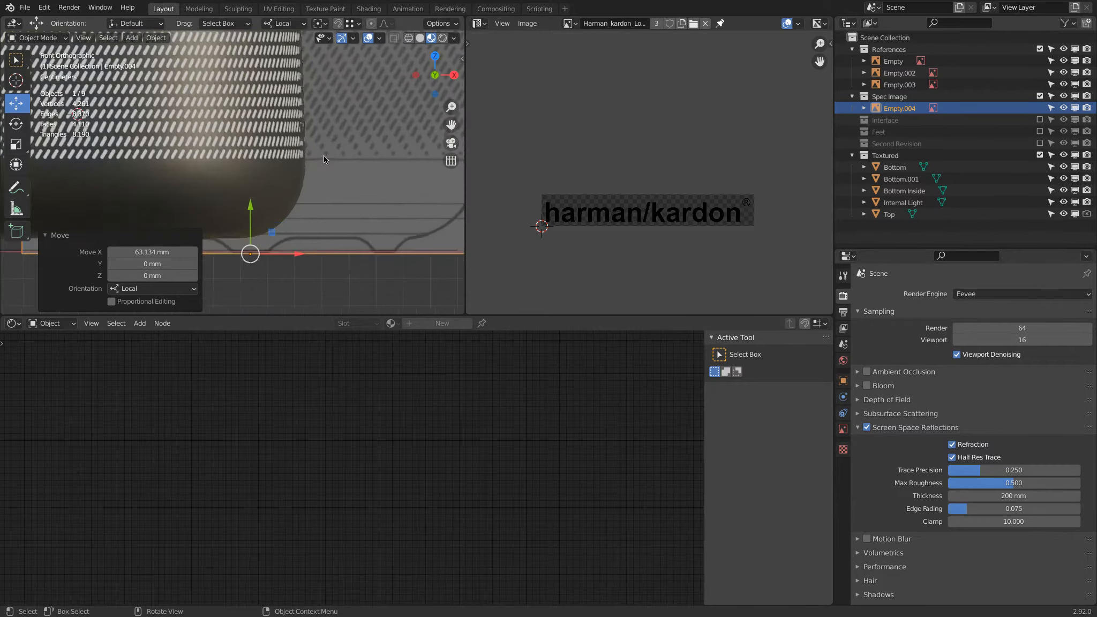
pyautogui.click(164, 160)
pyautogui.press('Tab')
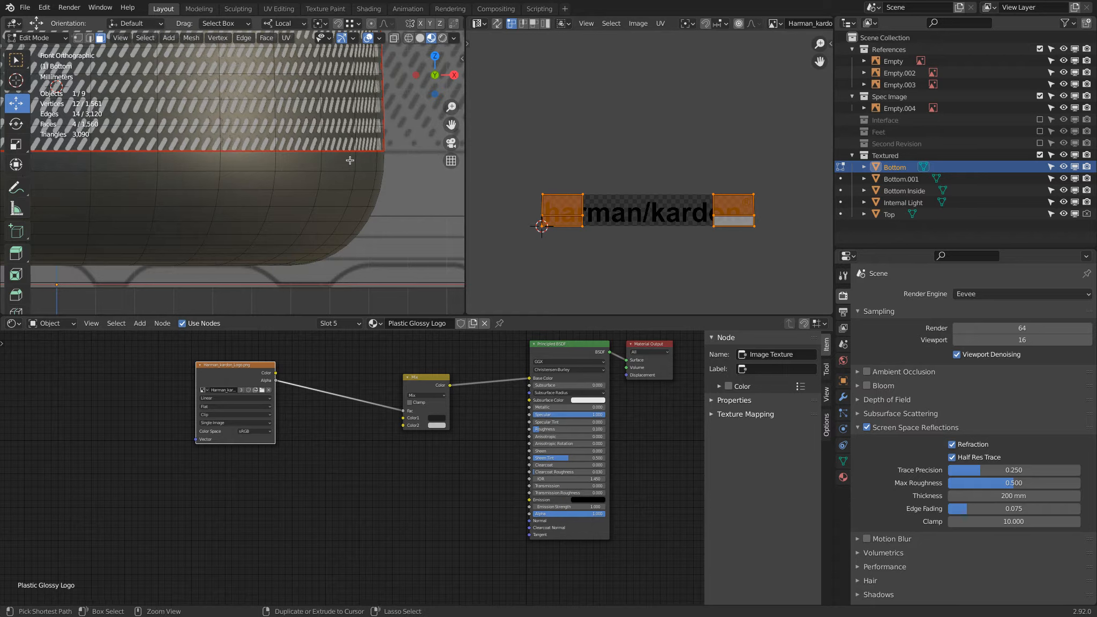
pyautogui.hotkey('ctrl', 'r')
pyautogui.click(356, 160)
pyautogui.rightClick(356, 160)
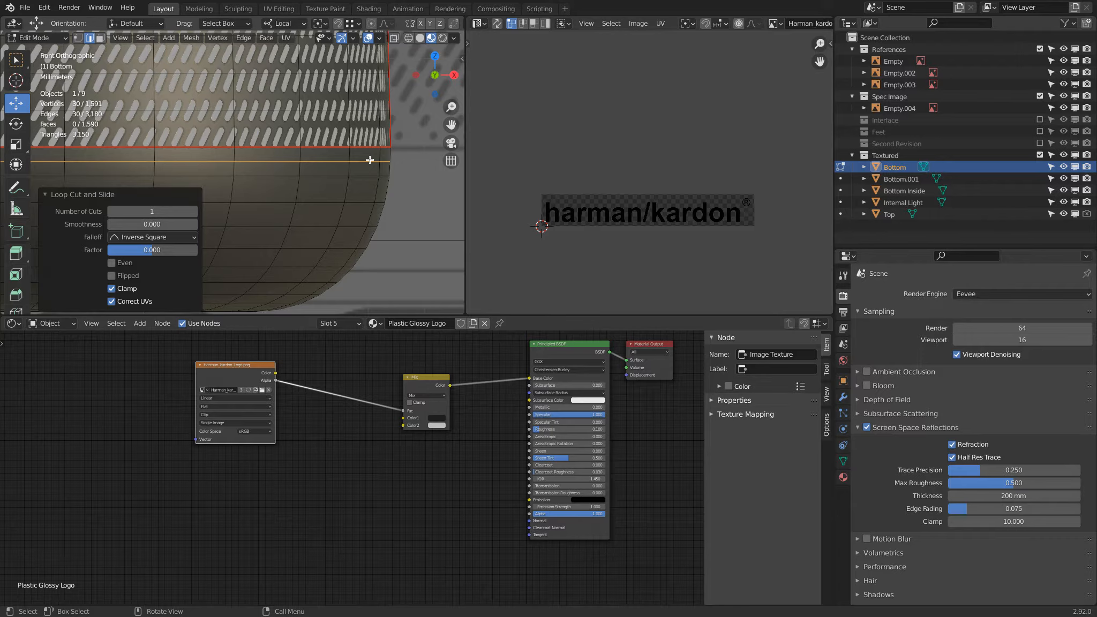
# Check the location, rotation, scale and dimensions of the Bottom object.
pyautogui.scroll(5, 389, 167)
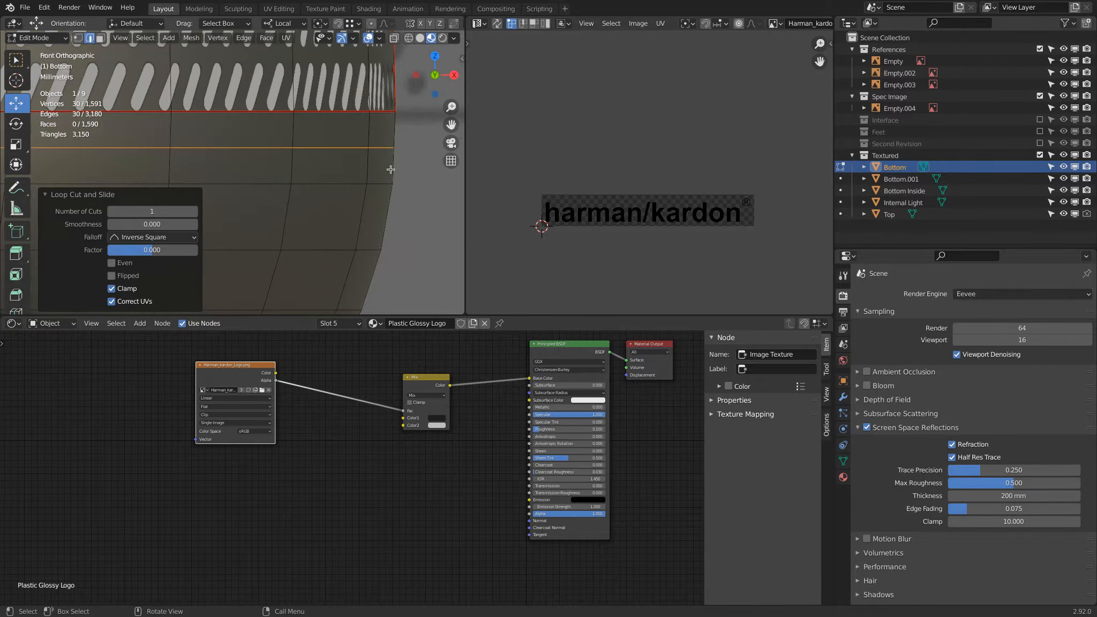
pyautogui.press('Tab')
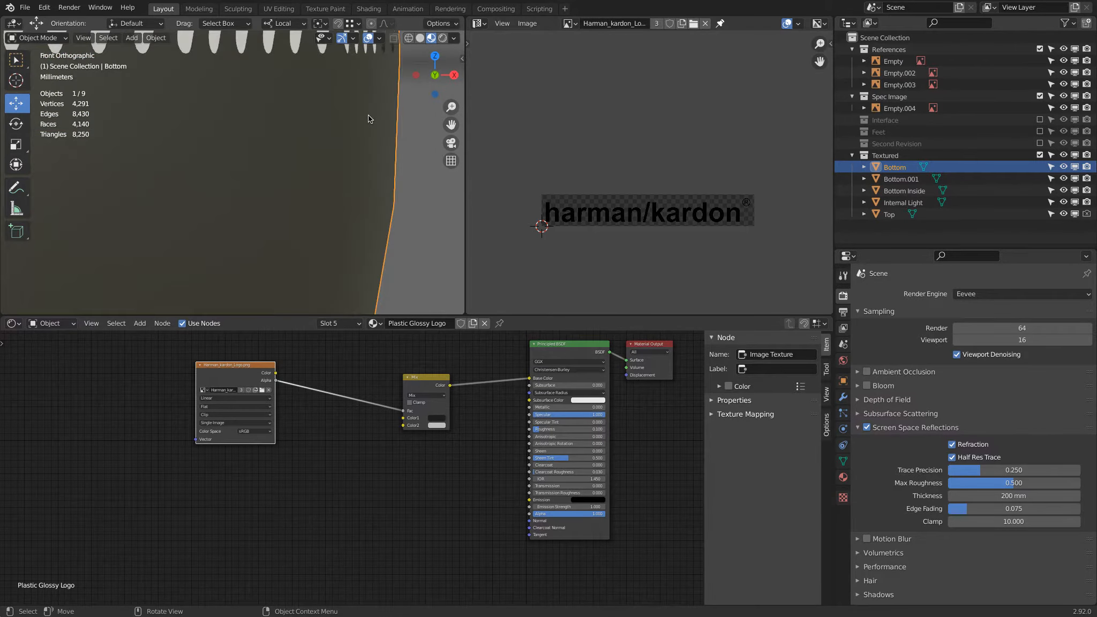
pyautogui.press('n')
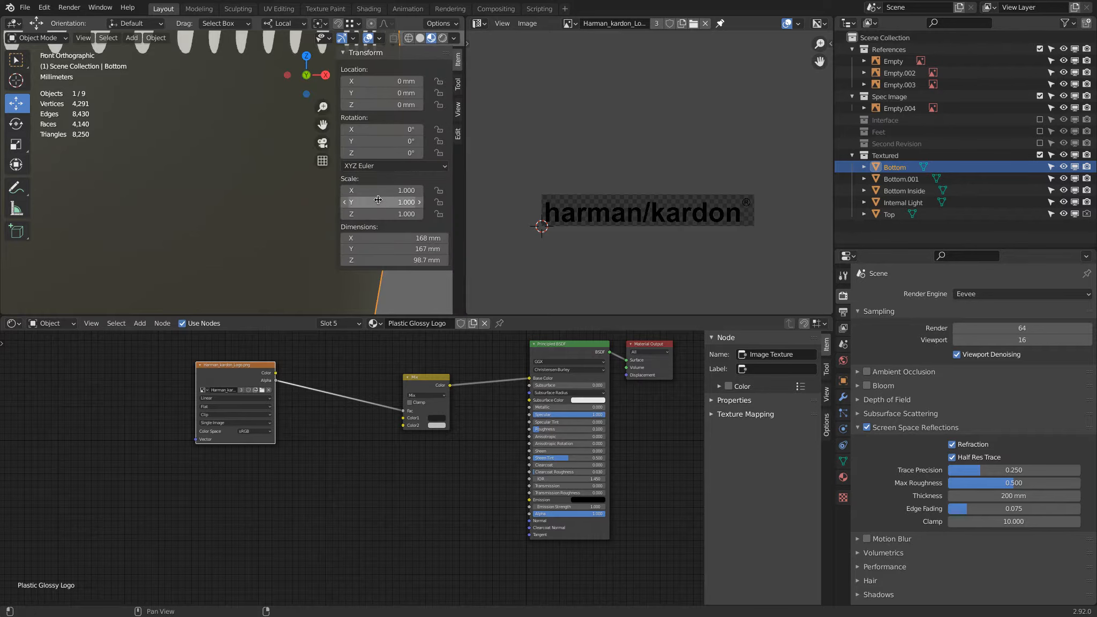
pyautogui.click(164, 37)
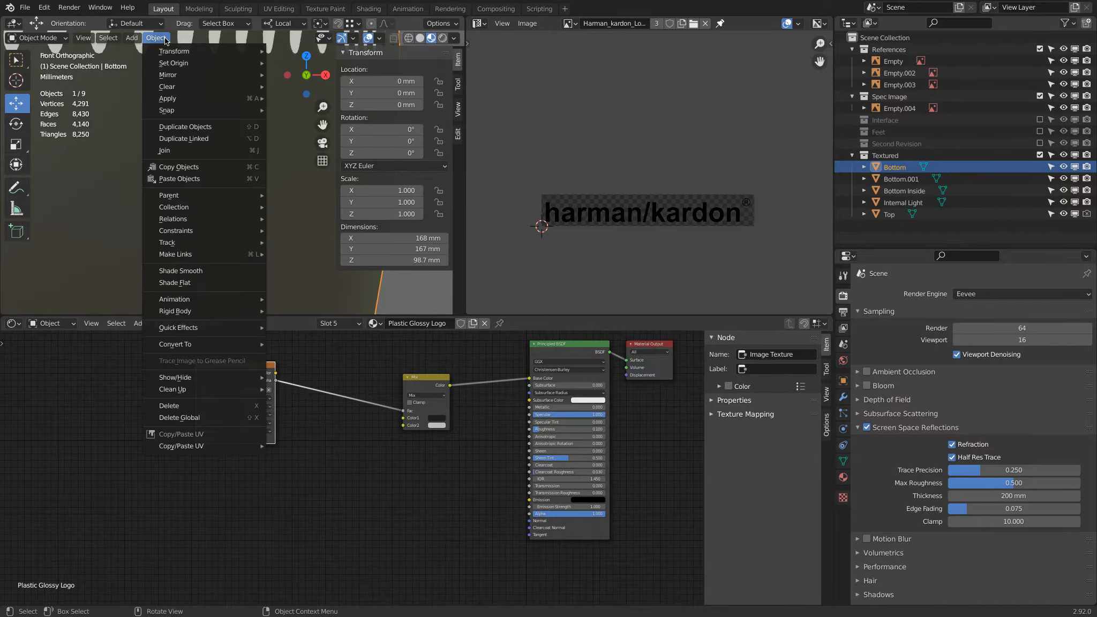
pyautogui.moveTo(183, 98)
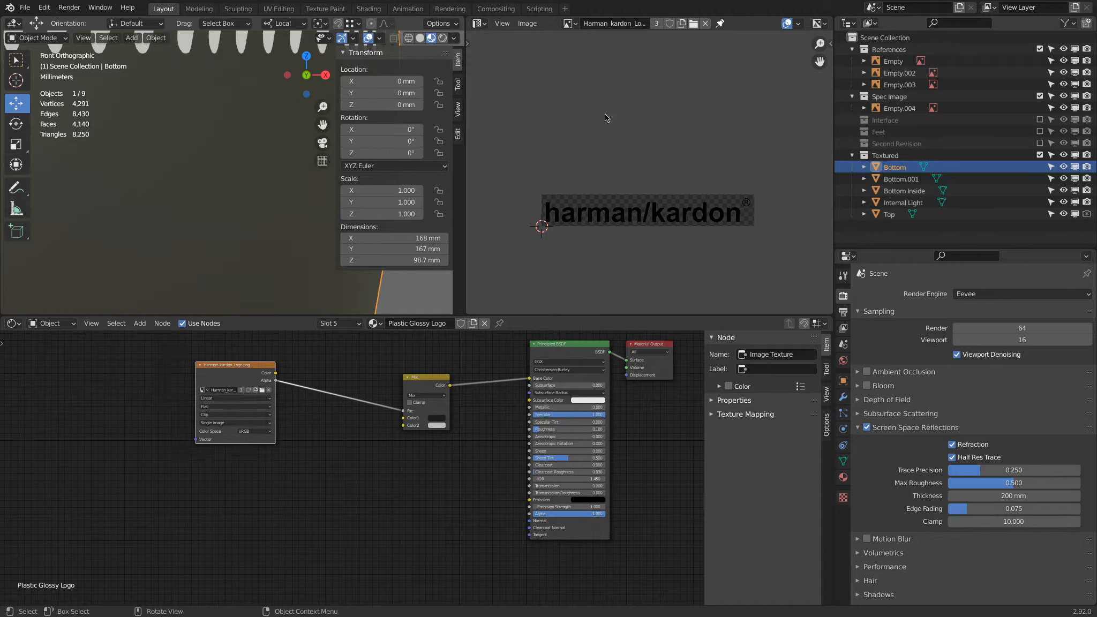
pyautogui.press('n')
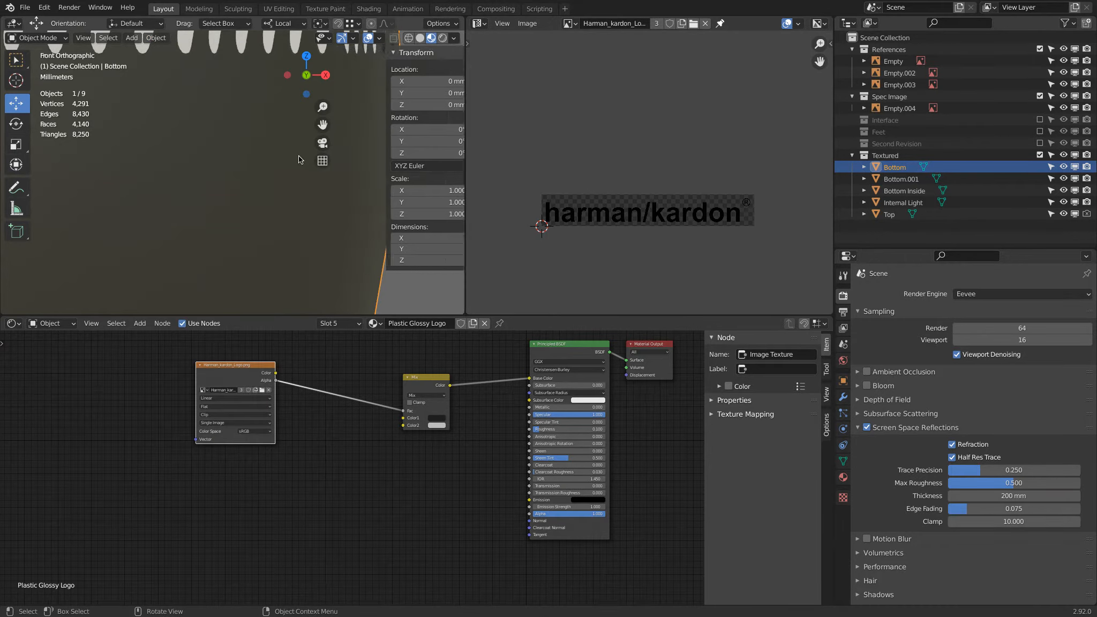
# Bevel the new edge loop below the grille with one segment and a width of 0.1 mm.
pyautogui.press('Tab')
pyautogui.press('ctrl')
pyautogui.hotkey('ctrl', 'b')
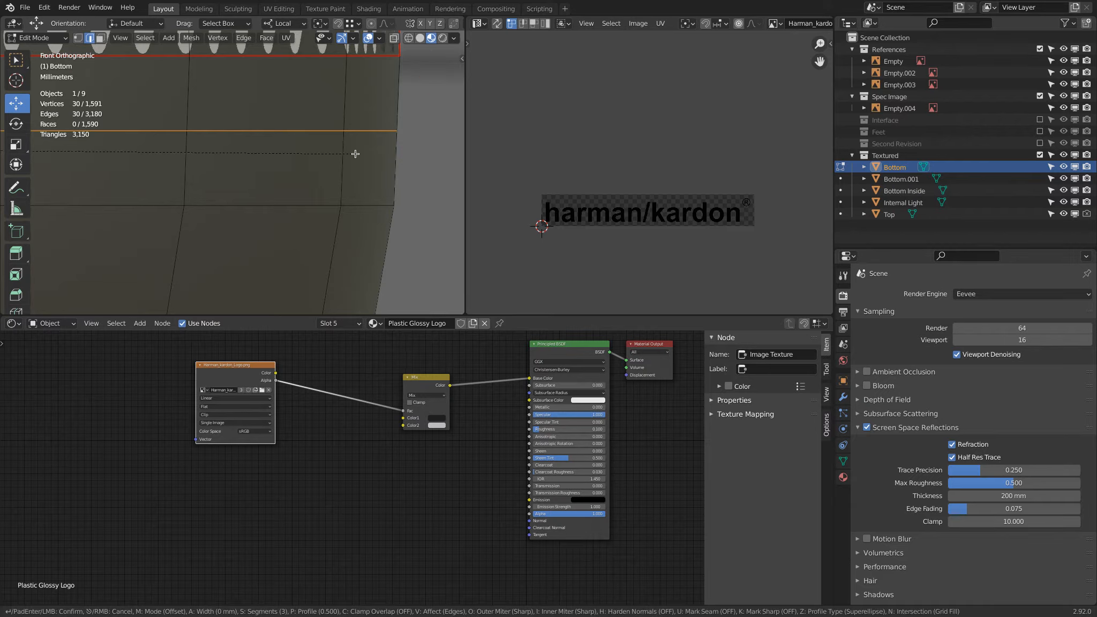
pyautogui.scroll(-2, 362, 158)
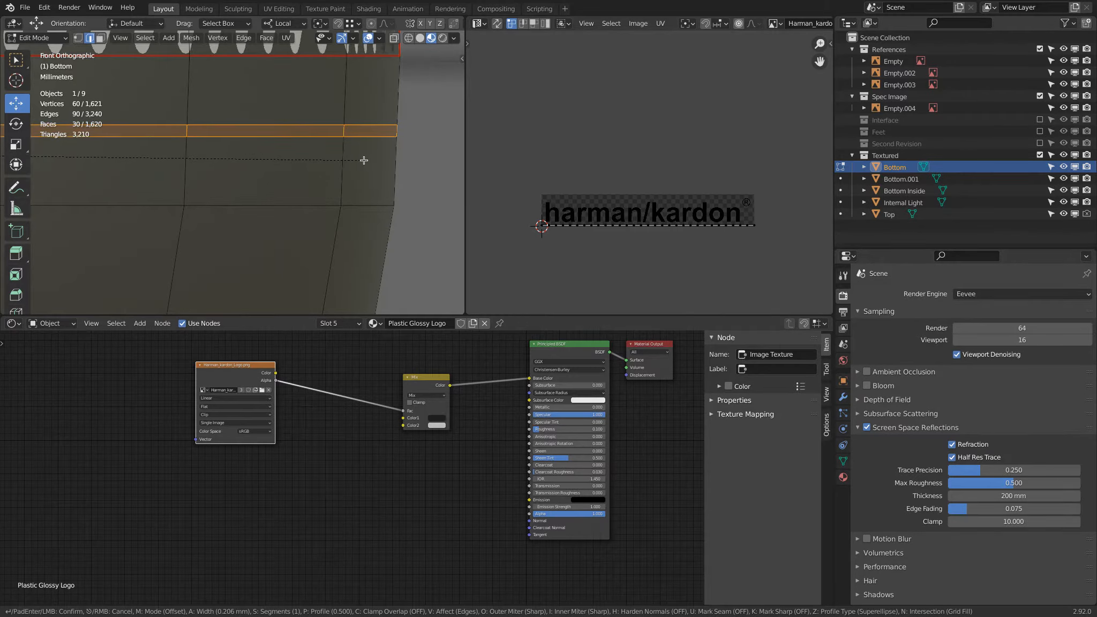
pyautogui.click(364, 160)
pyautogui.click(154, 123)
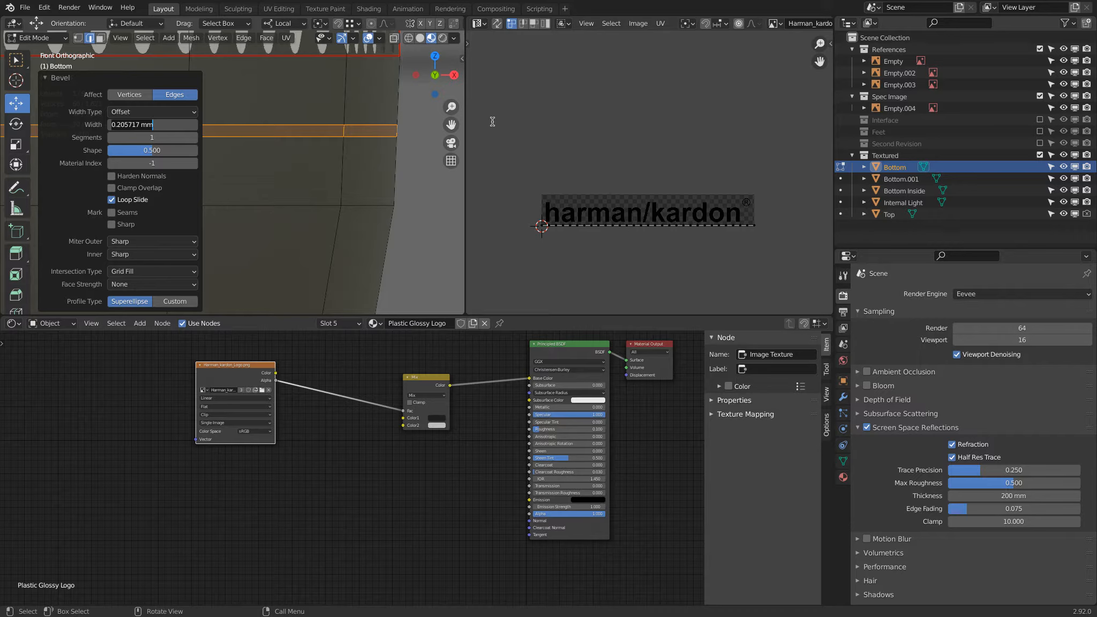
pyautogui.hotkey('ctrl', 'a')
pyautogui.press('BackSpace')
pyautogui.write('.1')
pyautogui.press('Return')
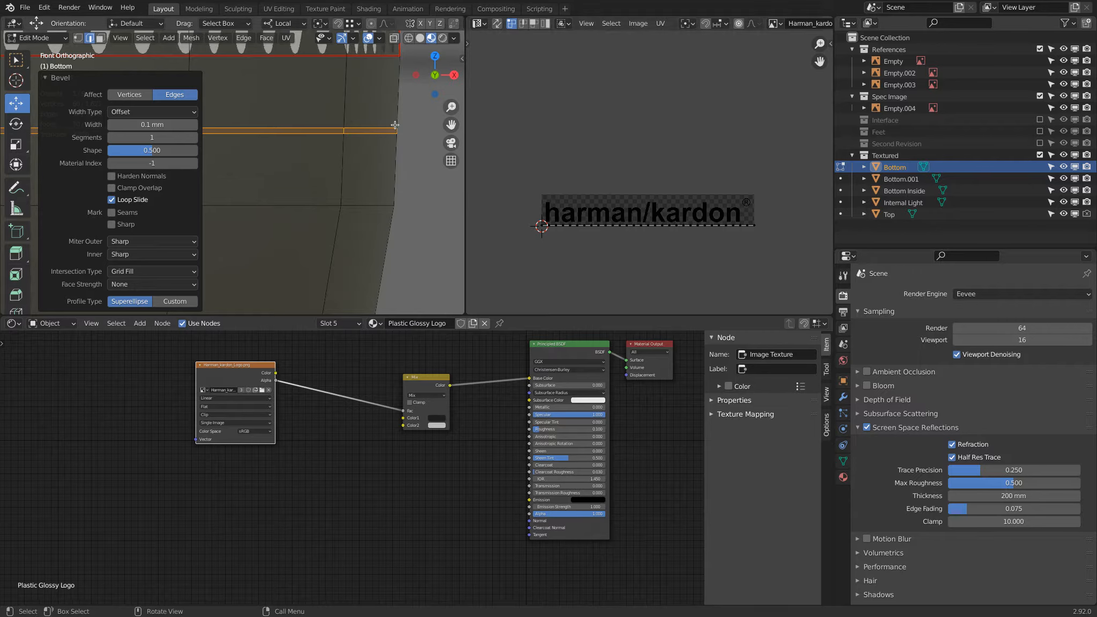
# Extrude the thin beveled strip in place and shrink it inward about 0.26 mm to form a seam groove.
pyautogui.press('e')
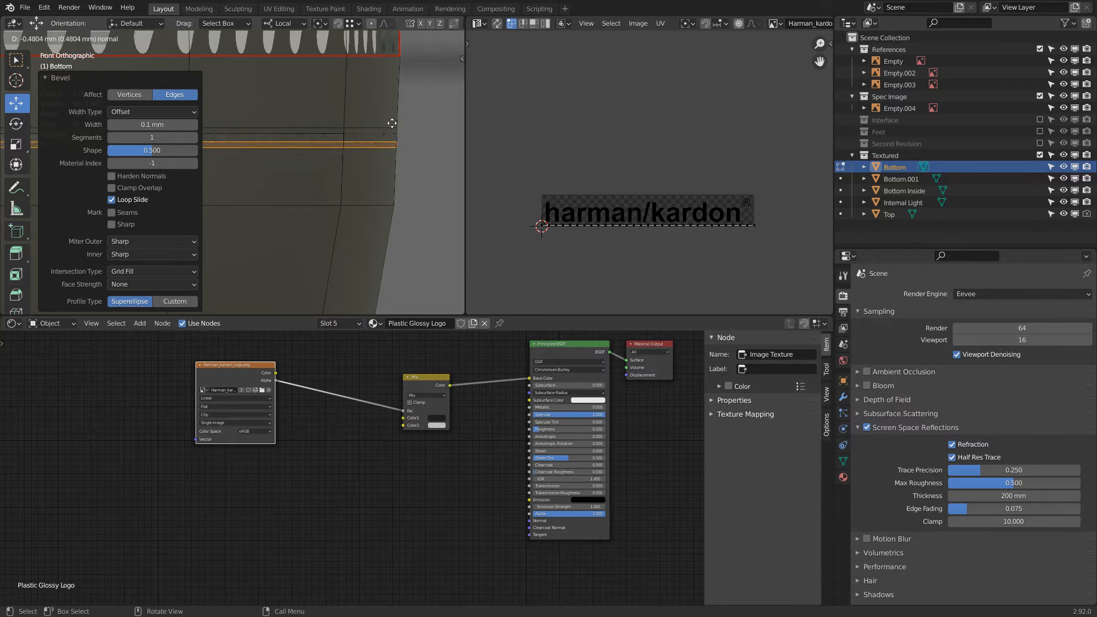
pyautogui.press('Escape')
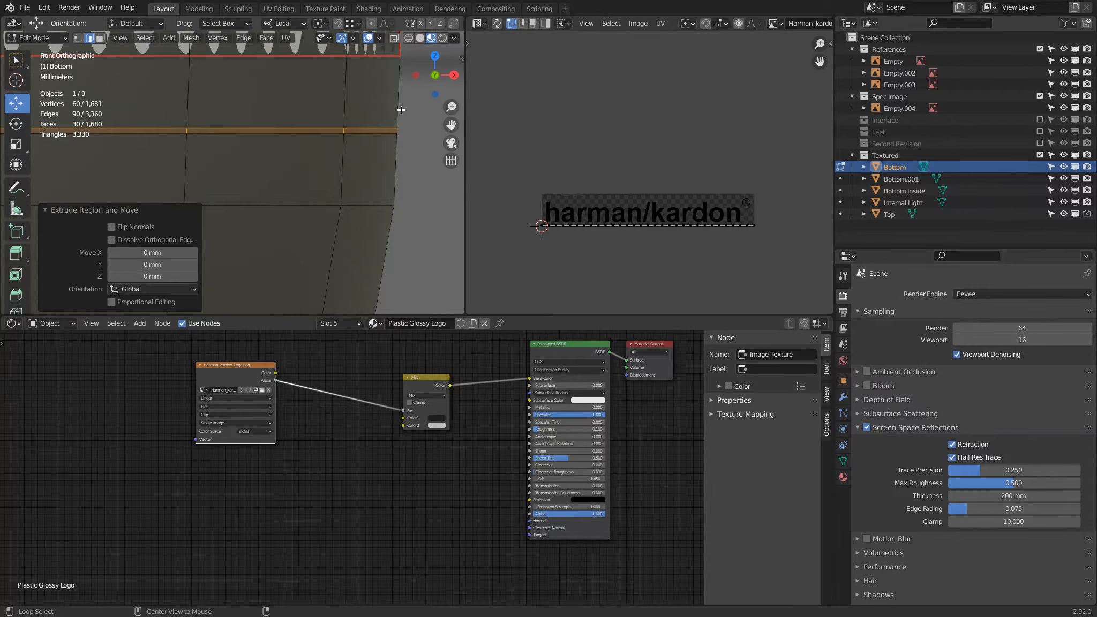
pyautogui.hotkey('alt', 's')
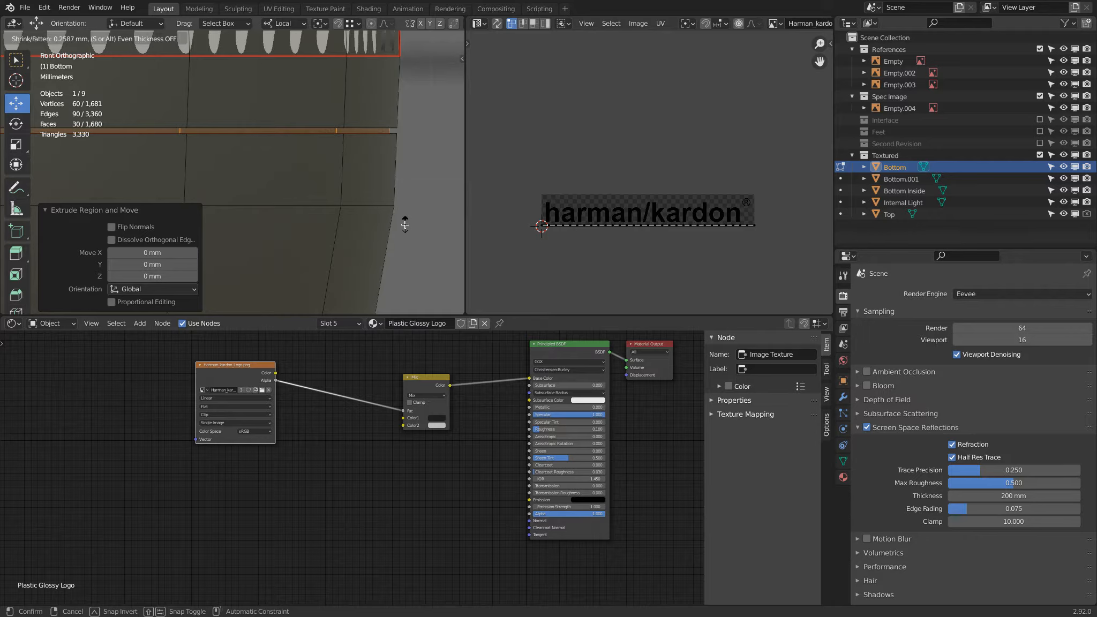
pyautogui.click(405, 225)
# Examine the groove below the grille and the area between the grille and the logo in perspective.
pyautogui.press('Tab')
pyautogui.scroll(-4, 375, 126)
pyautogui.moveTo(375, 127); pyautogui.dragTo(353, 133, button='middle')
pyautogui.scroll(-3, 353, 133)
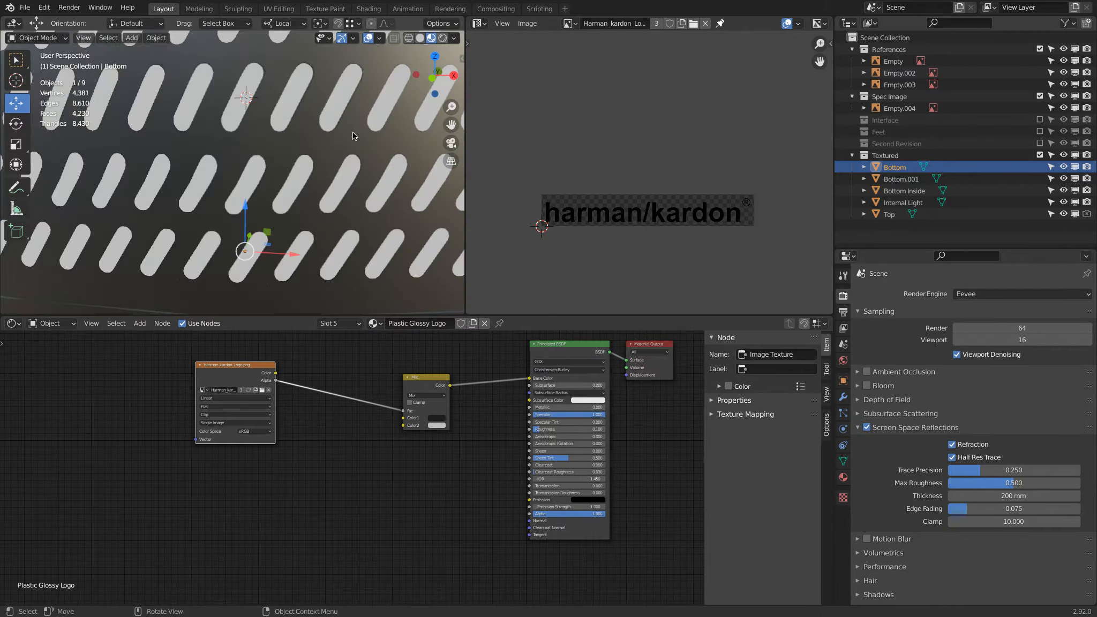
pyautogui.scroll(-5, 352, 132)
pyautogui.scroll(5, 299, 140)
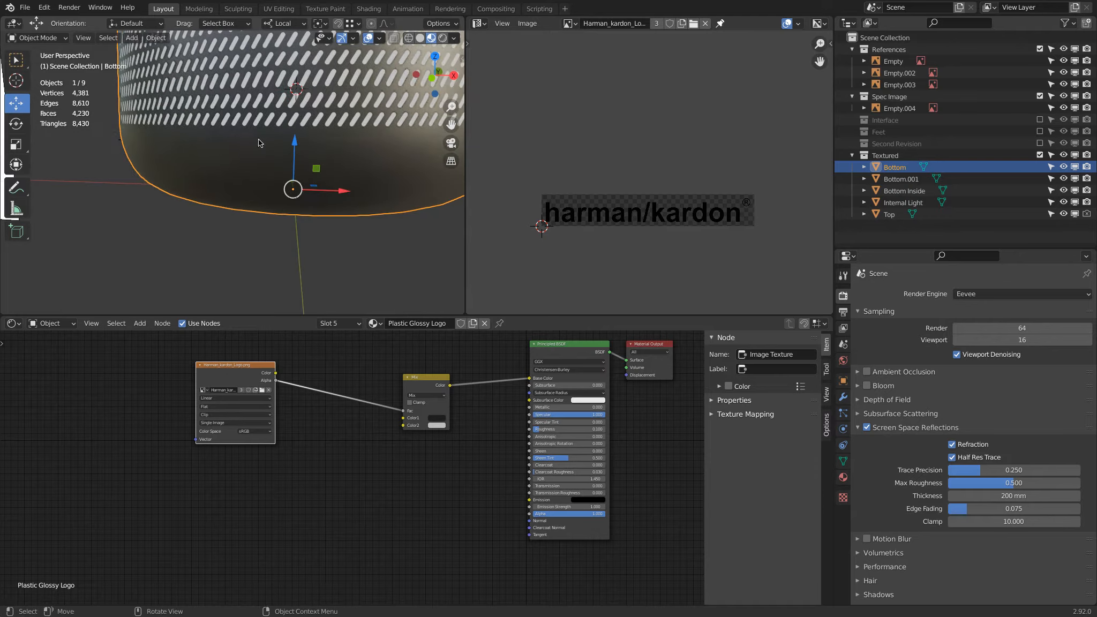
pyautogui.scroll(-2, 284, 133)
pyautogui.keyDown('shift'); pyautogui.moveTo(208, 107); pyautogui.dragTo(150, 130, button='middle'); pyautogui.keyUp('shift')
pyautogui.scroll(8, 148, 140)
pyautogui.scroll(-8, 147, 140)
pyautogui.scroll(5, 310, 106)
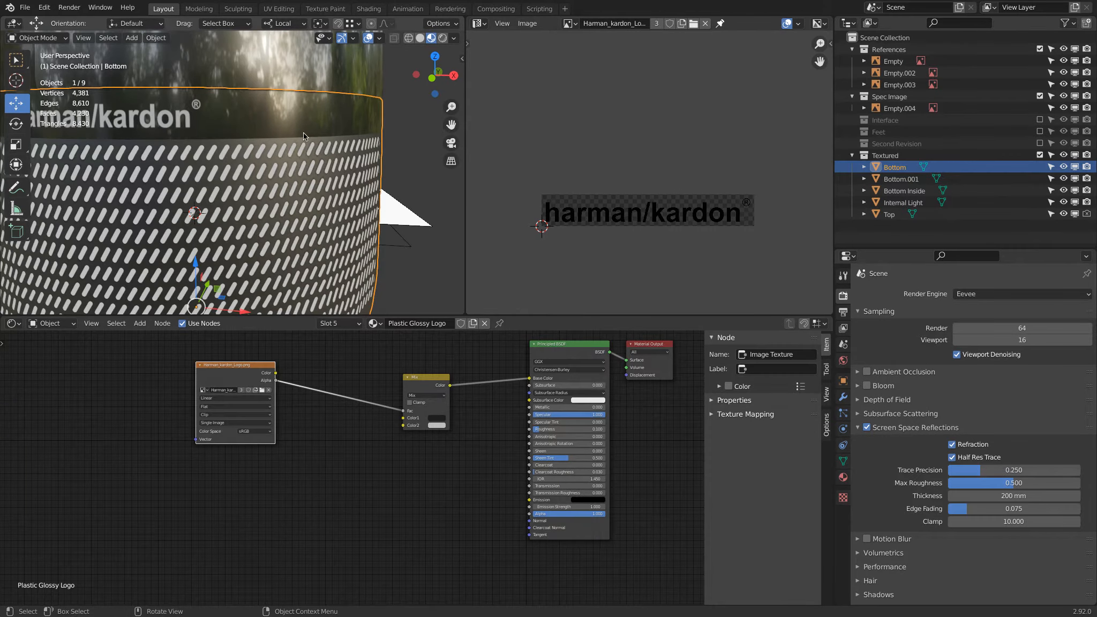
pyautogui.click(310, 133)
pyautogui.press('Tab')
pyautogui.press('Tab')
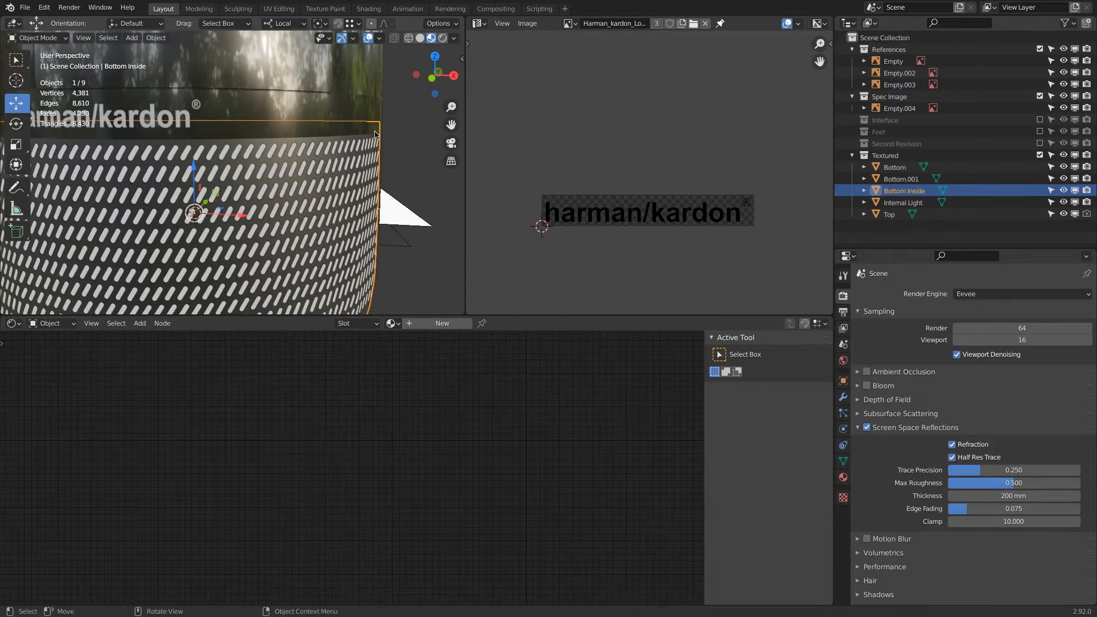
# Bevel the horizontal edge loop just above the grille on the Bottom object with one segment and a 0.1 mm width.
pyautogui.click(375, 130)
pyautogui.press('Tab')
pyautogui.scroll(4, 388, 128)
pyautogui.moveTo(389, 127); pyautogui.dragTo(373, 129, button='middle')
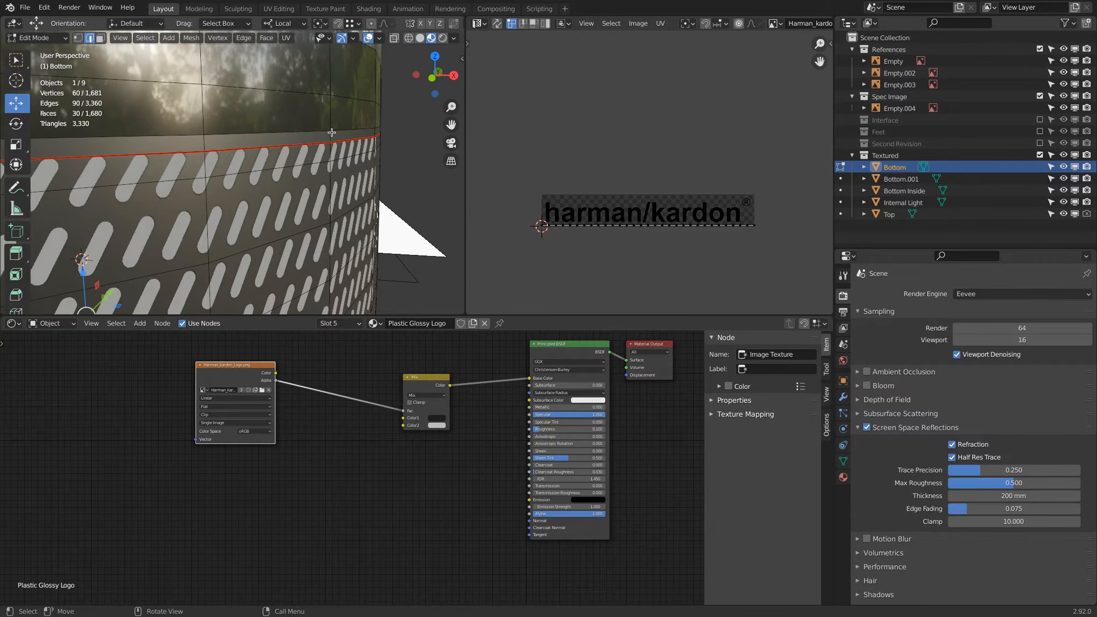
pyautogui.keyDown('alt'); pyautogui.click(307, 132); pyautogui.keyUp('alt')
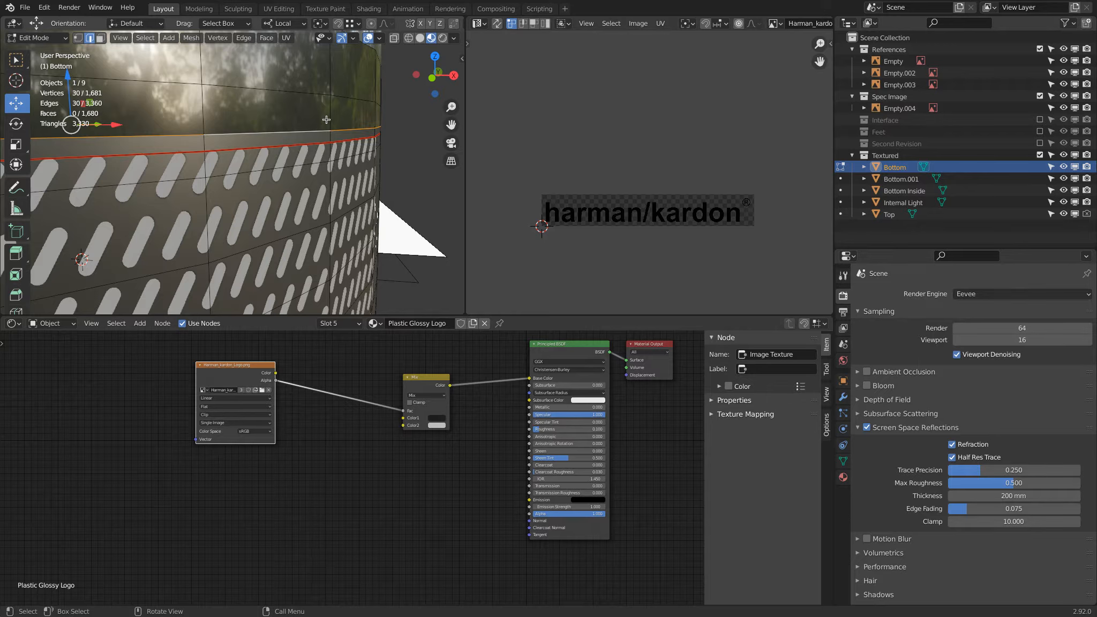
pyautogui.hotkey('ctrl', 'b')
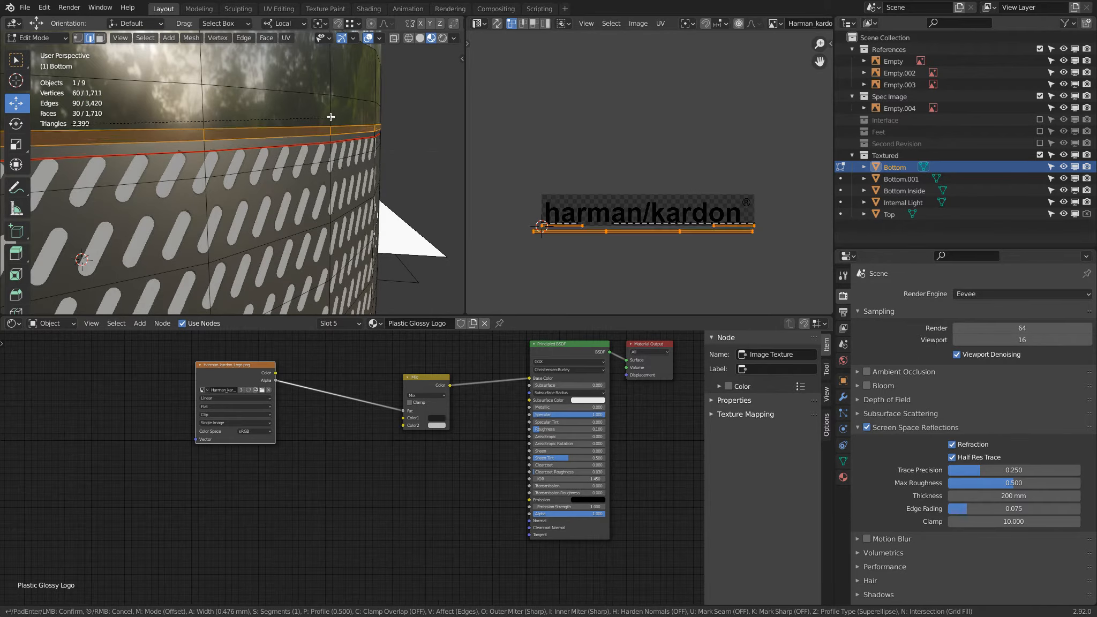
pyautogui.click(329, 117)
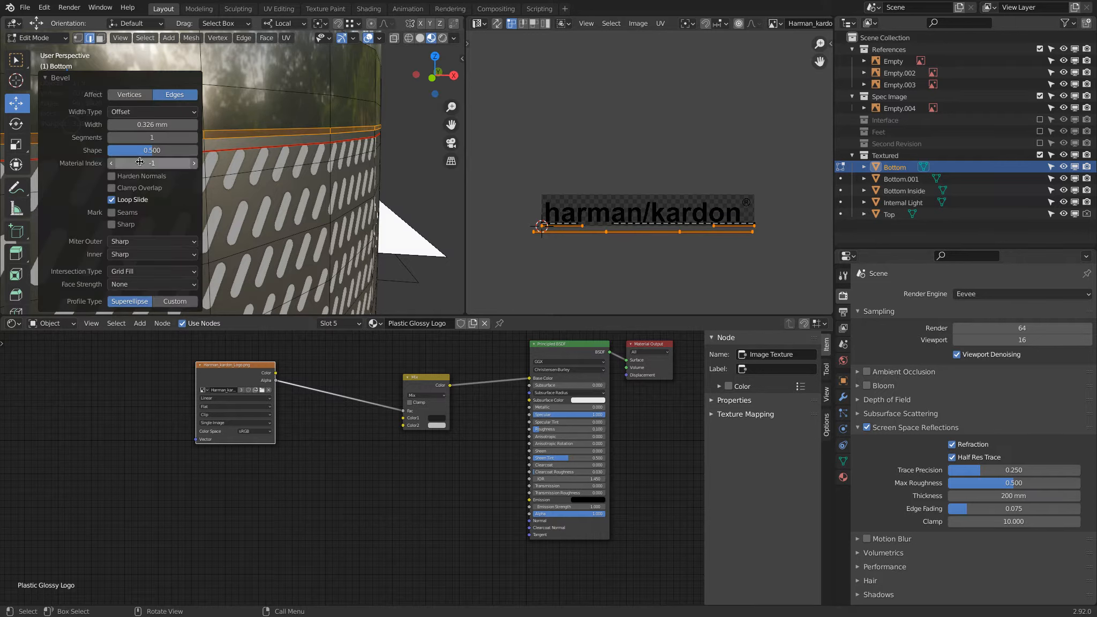
pyautogui.click(151, 125)
pyautogui.hotkey('ctrl', 'a')
pyautogui.press('BackSpace')
pyautogui.write('0.1')
pyautogui.press('Return')
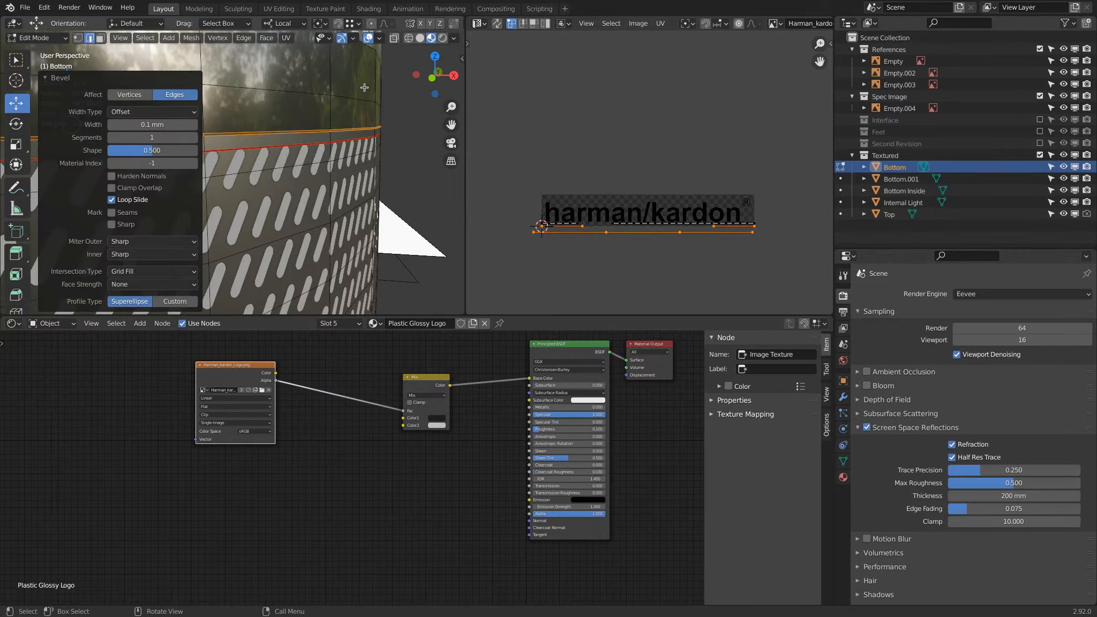
# Extrude the beveled strip above the grille in place and offset it with Shrink/Fatten by about 0.293 mm to form a seam groove.
pyautogui.moveTo(309, 166); pyautogui.dragTo(354, 143, button='middle')
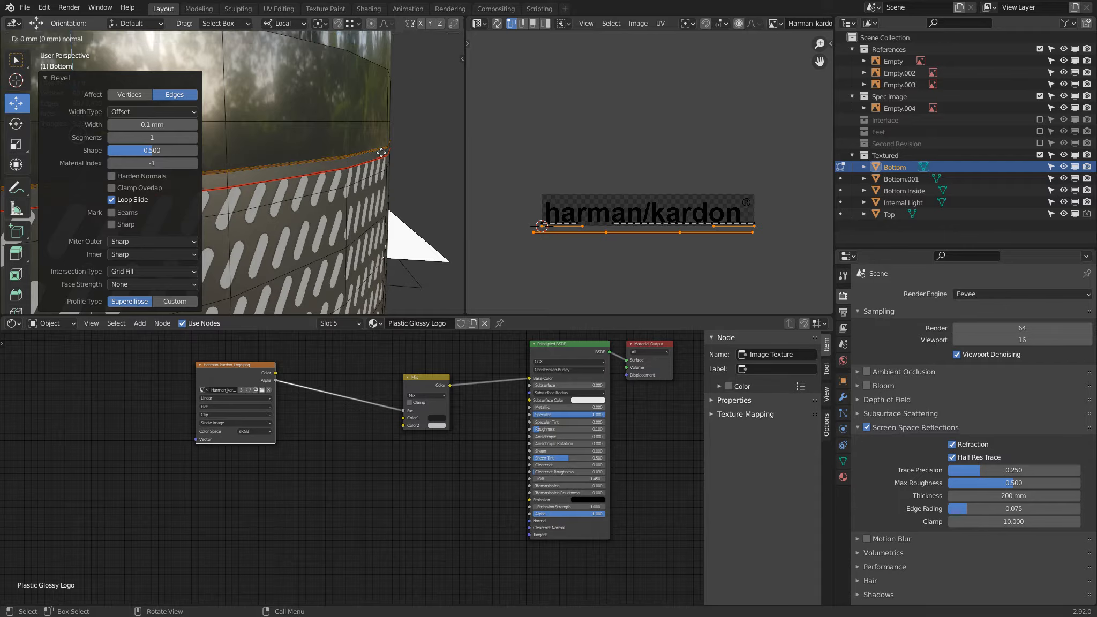
pyautogui.press('e')
pyautogui.rightClick(382, 153)
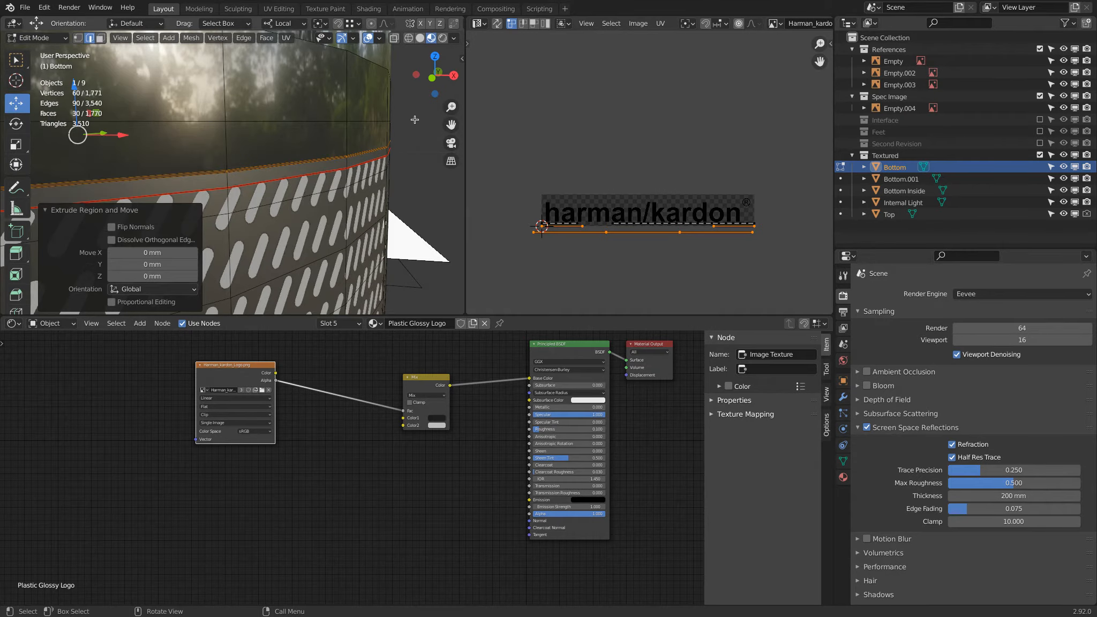
pyautogui.scroll(3, 405, 125)
pyautogui.keyDown('shift'); pyautogui.moveTo(400, 128); pyautogui.dragTo(398, 124, button='middle'); pyautogui.keyUp('shift')
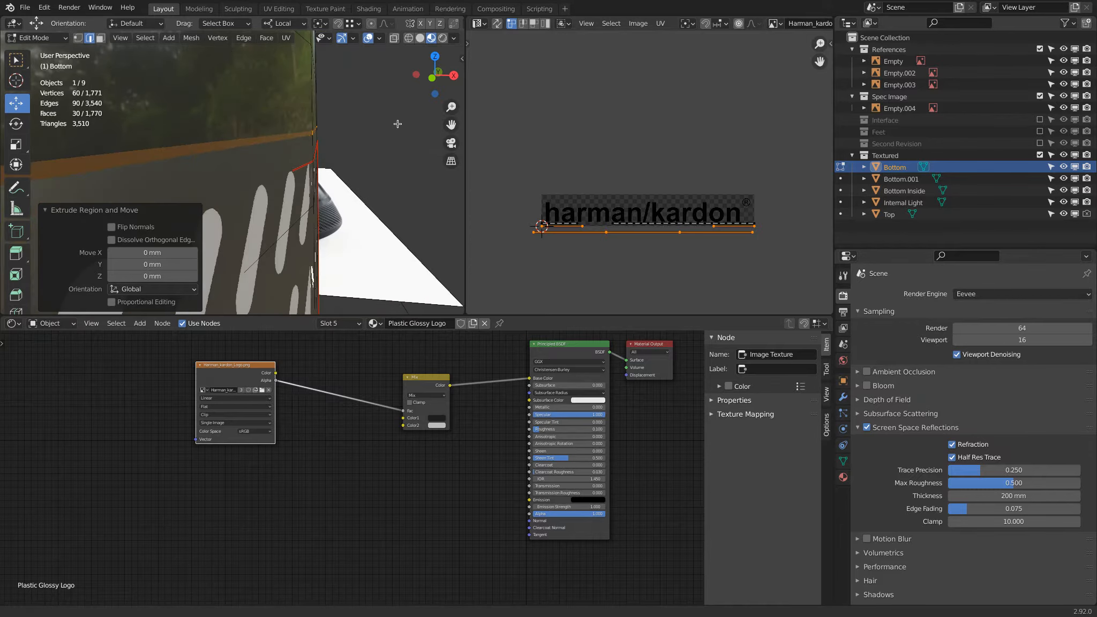
pyautogui.hotkey('alt', 's')
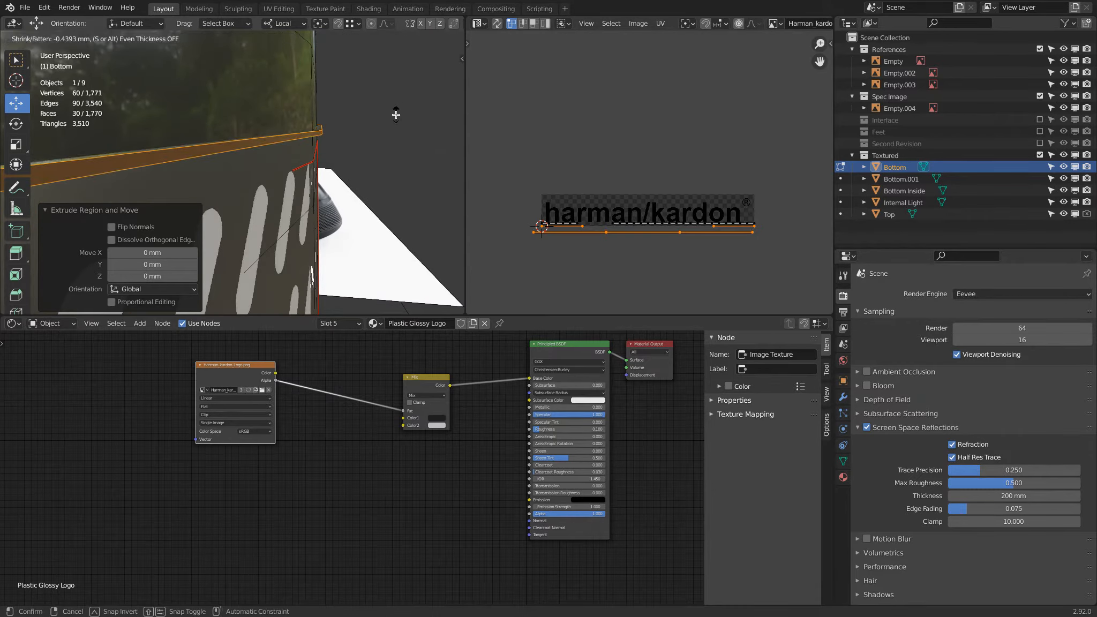
pyautogui.click(396, 112)
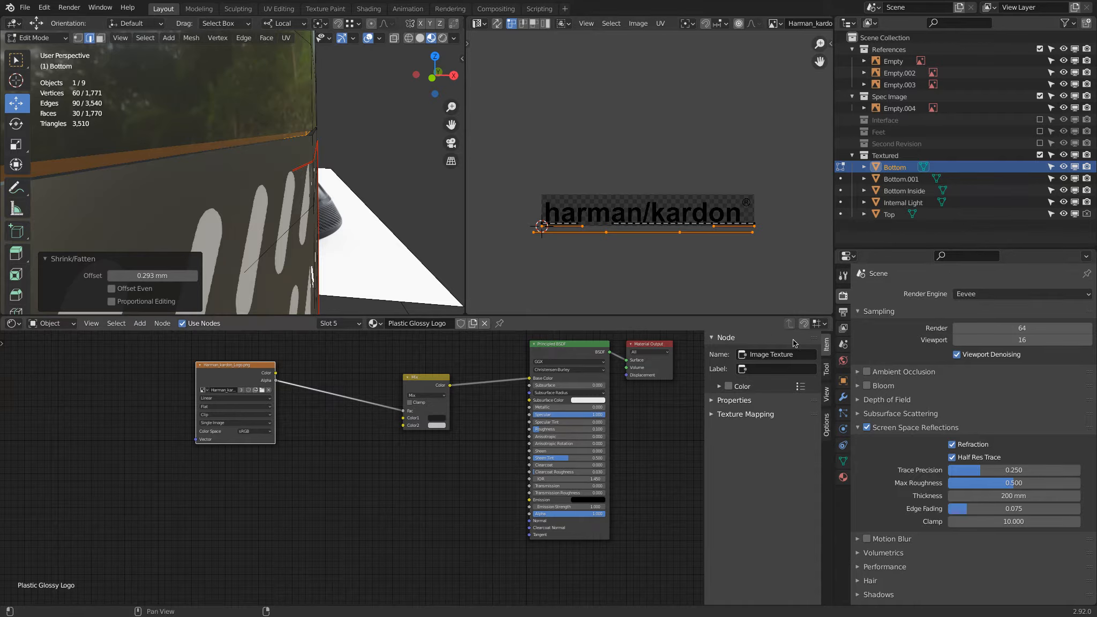
# Assign the Plastic Bump material to the face loop of the groove above the grille and leave mesh editing.
pyautogui.click(844, 476)
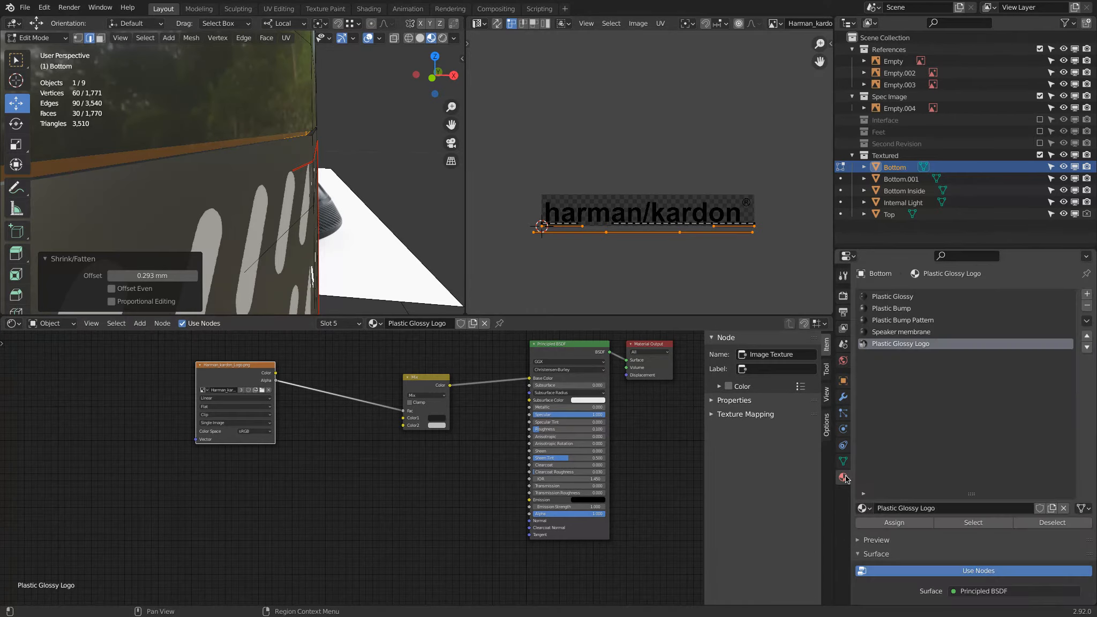
pyautogui.click(908, 310)
pyautogui.click(900, 522)
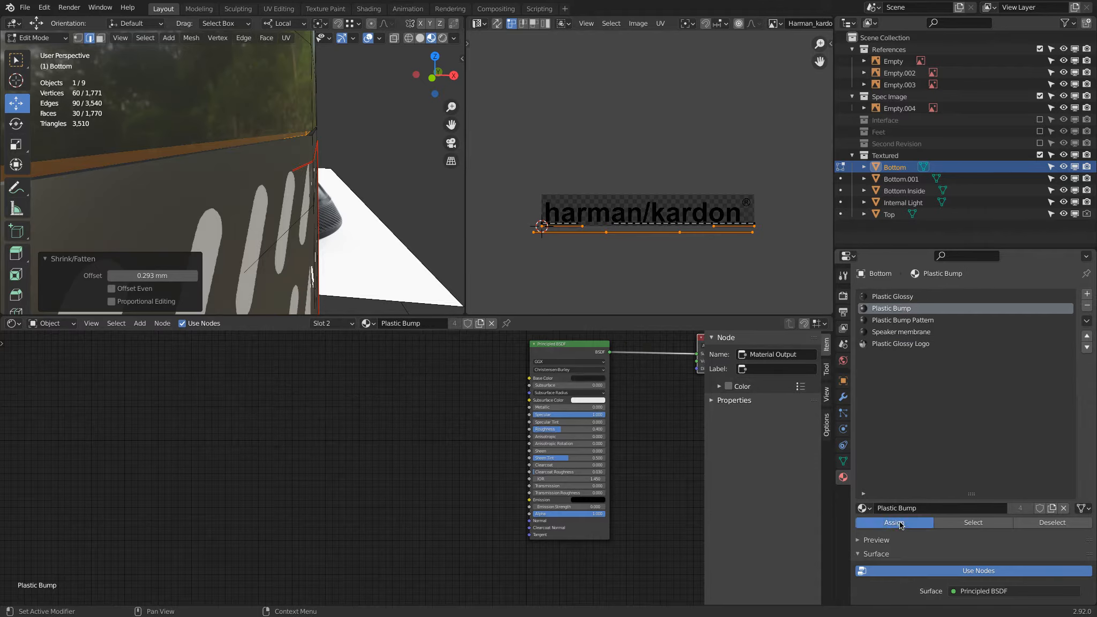
pyautogui.scroll(-3, 329, 174)
pyautogui.moveTo(328, 174); pyautogui.dragTo(330, 150, button='middle')
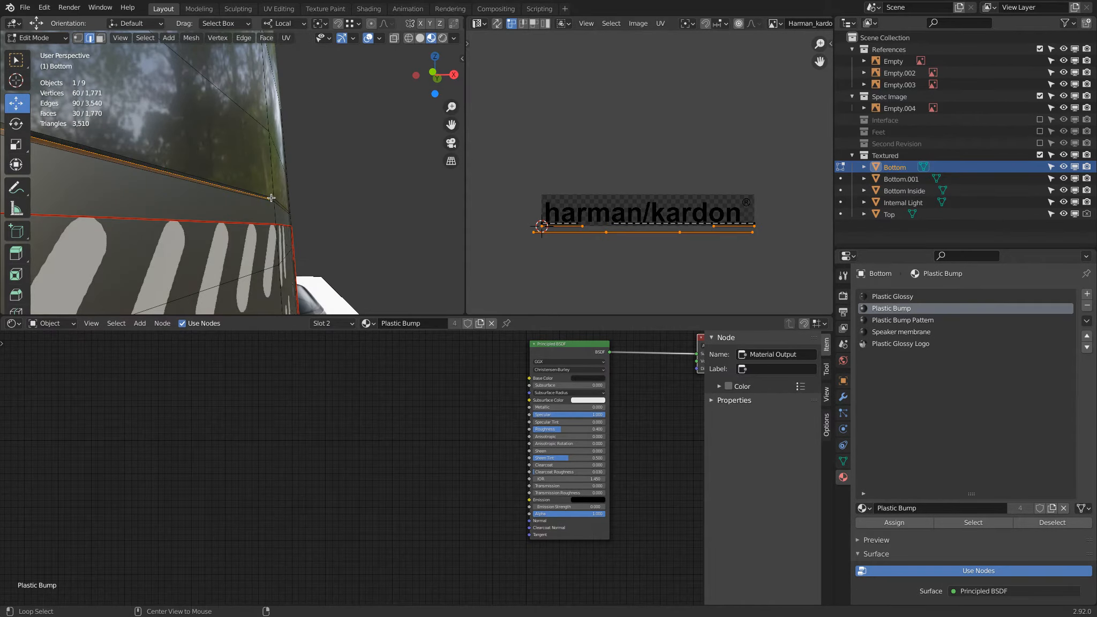
pyautogui.keyDown('alt'); pyautogui.click(271, 198); pyautogui.keyUp('alt')
pyautogui.keyDown('alt'); pyautogui.click(274, 203); pyautogui.keyUp('alt')
pyautogui.press('3')
pyautogui.keyDown('alt'); pyautogui.click(269, 198); pyautogui.keyUp('alt')
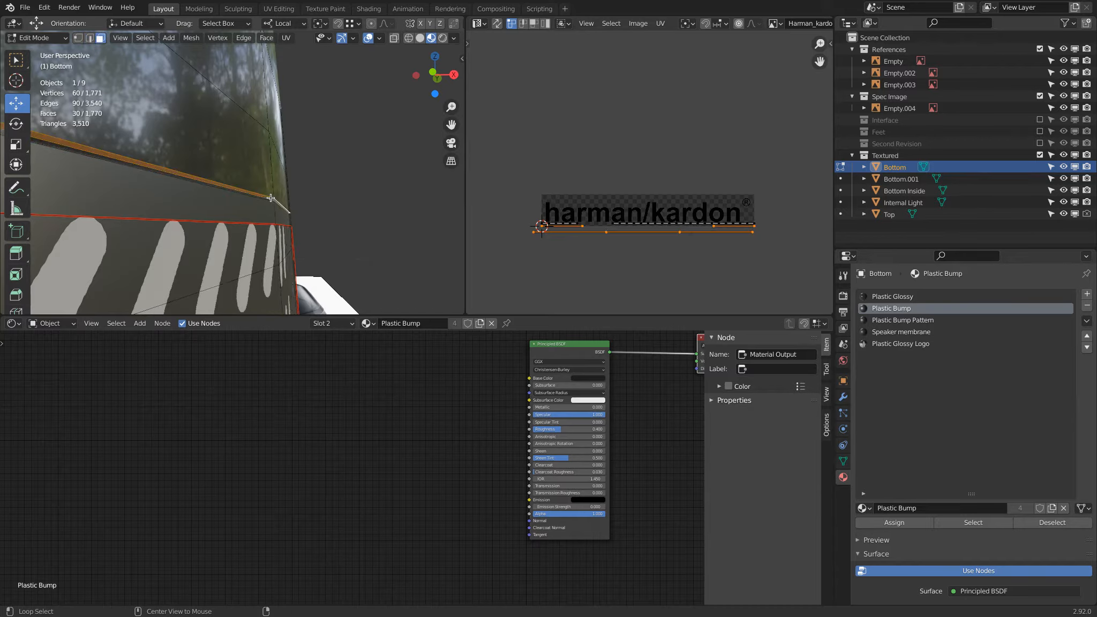
pyautogui.click(900, 524)
pyautogui.press('Tab')
# Show the whole speaker in rendered shading and add a point light to the scene.
pyautogui.scroll(-8, 238, 118)
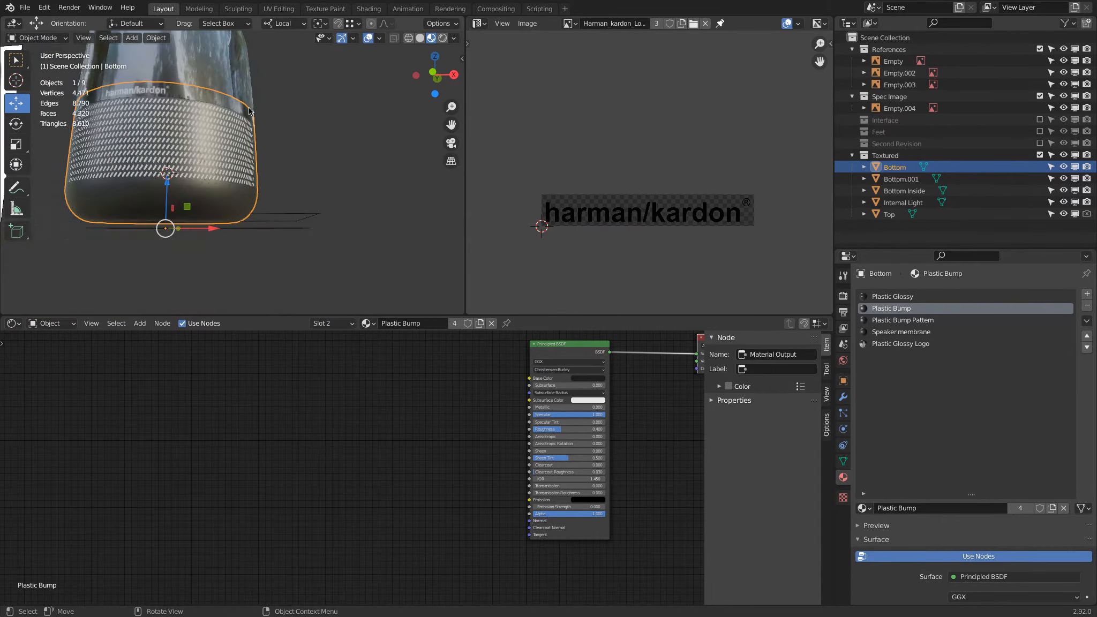
pyautogui.click(443, 37)
pyautogui.scroll(2, 354, 114)
pyautogui.scroll(-2, 353, 114)
pyautogui.hotkey('shift', 'a')
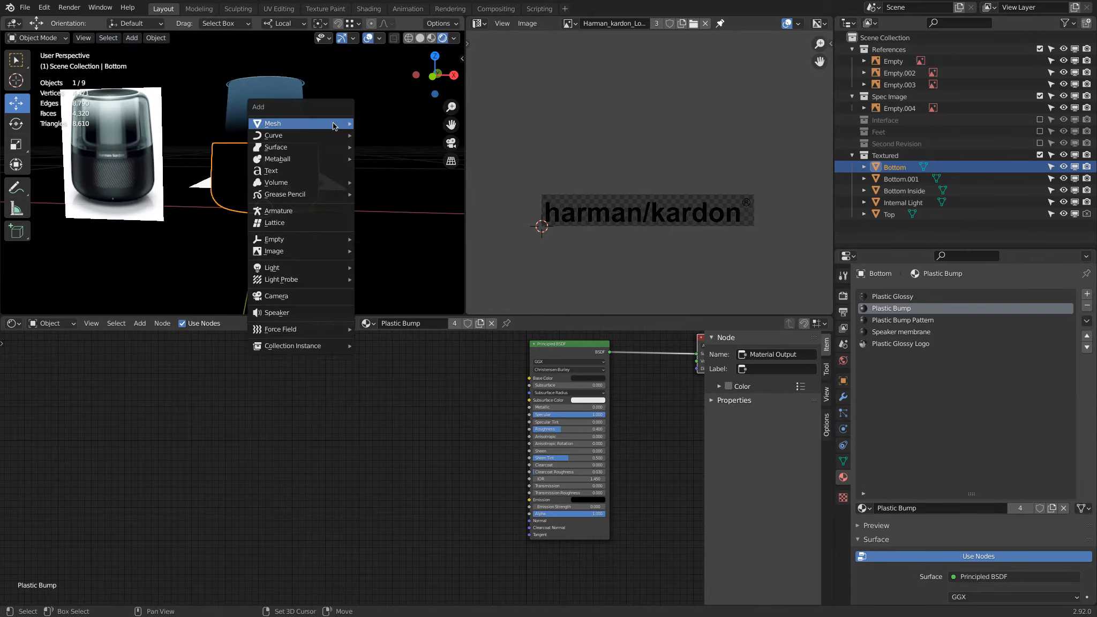
pyautogui.moveTo(328, 274)
pyautogui.click(391, 275)
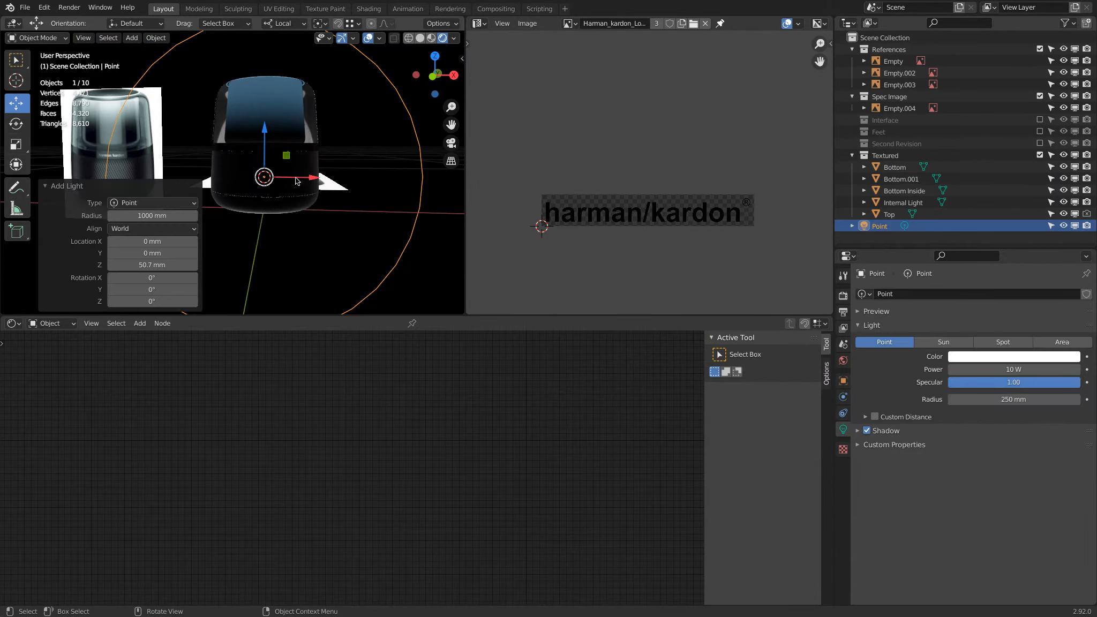
# Move the point light about 125 mm along negative X and raise it about 77 mm along Z.
pyautogui.press('g')
pyautogui.click(225, 179)
pyautogui.press('g')
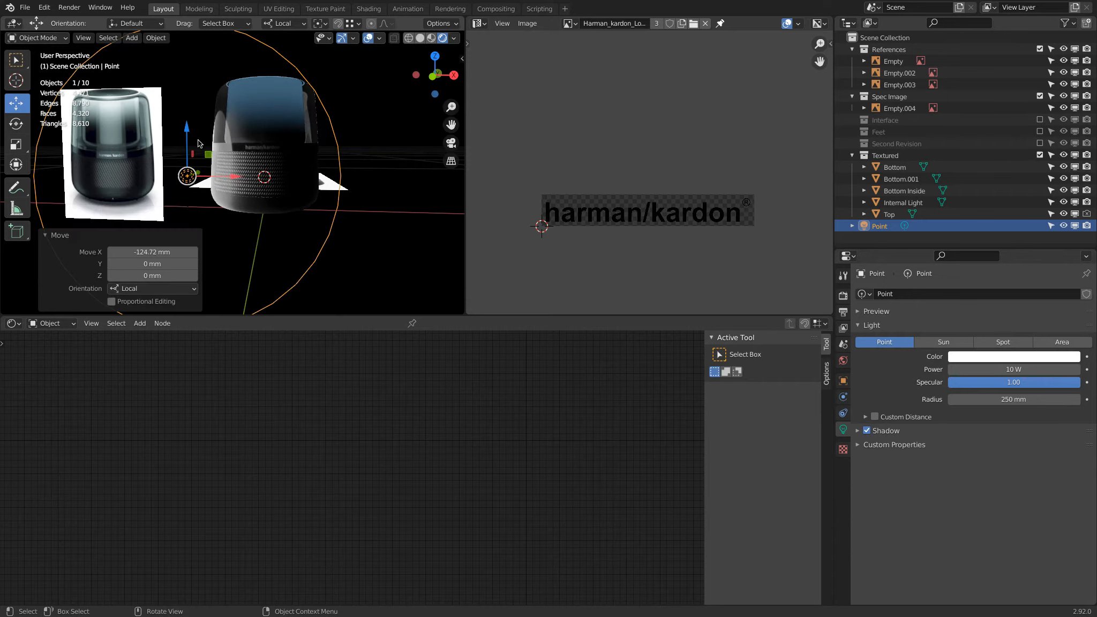
pyautogui.press('z')
pyautogui.press('z')
pyautogui.click(196, 84)
# Inspect the lit grille seams, delete the point light and return the 3D view to Material Preview shading.
pyautogui.scroll(5, 223, 196)
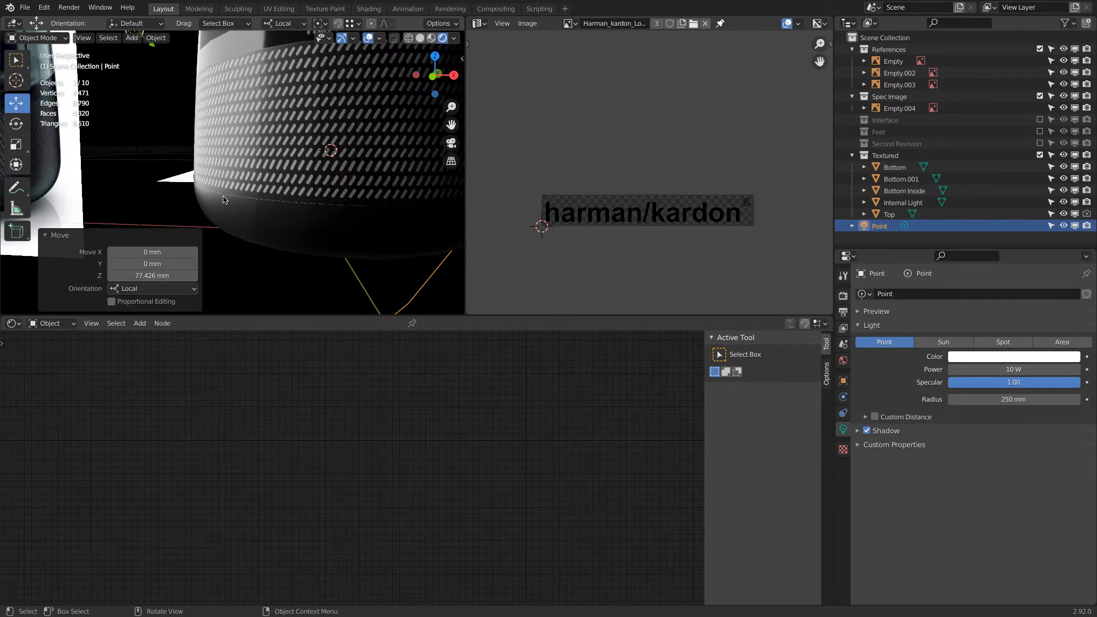
pyautogui.keyDown('shift'); pyautogui.moveTo(254, 88); pyautogui.dragTo(207, 89, button='middle'); pyautogui.keyUp('shift')
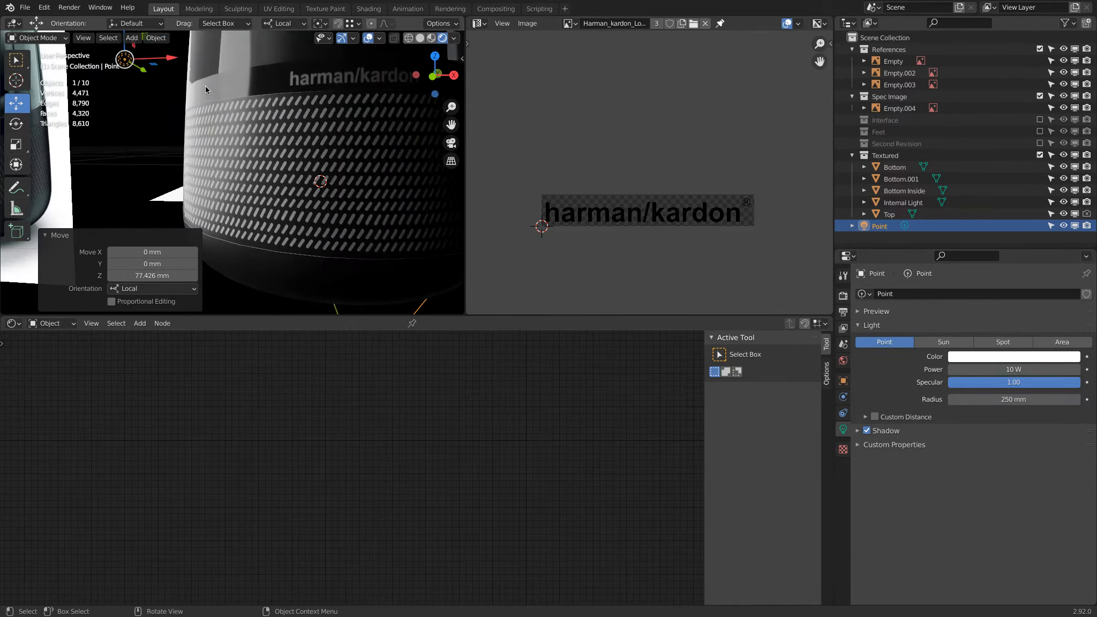
pyautogui.scroll(-5, 216, 110)
pyautogui.press('x')
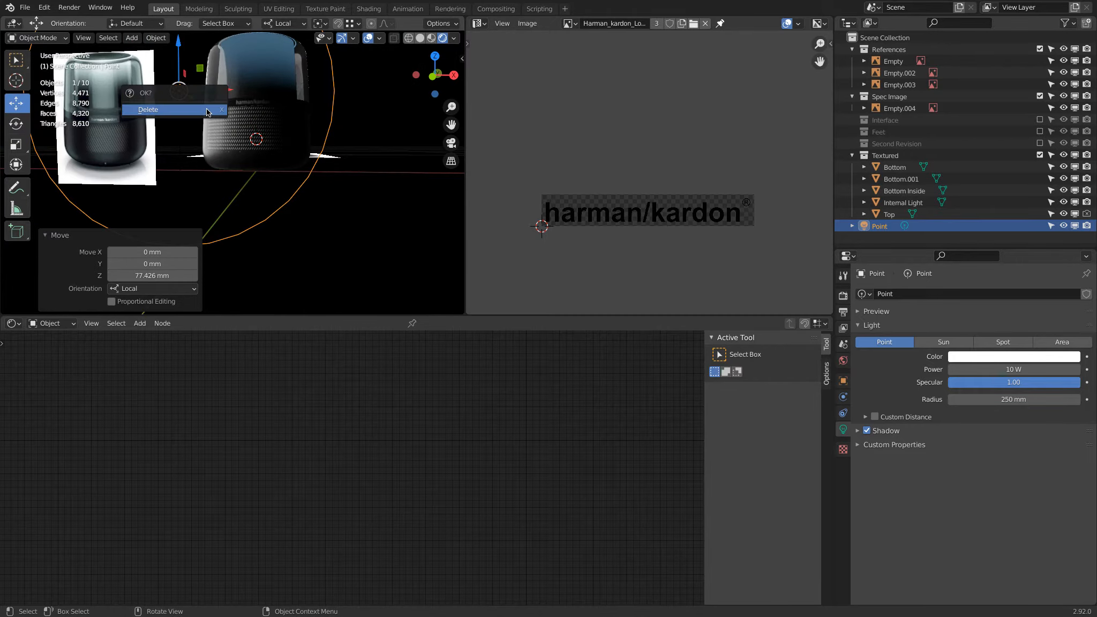
pyautogui.click(206, 109)
pyautogui.press('z')
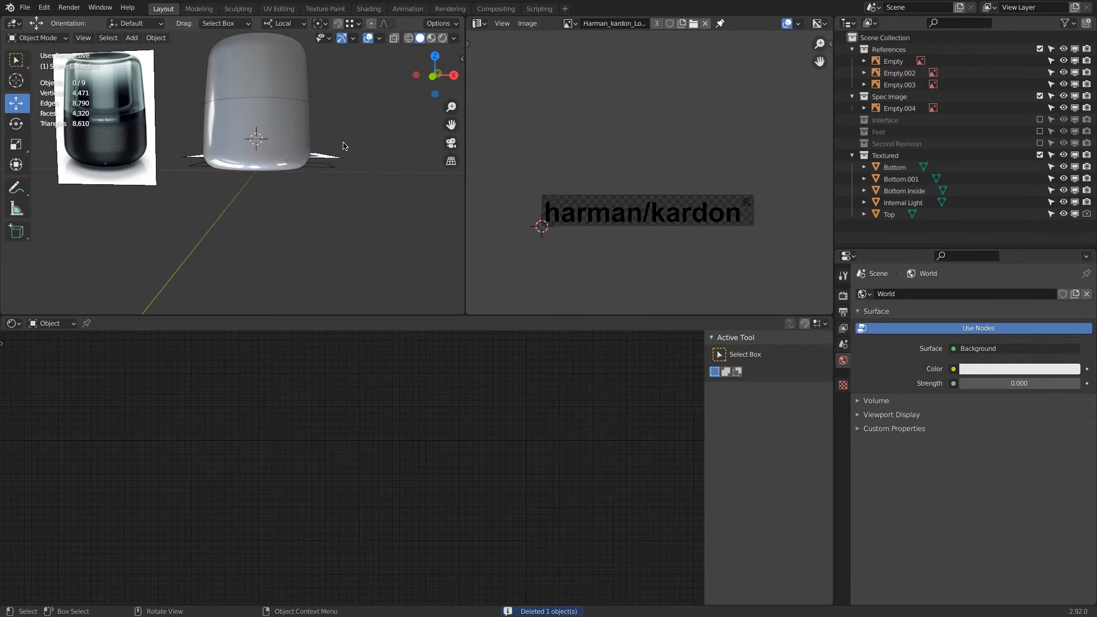
pyautogui.press('z')
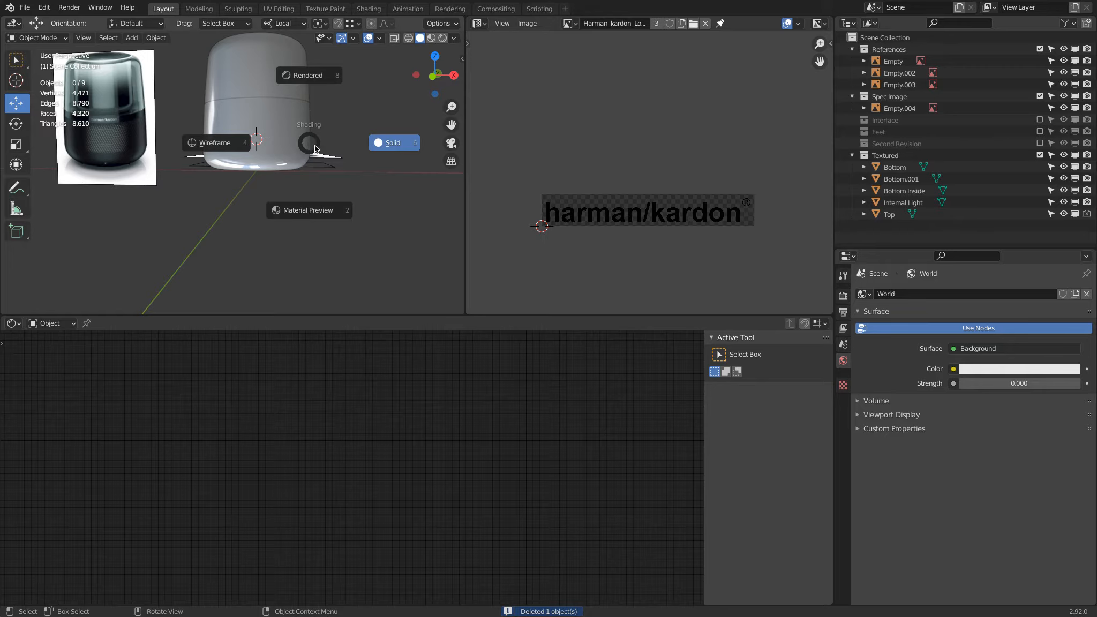
pyautogui.click(327, 203)
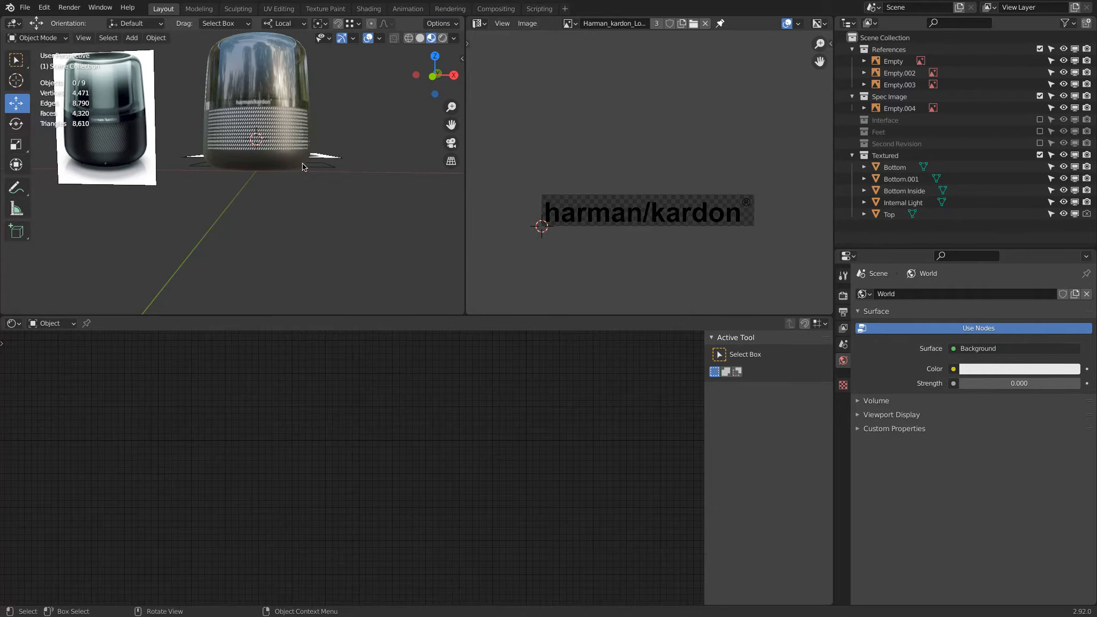
# Examine the top surface in the front reference photo and compare it with the model in front view.
pyautogui.press('KP_1')
pyautogui.scroll(2, 333, 223)
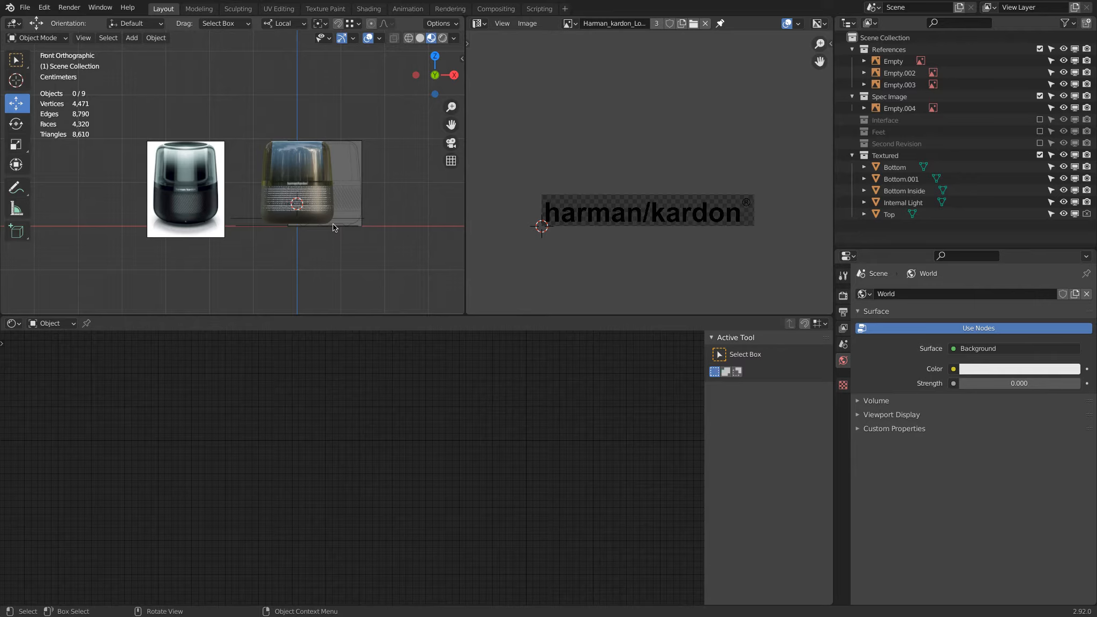
pyautogui.scroll(8, 199, 128)
pyautogui.keyDown('shift'); pyautogui.moveTo(135, 187); pyautogui.dragTo(249, 196, button='middle'); pyautogui.keyUp('shift')
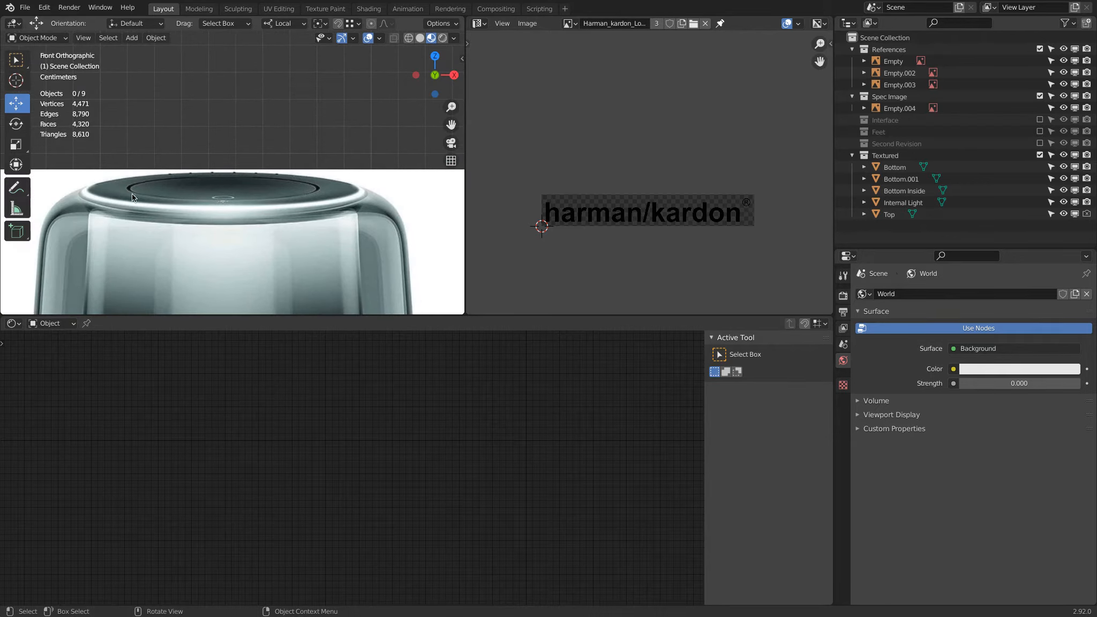
pyautogui.scroll(-5, 246, 181)
pyautogui.keyDown('shift'); pyautogui.moveTo(436, 152); pyautogui.dragTo(218, 140, button='middle'); pyautogui.keyUp('shift')
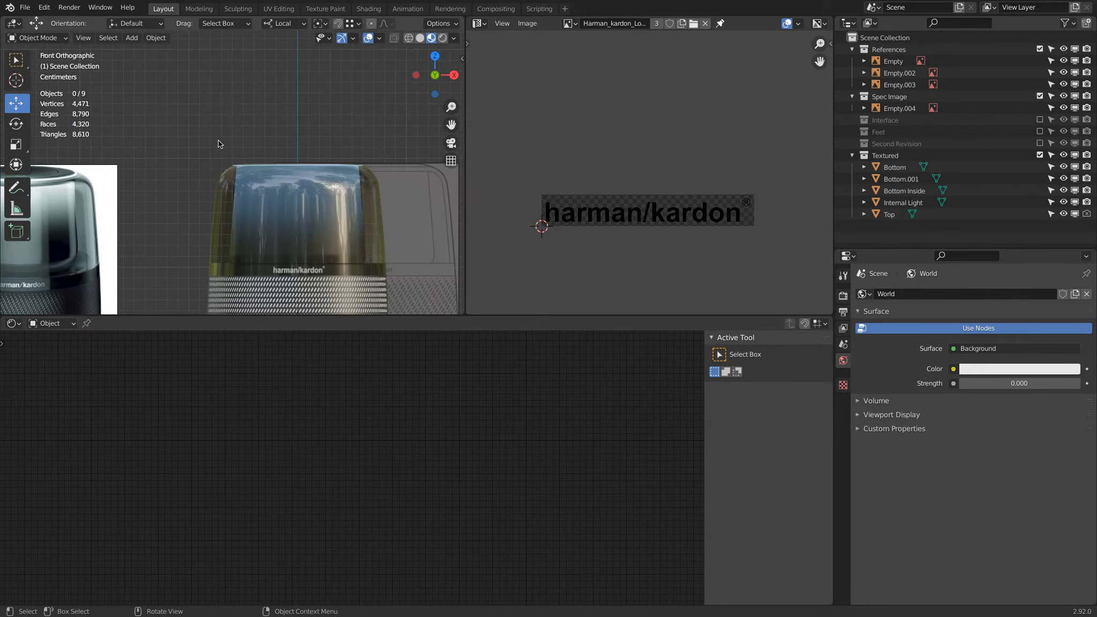
# Open the Top object for mesh editing and select a circular edge loop on its upper surface.
pyautogui.moveTo(312, 159); pyautogui.dragTo(278, 186, button='middle')
pyautogui.click(256, 213)
pyautogui.press('Tab')
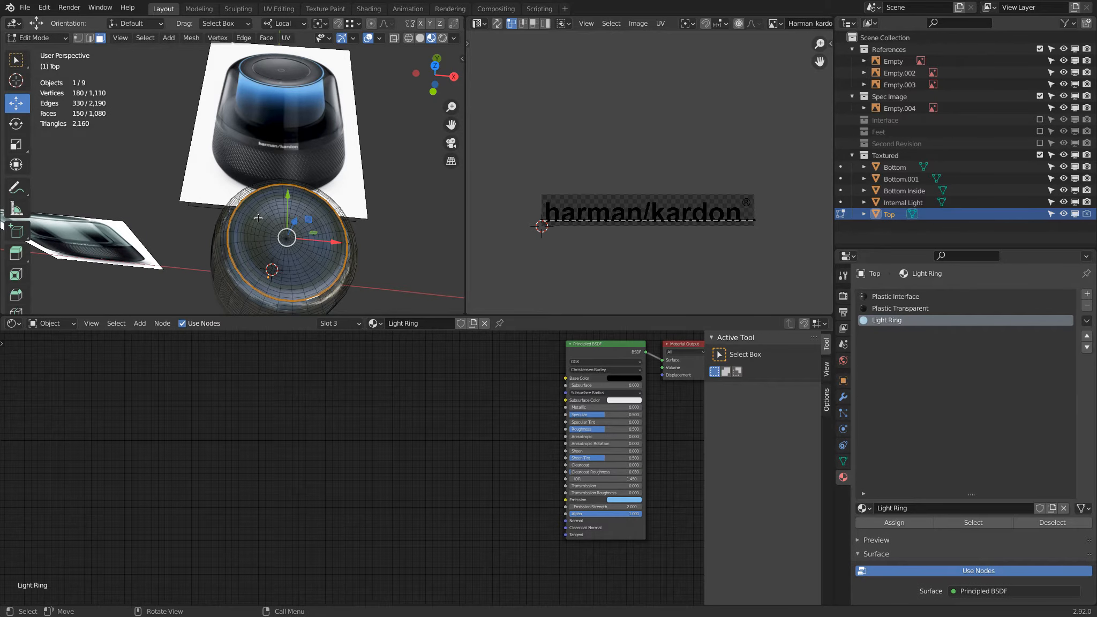
pyautogui.scroll(5, 259, 216)
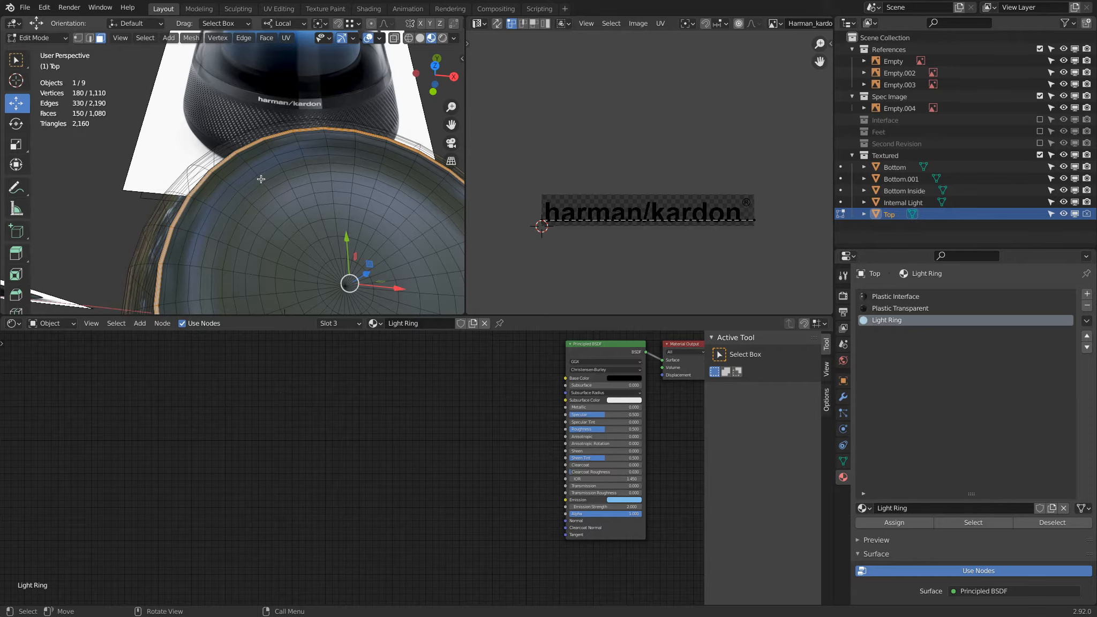
pyautogui.scroll(-4, 180, 141)
pyautogui.keyDown('shift'); pyautogui.moveTo(180, 141); pyautogui.dragTo(195, 209, button='middle'); pyautogui.keyUp('shift')
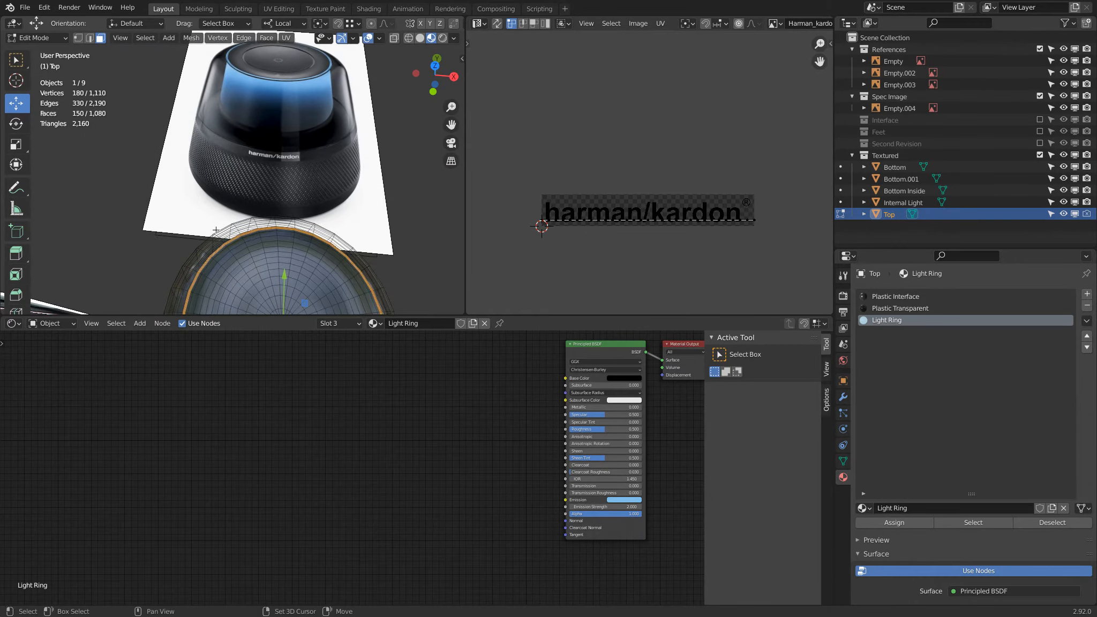
pyautogui.keyDown('alt'); pyautogui.click(213, 300); pyautogui.keyUp('alt')
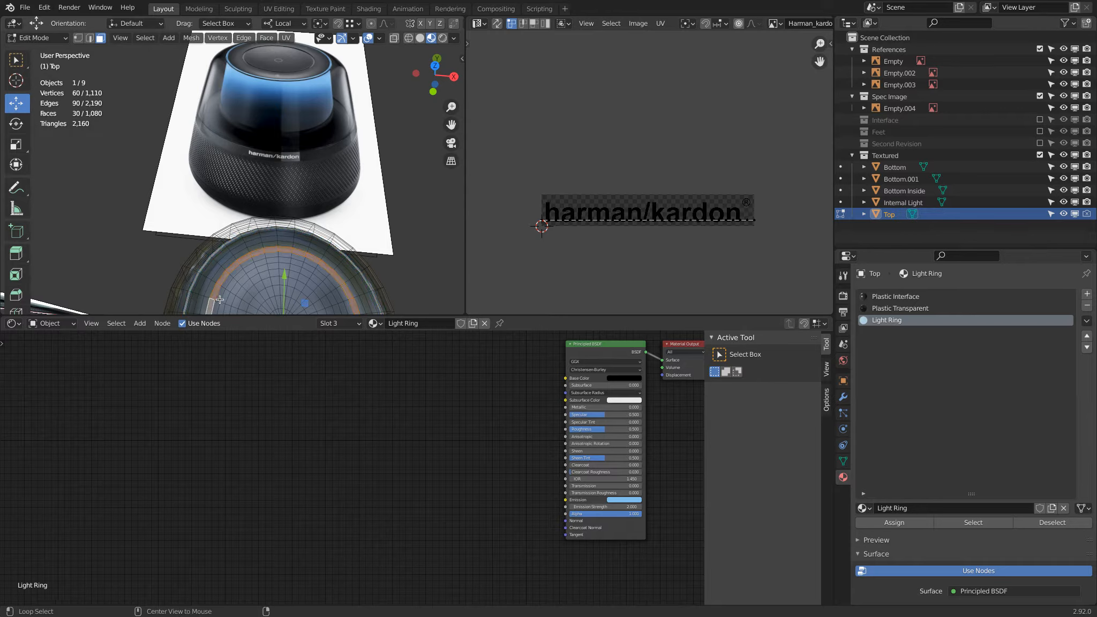
pyautogui.keyDown('alt'); pyautogui.click(219, 300); pyautogui.keyUp('alt')
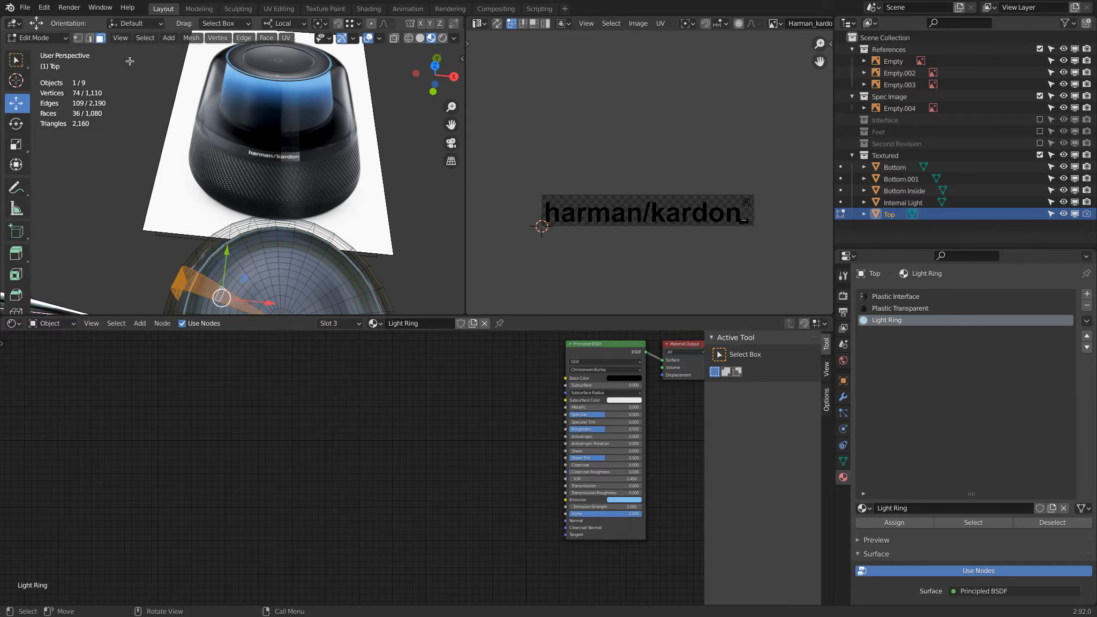
pyautogui.click(90, 38)
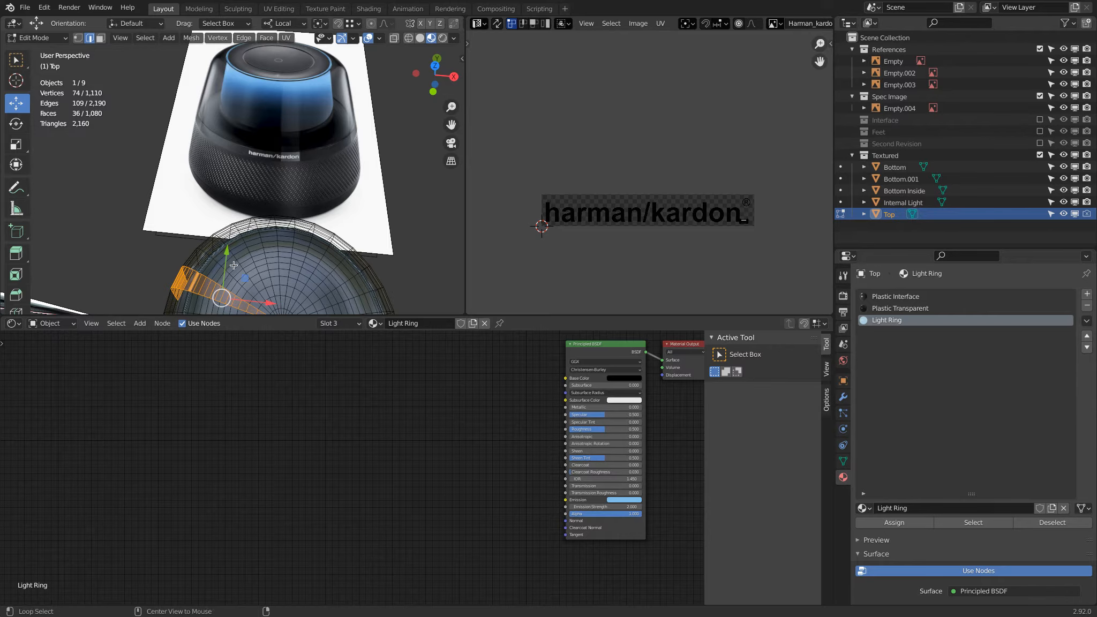
pyautogui.keyDown('alt'); pyautogui.click(234, 263); pyautogui.keyUp('alt')
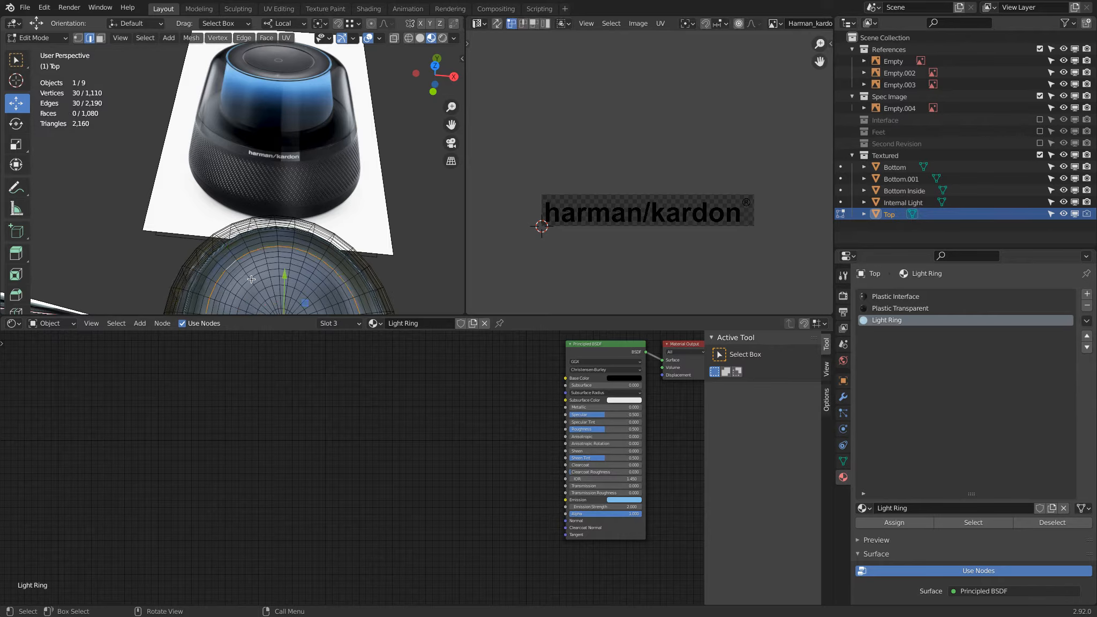
# Add one centred circular loop cut on the Top object's dished upper surface, inside the outer rim.
pyautogui.moveTo(242, 278); pyautogui.dragTo(237, 202, button='middle')
pyautogui.scroll(3, 237, 202)
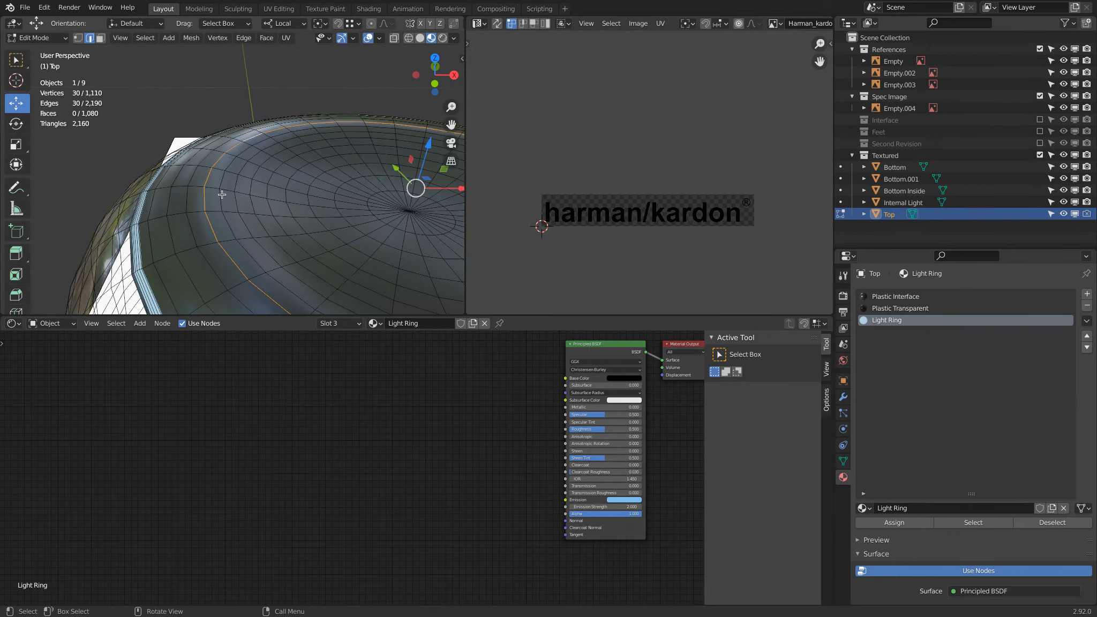
pyautogui.moveTo(214, 189); pyautogui.dragTo(195, 154, button='middle')
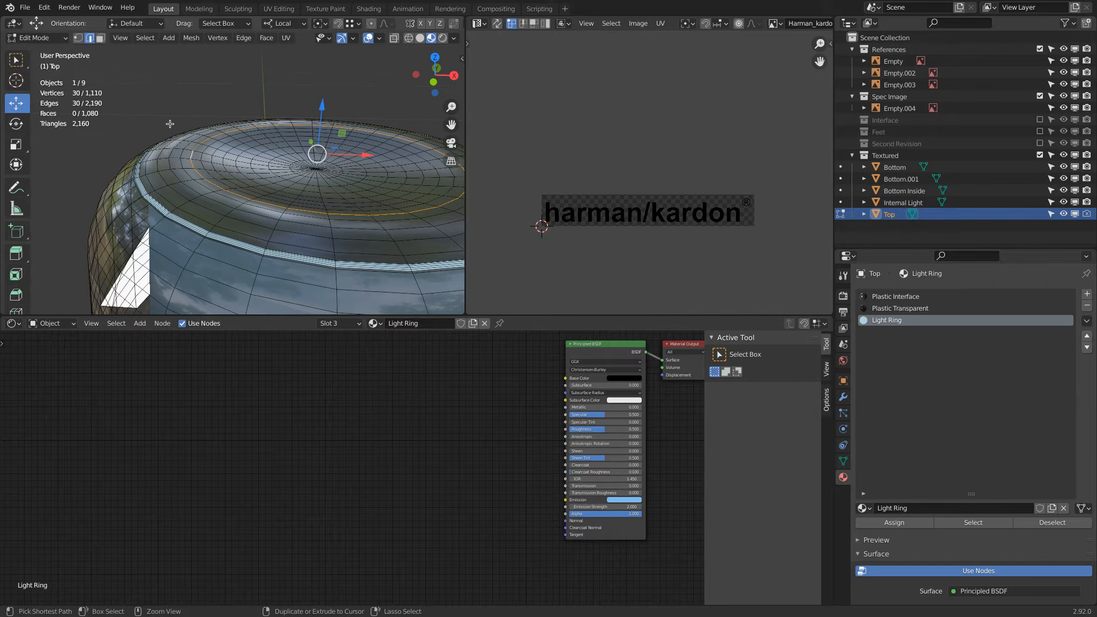
pyautogui.hotkey('ctrl', 'r')
pyautogui.click(204, 143)
pyautogui.rightClick(204, 143)
pyautogui.moveTo(204, 143); pyautogui.dragTo(196, 125, button='middle')
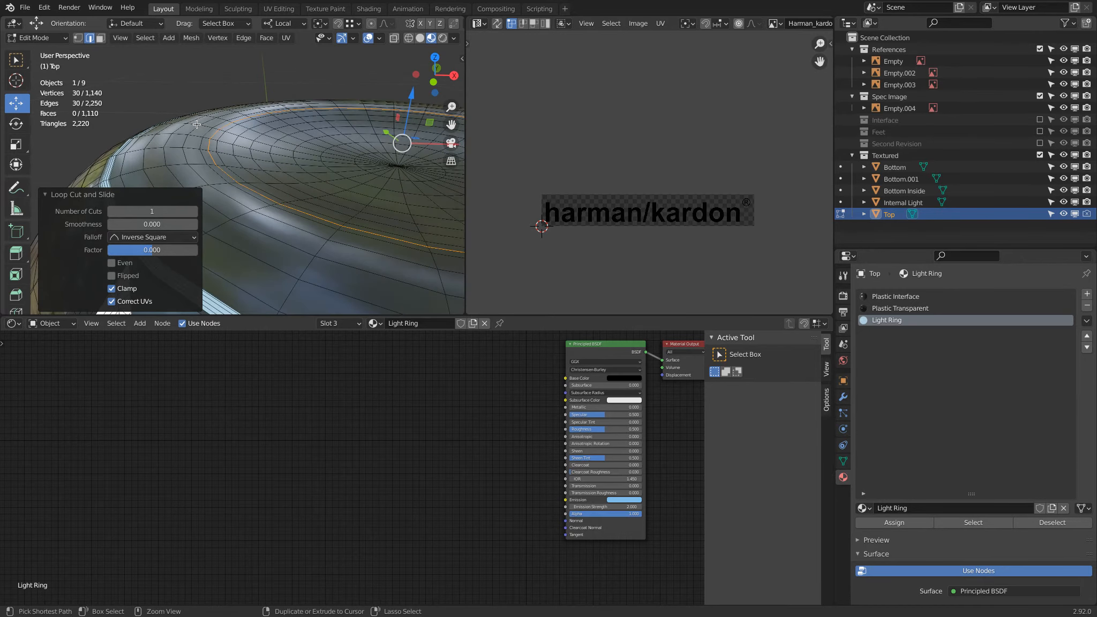
# Bevel the new circular edge loop with one segment and a width of 0.5 mm.
pyautogui.hotkey('ctrl', 'b')
pyautogui.click(186, 121)
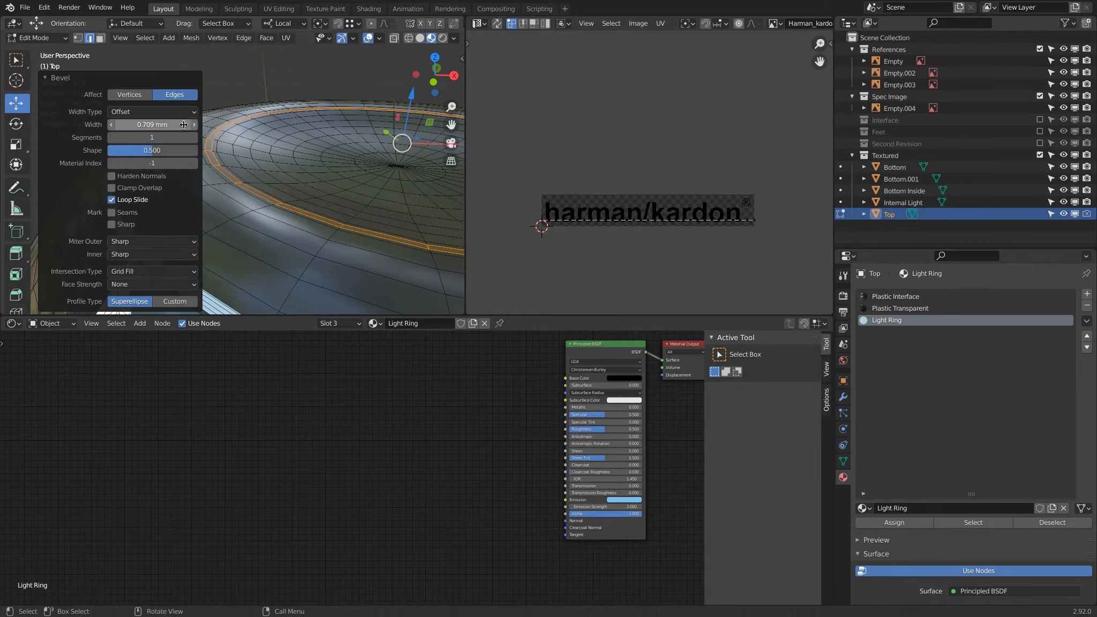
pyautogui.click(151, 124)
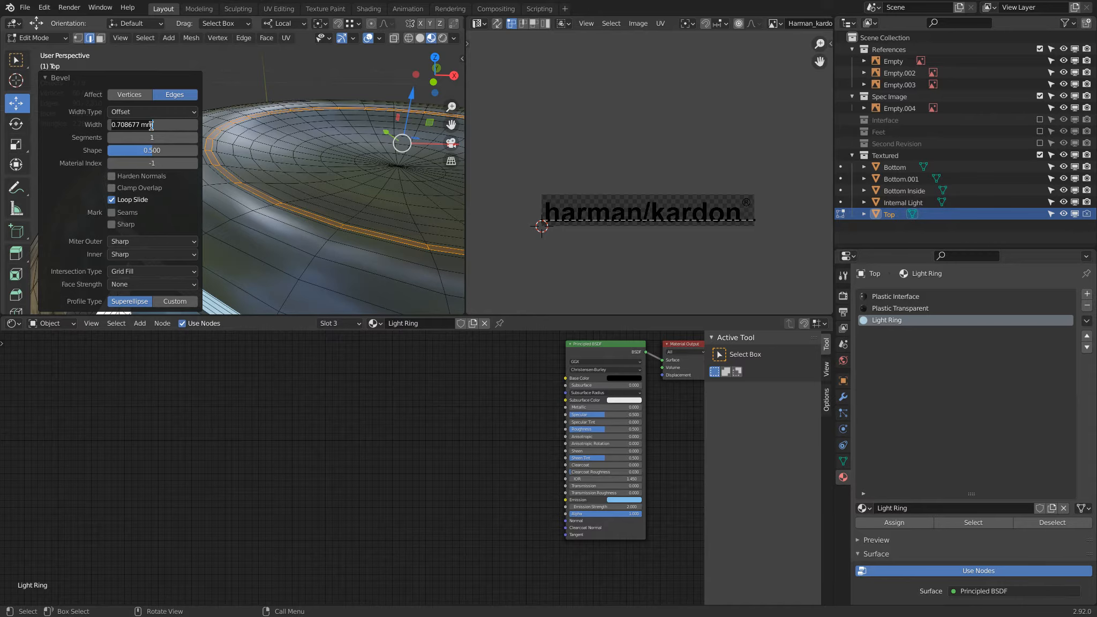
pyautogui.write('.5')
pyautogui.press('Return')
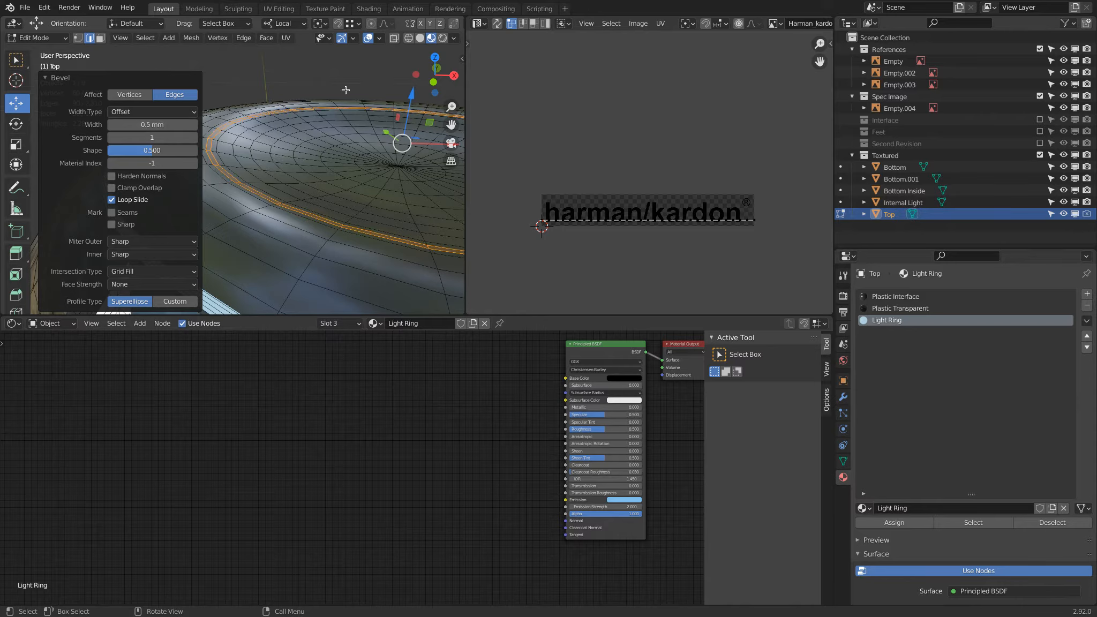
# Extrude the beveled ring on the Top object's upper surface slightly along its normal to recess a seam groove.
pyautogui.press('g')
pyautogui.press('z')
pyautogui.press('z')
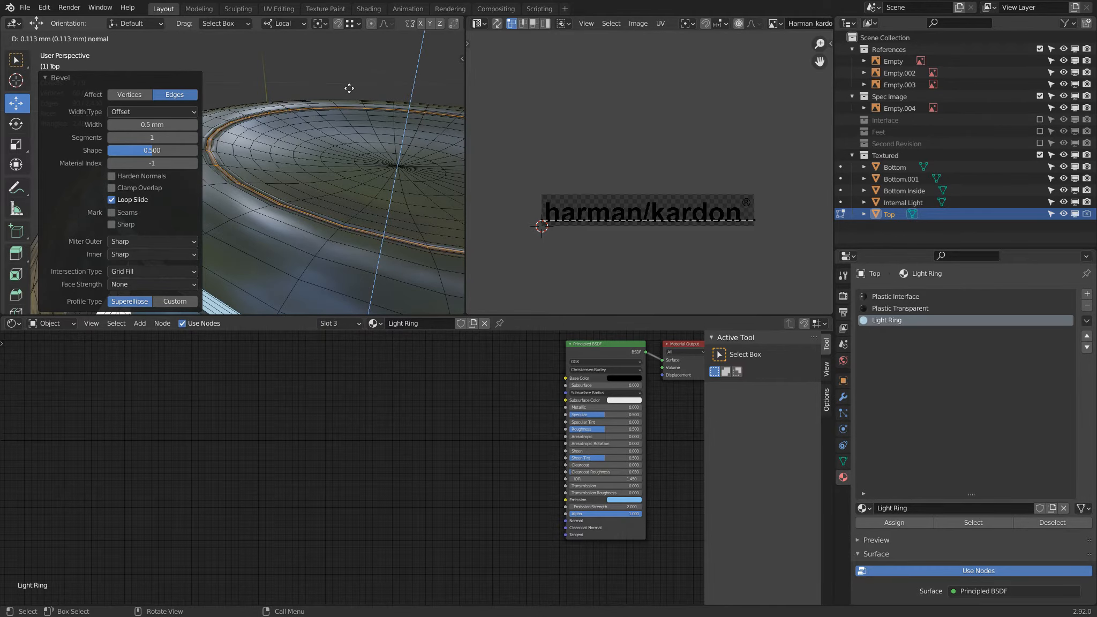
pyautogui.click(351, 90)
# Return to Object Mode and enable Auto Smooth at 30° for the Top object's normals.
pyautogui.press('Tab')
pyautogui.moveTo(275, 114); pyautogui.dragTo(271, 114, button='middle')
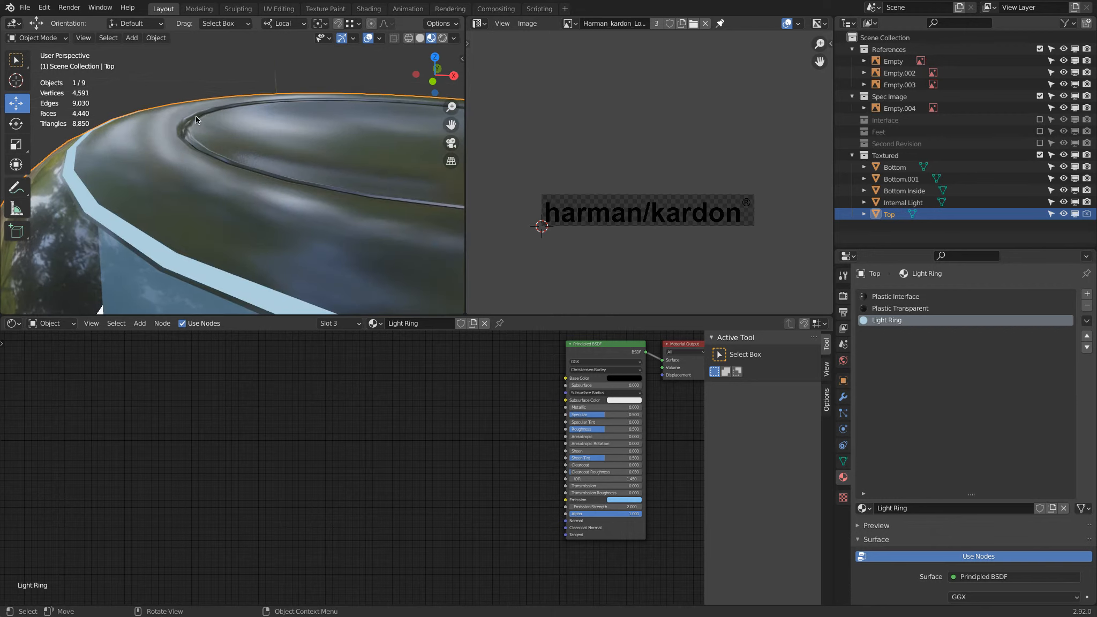
pyautogui.click(843, 460)
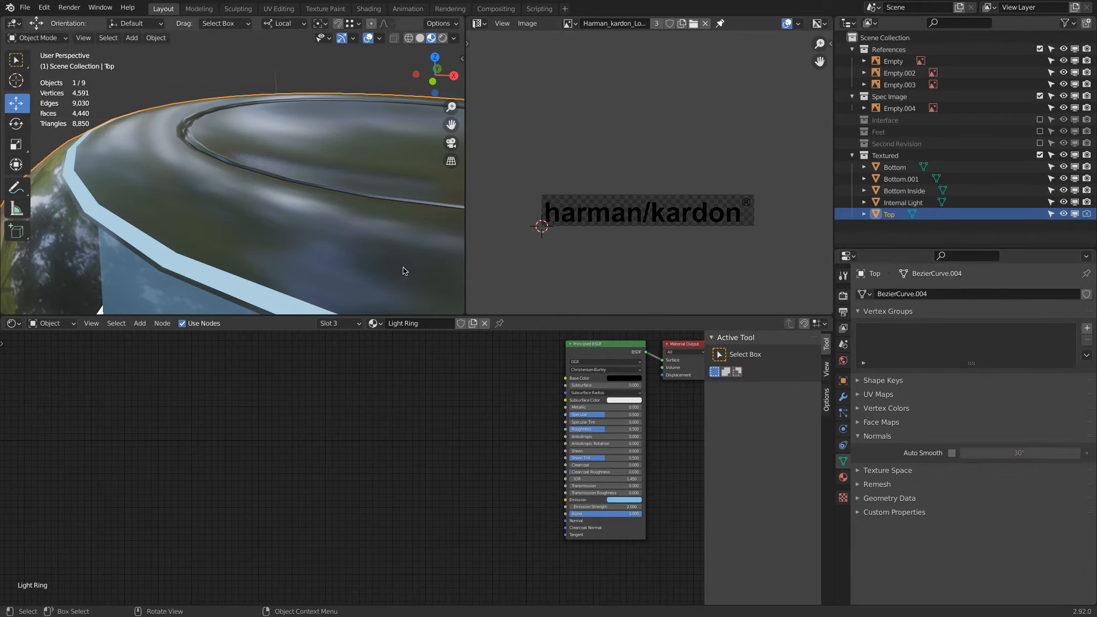
pyautogui.click(951, 453)
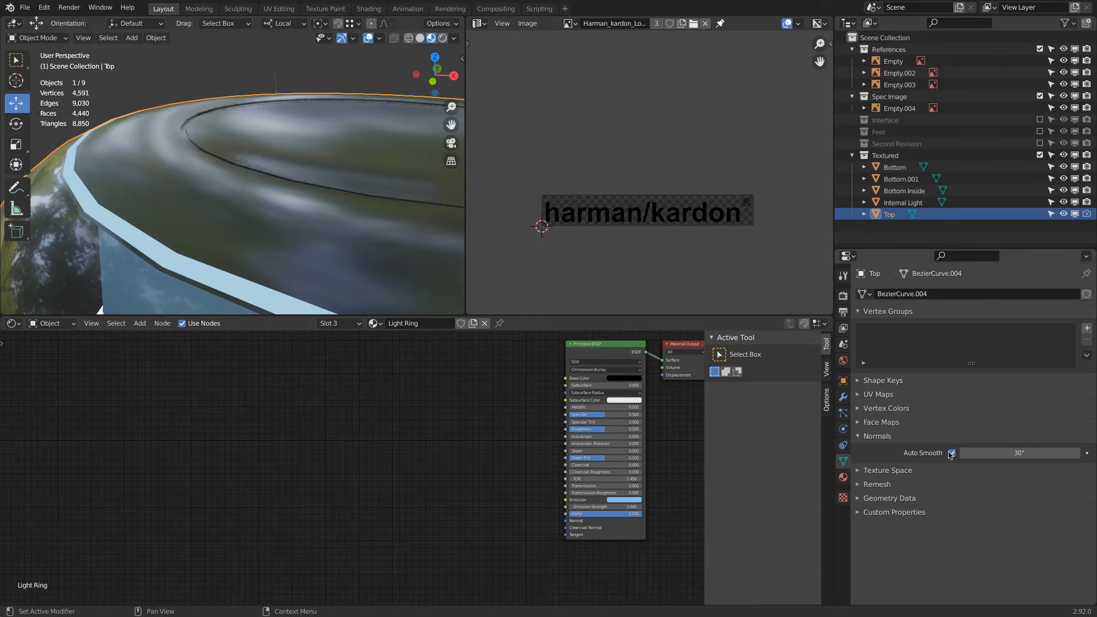
# Compare the shading and width of the model's circular top seam with the seam in the reference photo.
pyautogui.moveTo(235, 110)
pyautogui.mouseDown(button='middle')
pyautogui.moveTo(233, 152)
pyautogui.moveTo(242, 110)
pyautogui.moveTo(235, 127)
pyautogui.mouseUp(button='middle')
pyautogui.scroll(2, 238, 128)
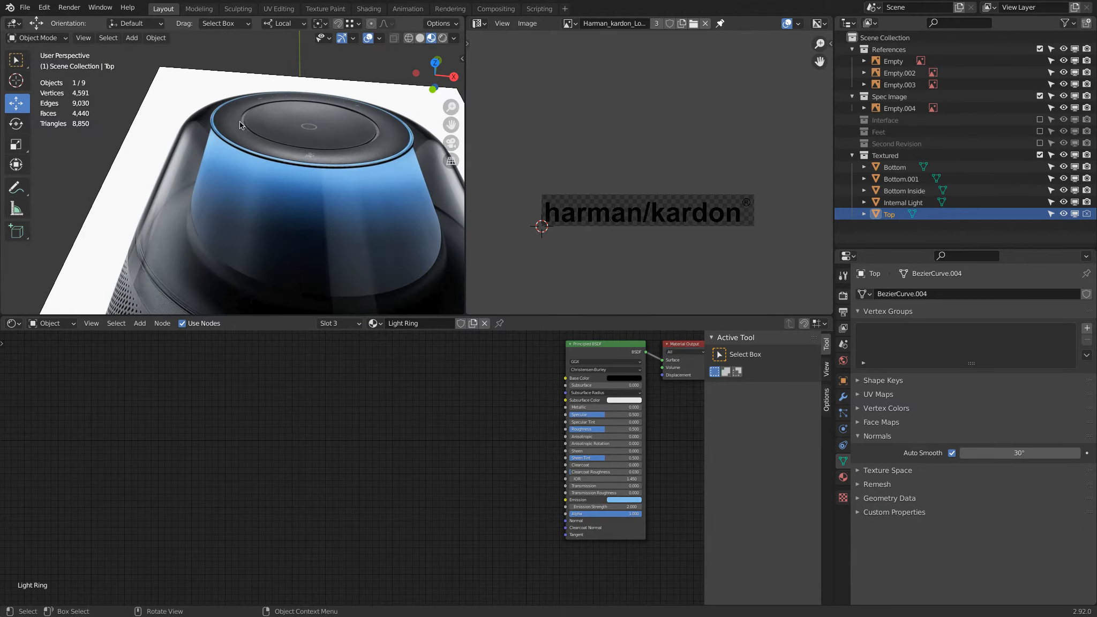
pyautogui.scroll(-5, 249, 123)
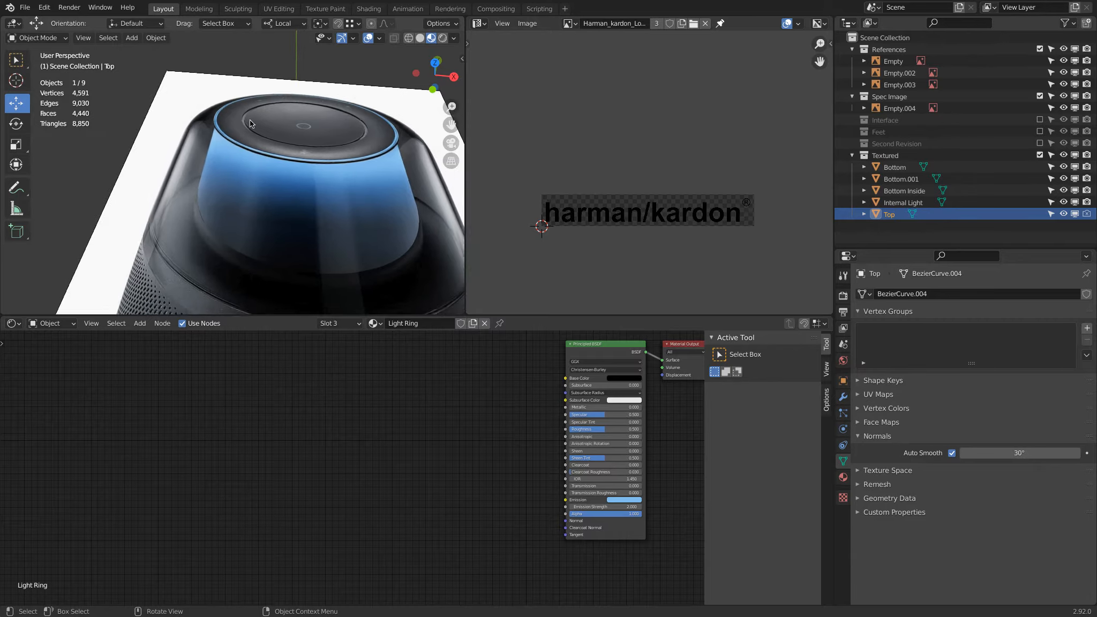
pyautogui.scroll(3, 234, 252)
pyautogui.scroll(6, 233, 248)
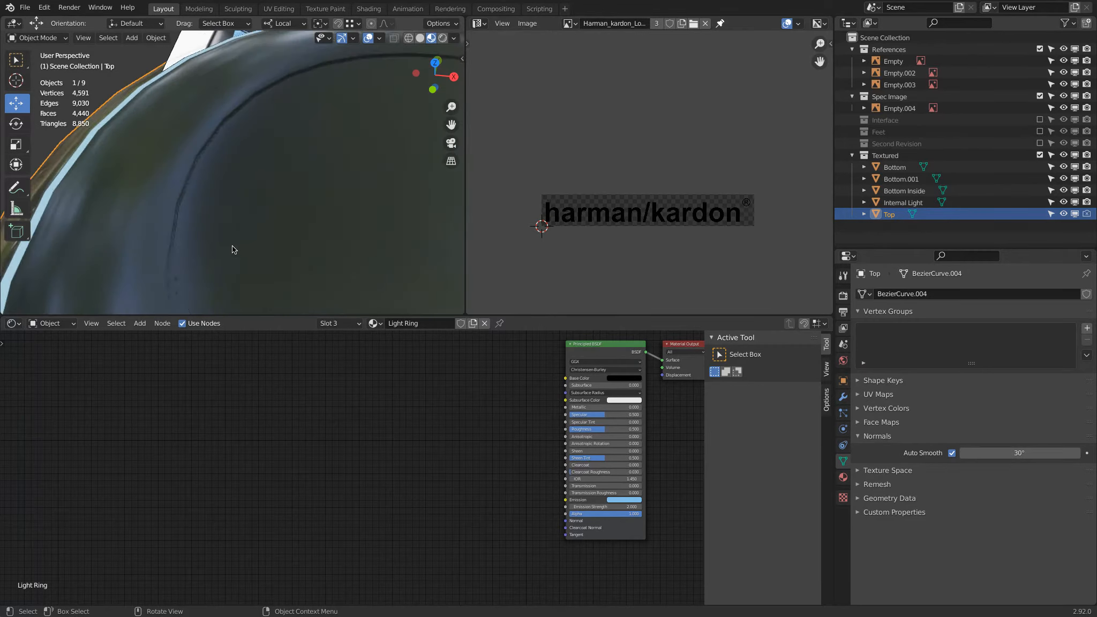
pyautogui.scroll(-3, 230, 200)
pyautogui.scroll(3, 230, 199)
pyautogui.moveTo(228, 199); pyautogui.dragTo(234, 187, button='middle')
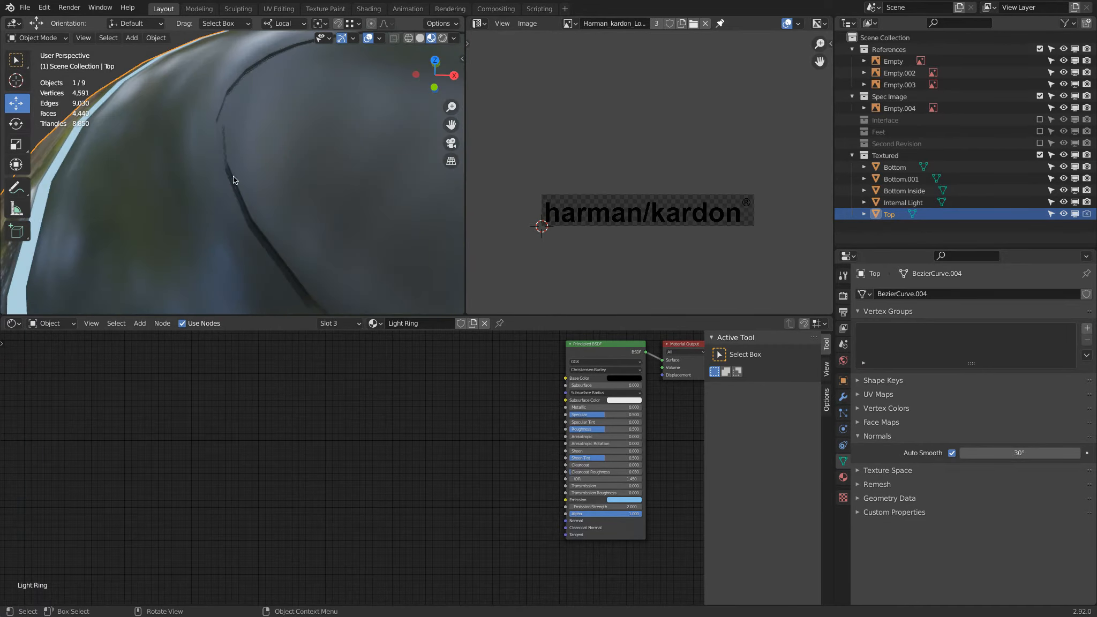
# Reopen the Top object for mesh editing and delete the recessed ring of the seam groove.
pyautogui.press('Tab')
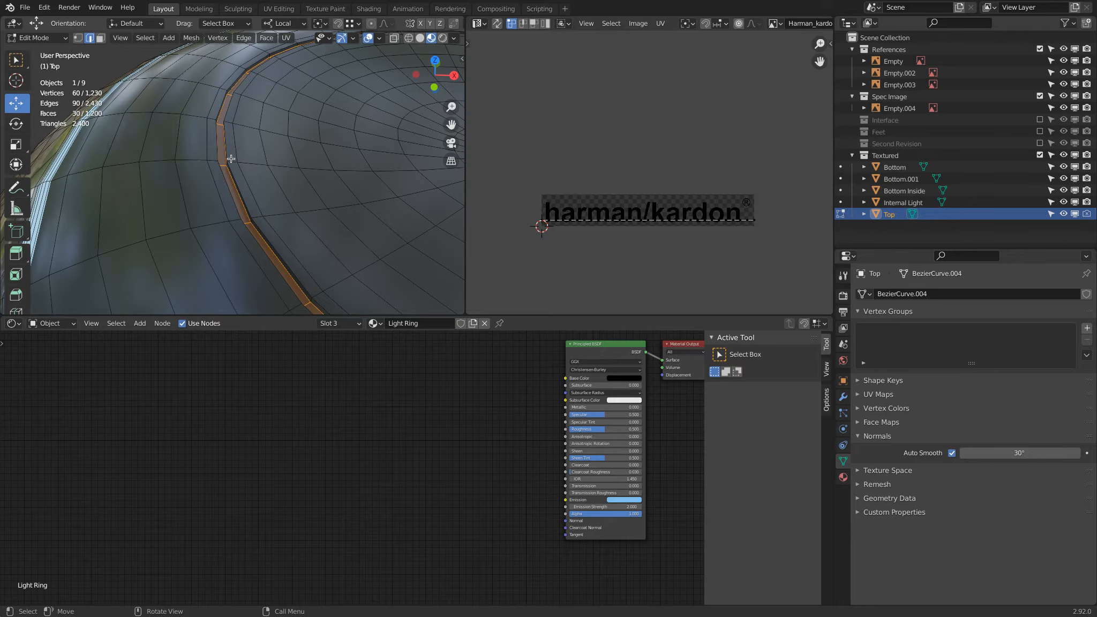
pyautogui.press('x')
pyautogui.click(231, 161)
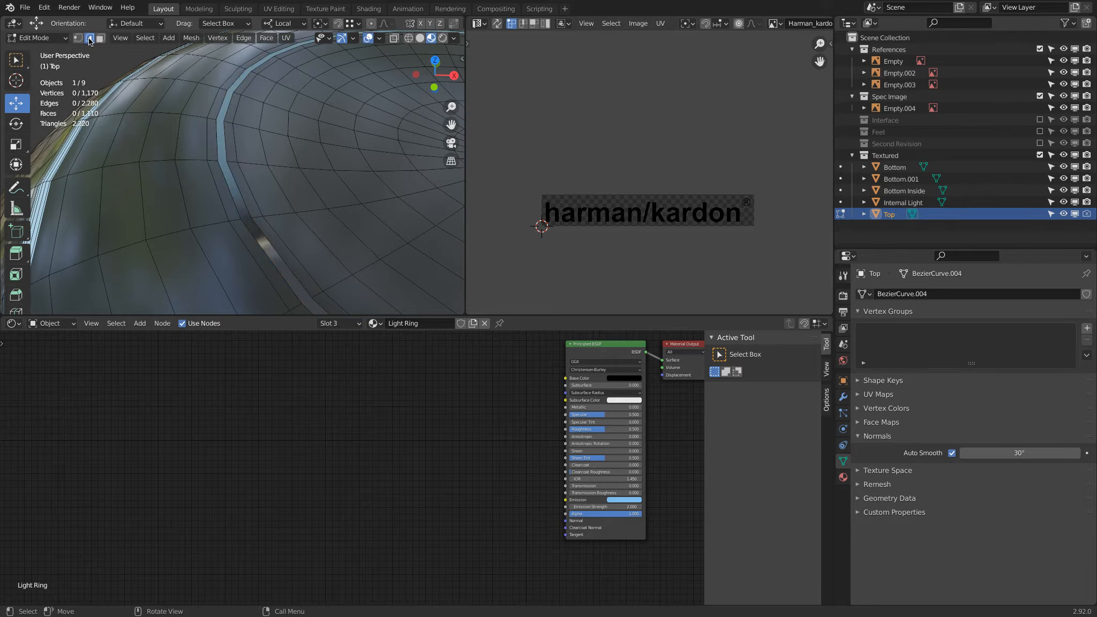
# Select the inner and outer edge loops bordering the ring-shaped gap and close it with Bridge Edge Loops.
pyautogui.keyDown('alt'); pyautogui.click(226, 140); pyautogui.keyUp('alt')
pyautogui.keyDown('alt'); pyautogui.keyDown('shift'); pyautogui.click(217, 138); pyautogui.keyUp('shift'); pyautogui.keyUp('alt')
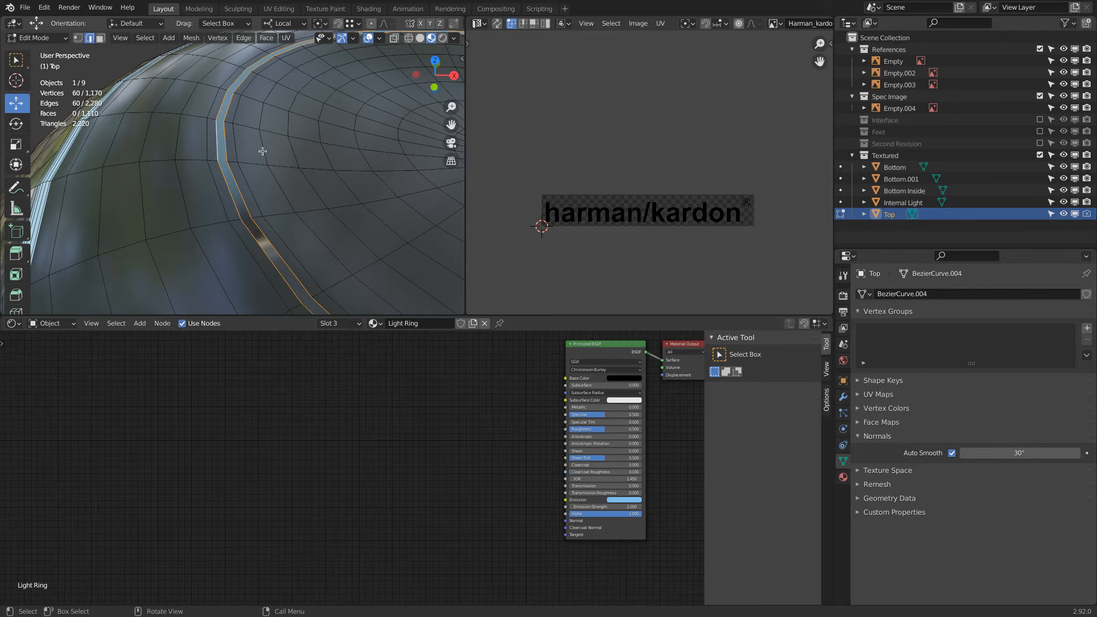
pyautogui.press('F3')
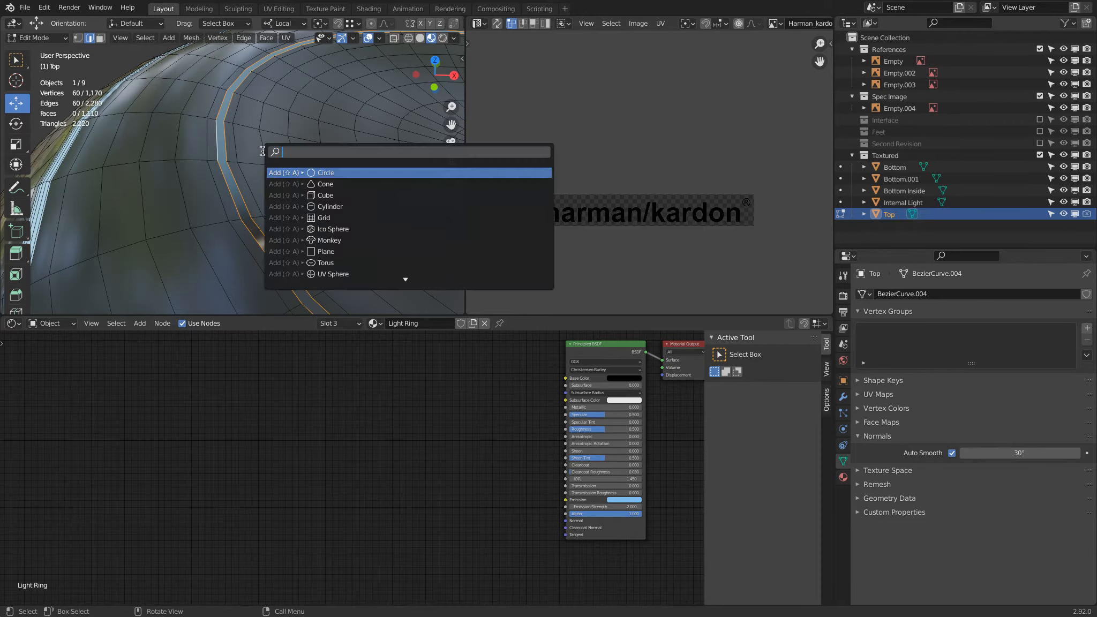
pyautogui.write('brd')
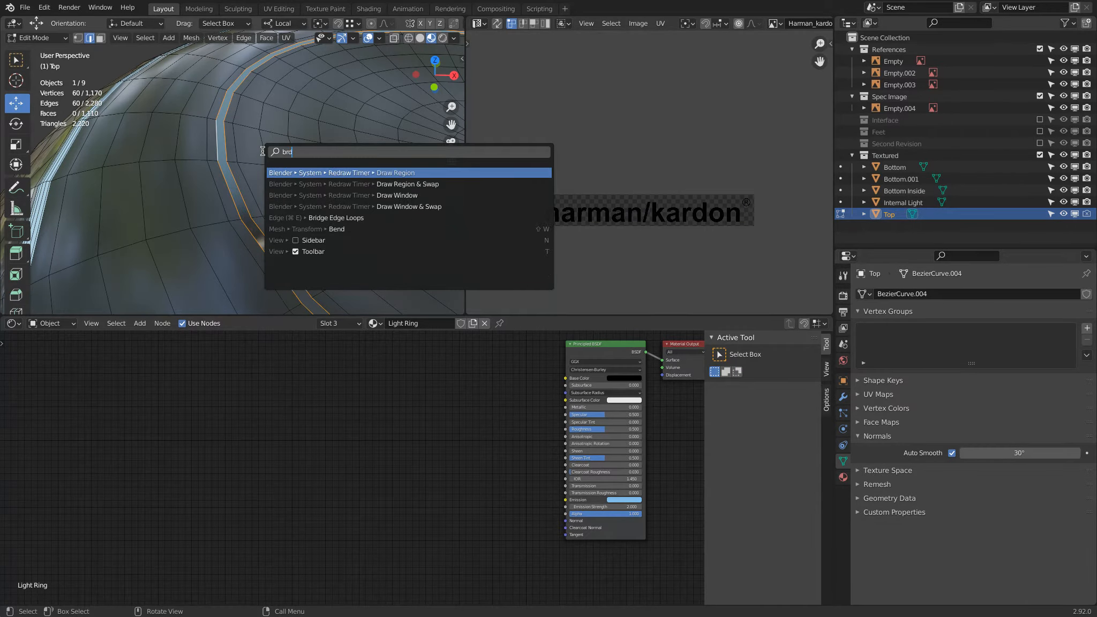
pyautogui.press('BackSpace')
pyautogui.write('id')
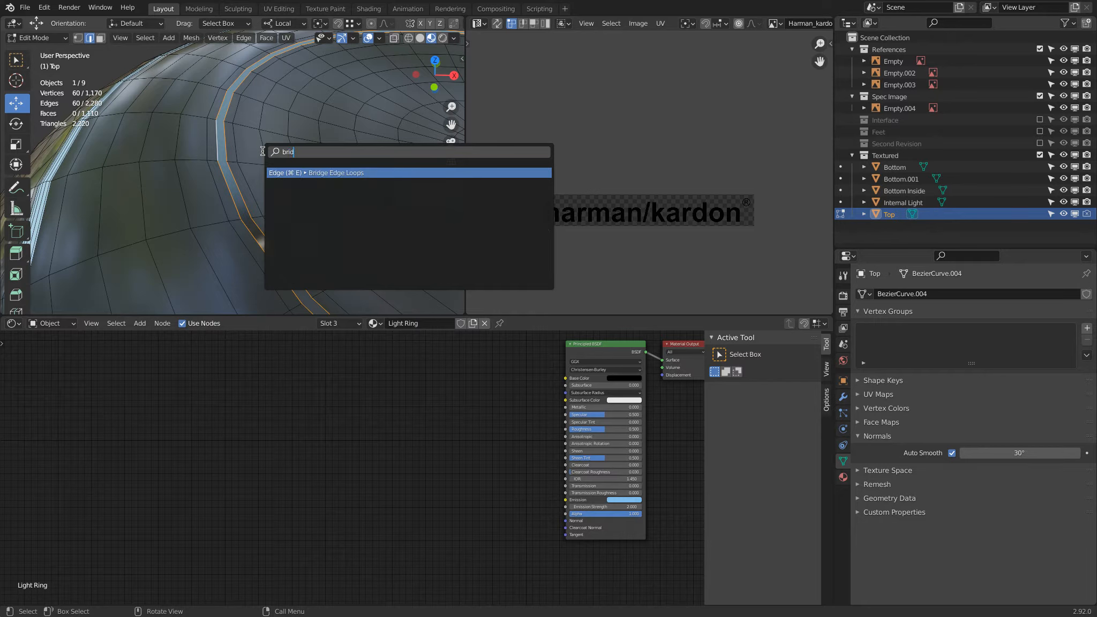
pyautogui.press('Return')
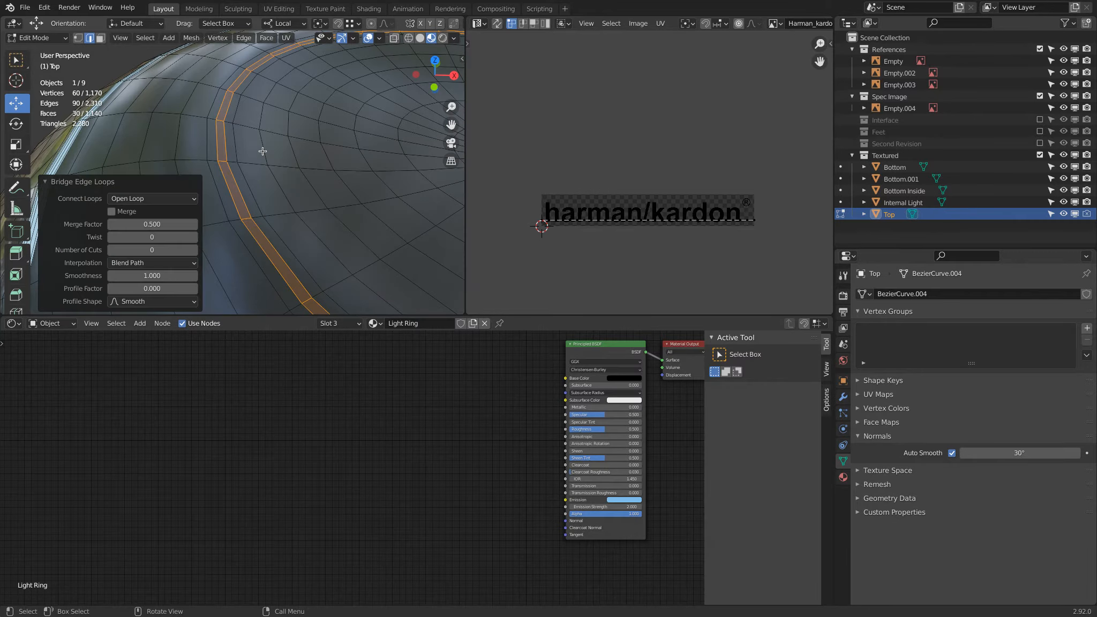
# Dissolve the inner and outer edge loops of the bridged band one after the other with Dissolve Edges.
pyautogui.keyDown('alt'); pyautogui.click(224, 136); pyautogui.keyUp('alt')
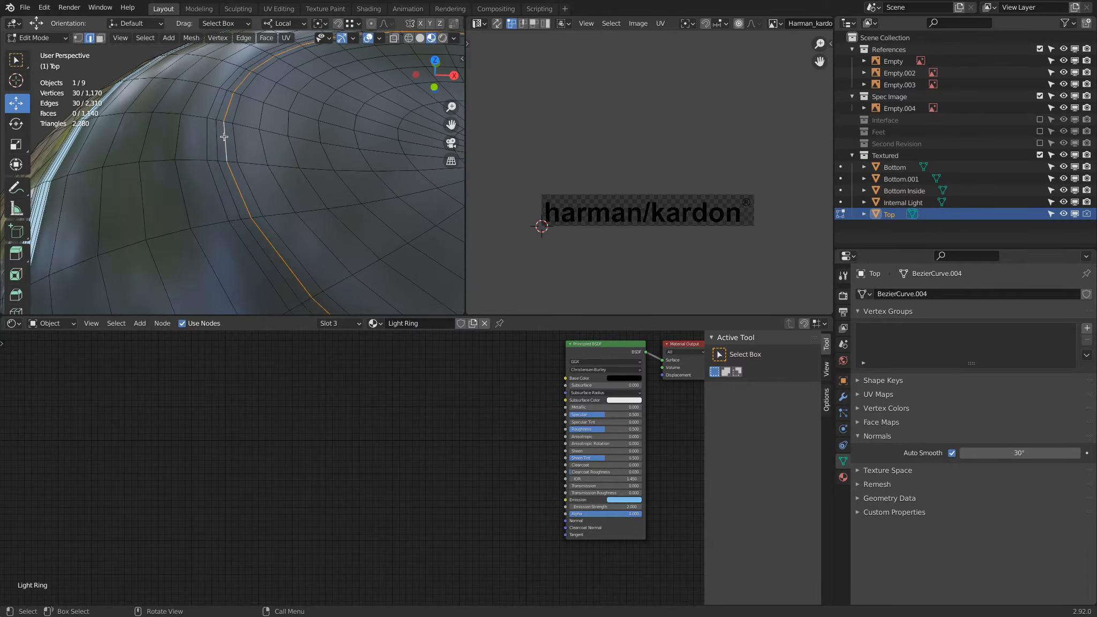
pyautogui.press('x')
pyautogui.click(230, 217)
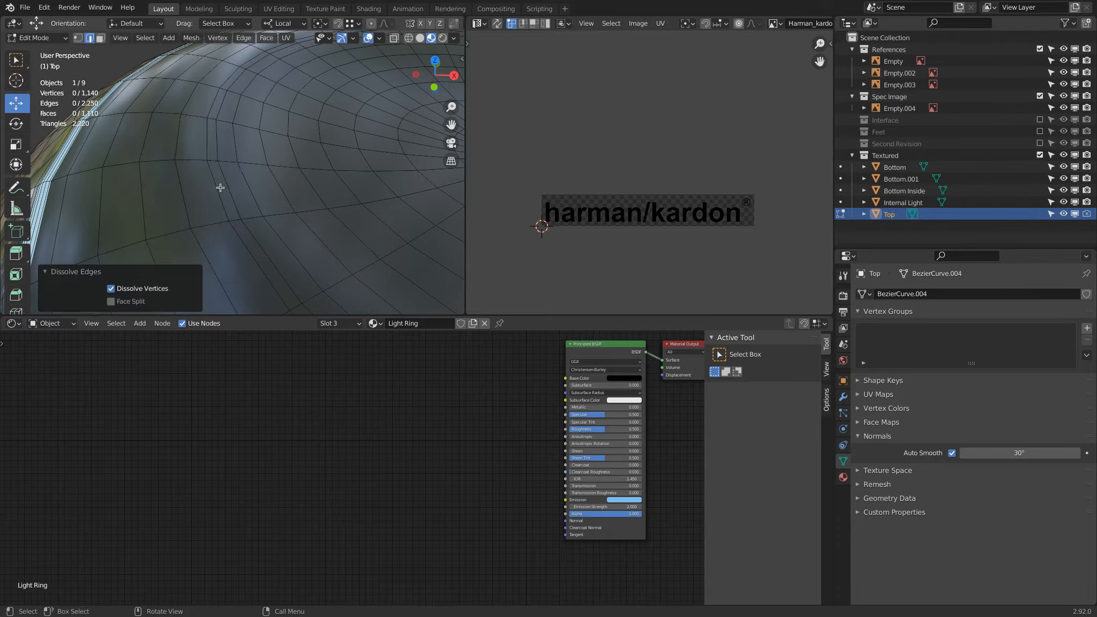
pyautogui.keyDown('alt'); pyautogui.click(217, 143); pyautogui.keyUp('alt')
pyautogui.press('x')
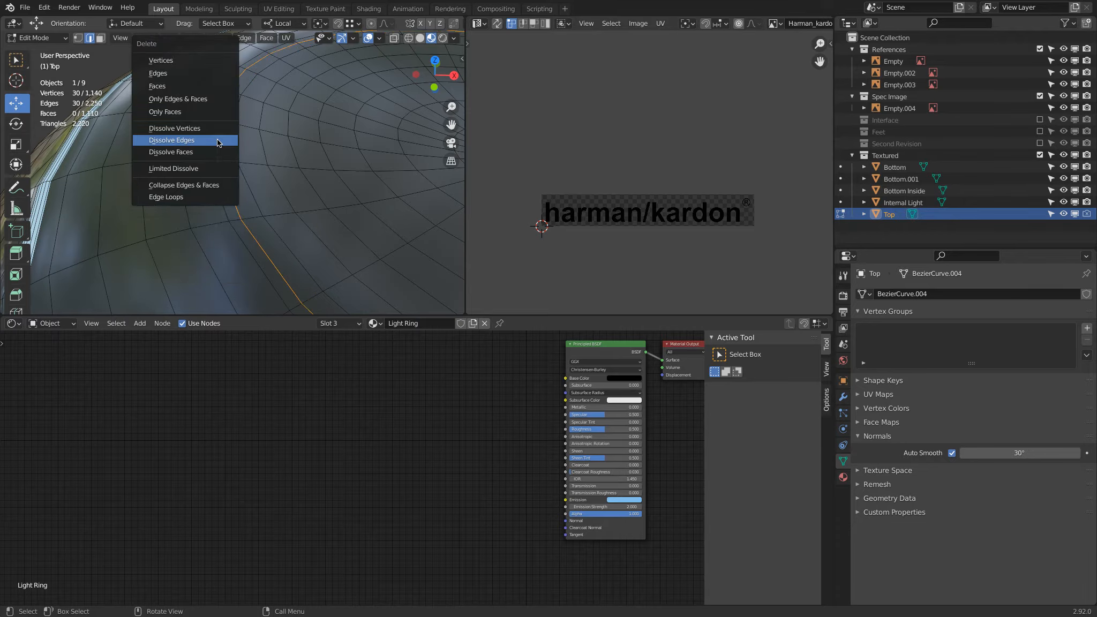
pyautogui.click(218, 143)
# Add one centred circular loop cut where the dissolved seam band was, with a slide factor of 0.
pyautogui.hotkey('ctrl', 'r')
pyautogui.click(224, 124)
pyautogui.rightClick(224, 124)
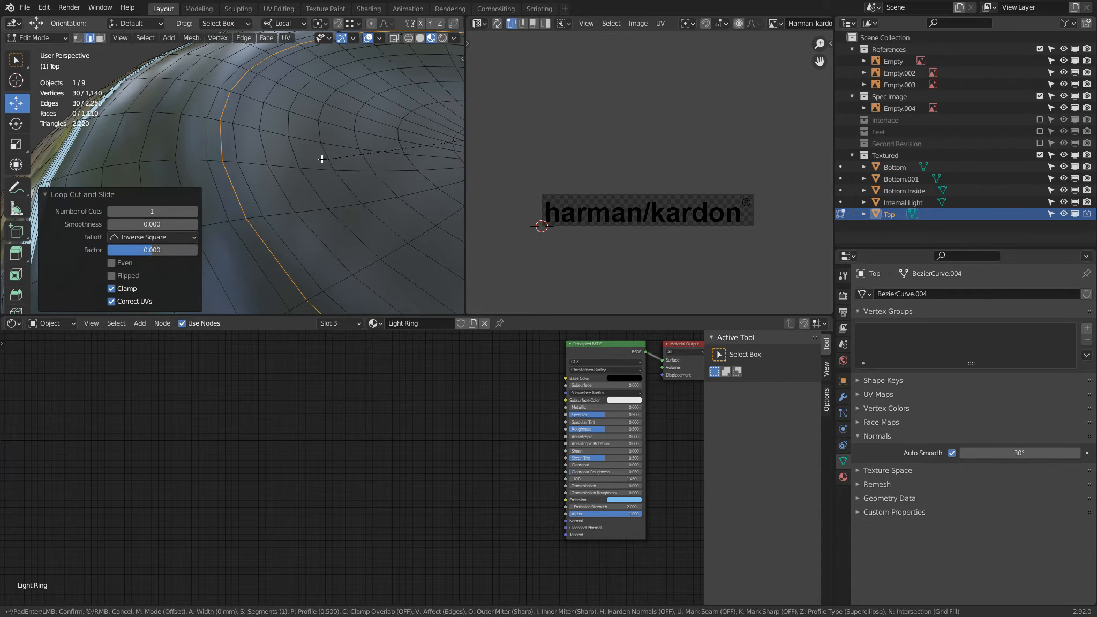
# Bevel the new circular loop with one segment and a width of 0.8 mm.
pyautogui.hotkey('ctrl', 'b')
pyautogui.click(307, 164)
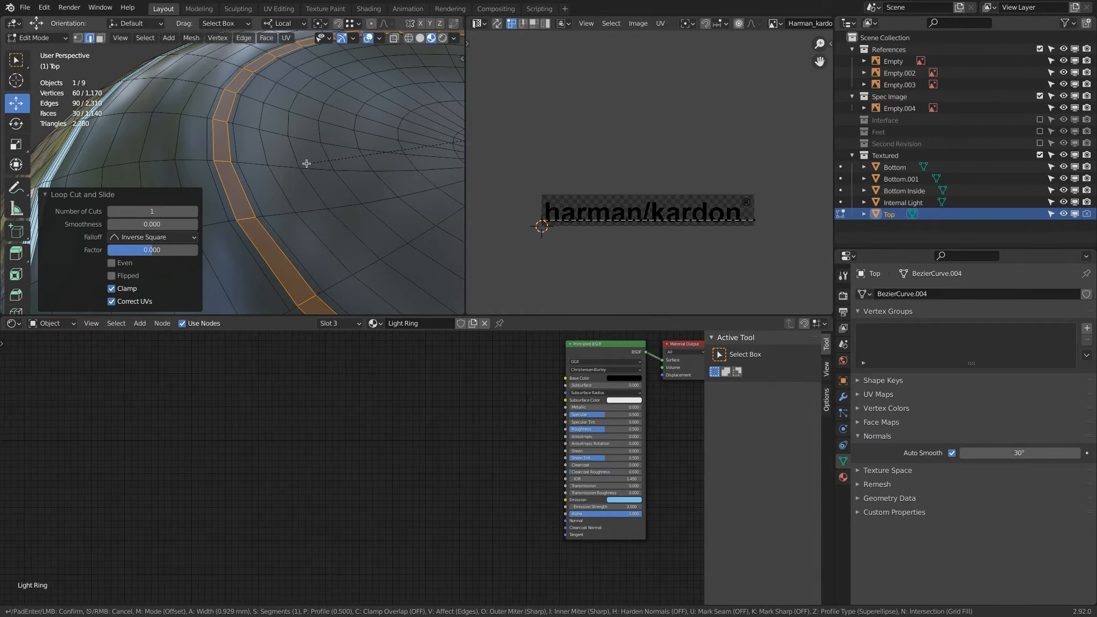
pyautogui.click(152, 124)
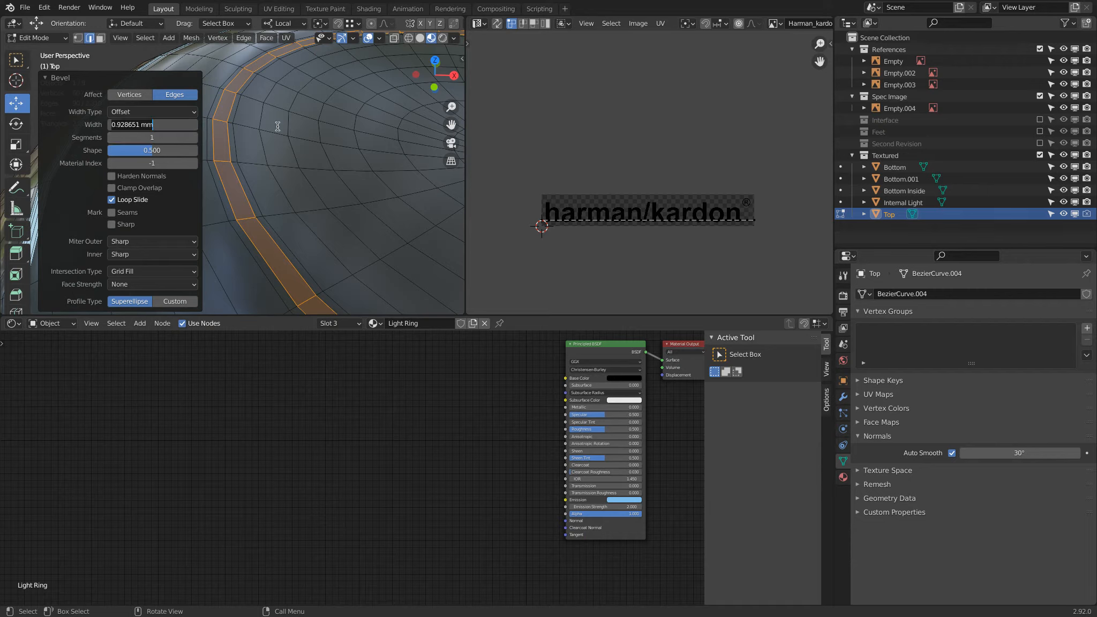
pyautogui.hotkey('ctrl', 'a')
pyautogui.write('0.8')
pyautogui.press('Return')
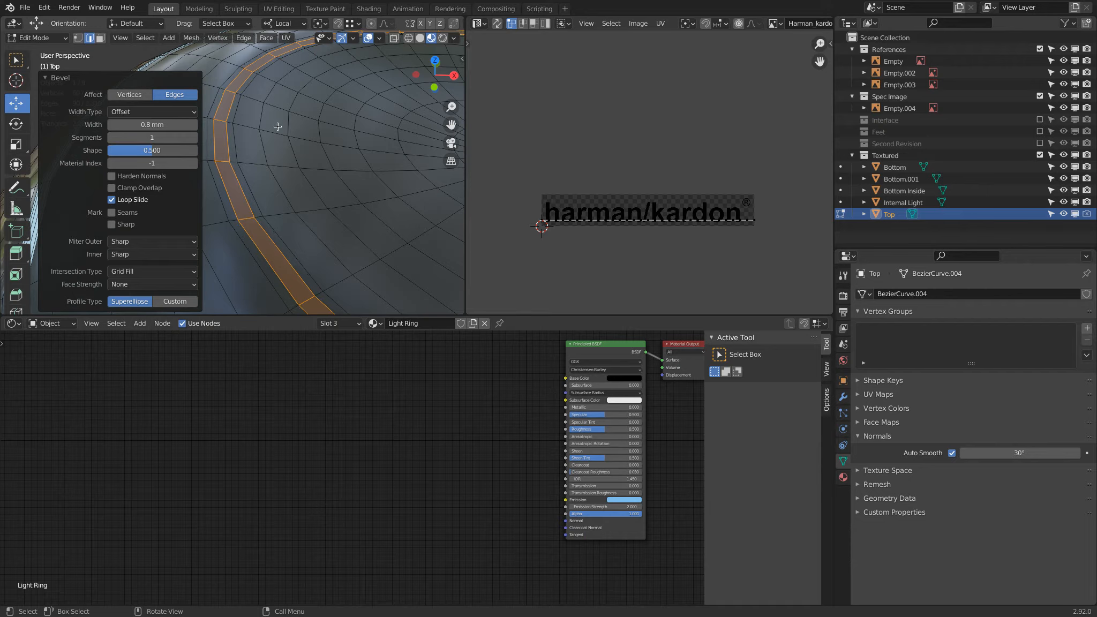
# Extrude the 0.8 mm beveled ring about 1.09 mm along its normal to form the recessed seam groove.
pyautogui.press('e')
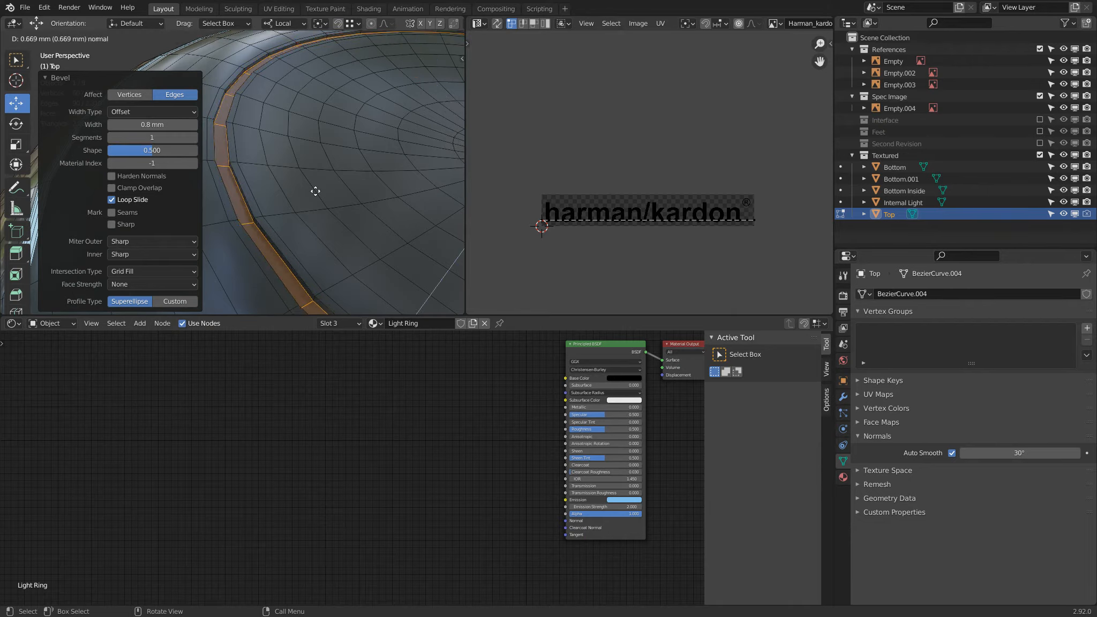
pyautogui.click(317, 194)
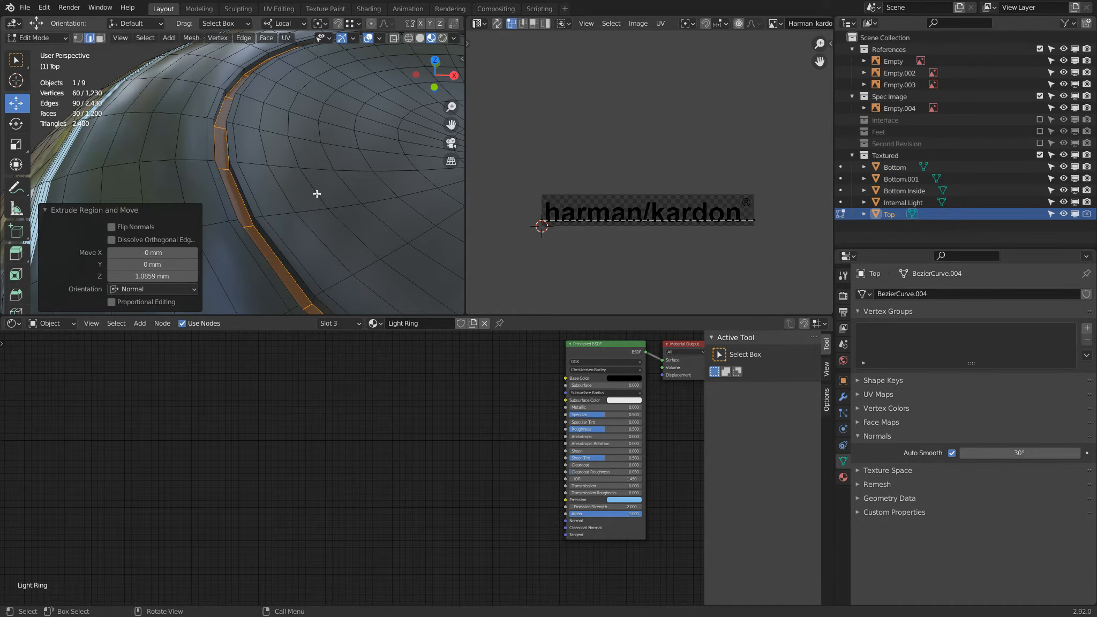
pyautogui.press('Home')
pyautogui.scroll(2, 341, 163)
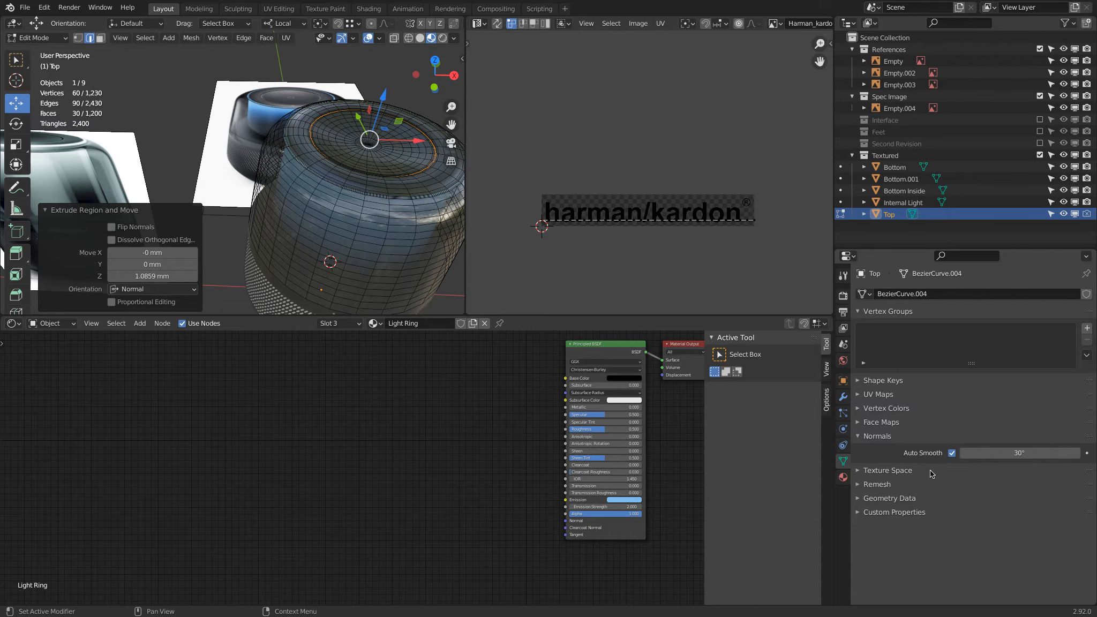
# Assign the Light Ring material to the selected seam faces and return to Object Mode.
pyautogui.click(842, 477)
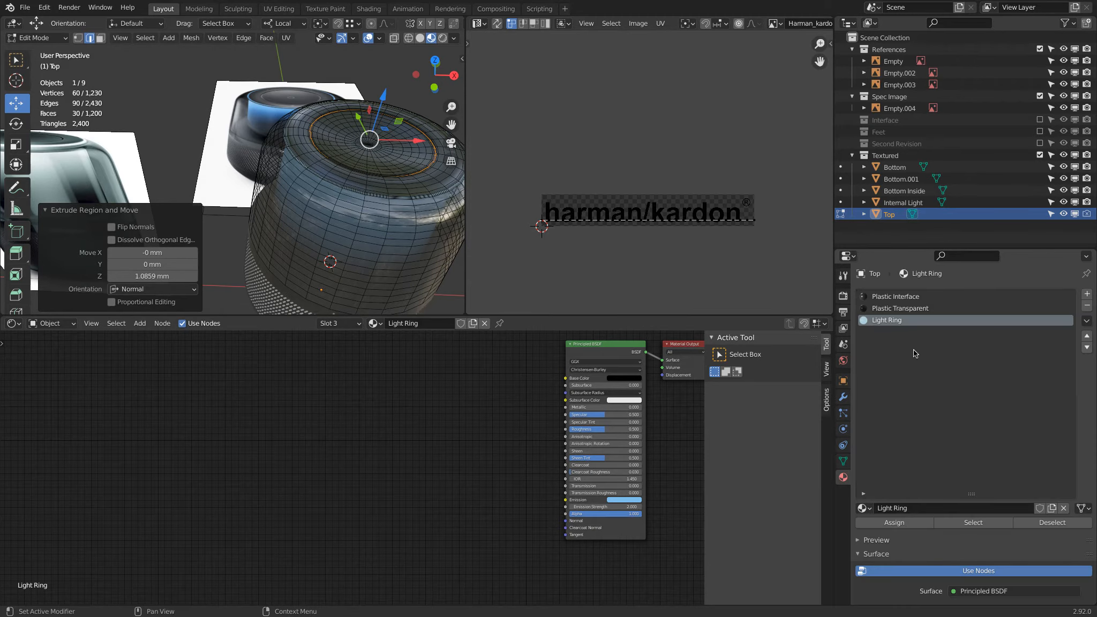
pyautogui.click(894, 523)
pyautogui.press('Tab')
# Compare the model's illuminated top seam with the reference photo and examine the icons on the photographed top surface.
pyautogui.moveTo(365, 169); pyautogui.dragTo(292, 231, button='middle')
pyautogui.scroll(8, 292, 232)
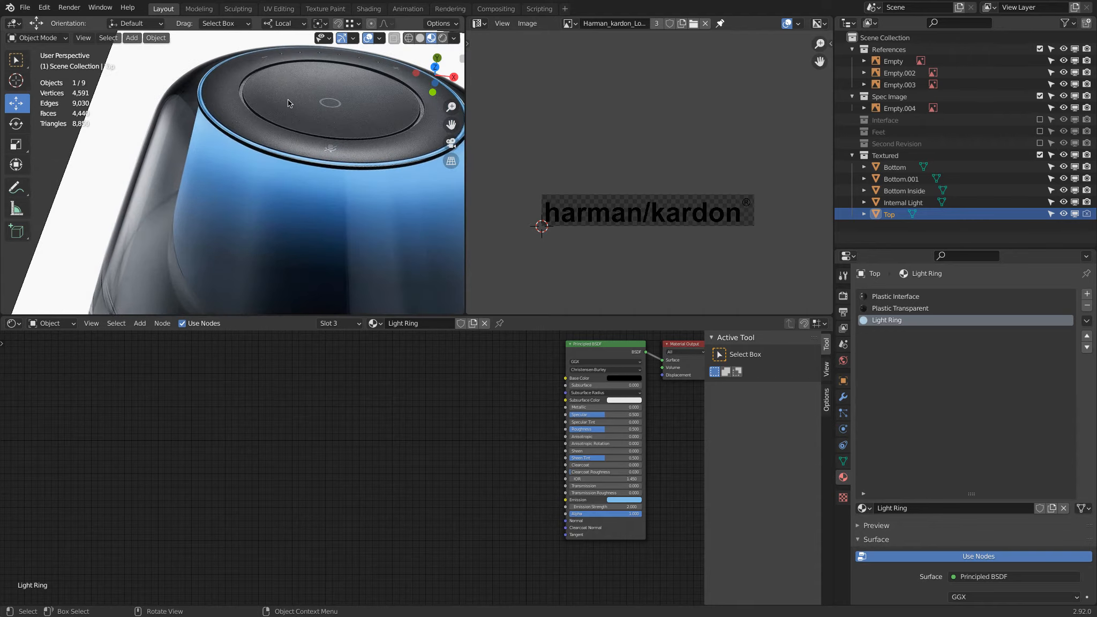
pyautogui.scroll(-10, 288, 101)
pyautogui.moveTo(307, 130); pyautogui.dragTo(287, 168, button='middle')
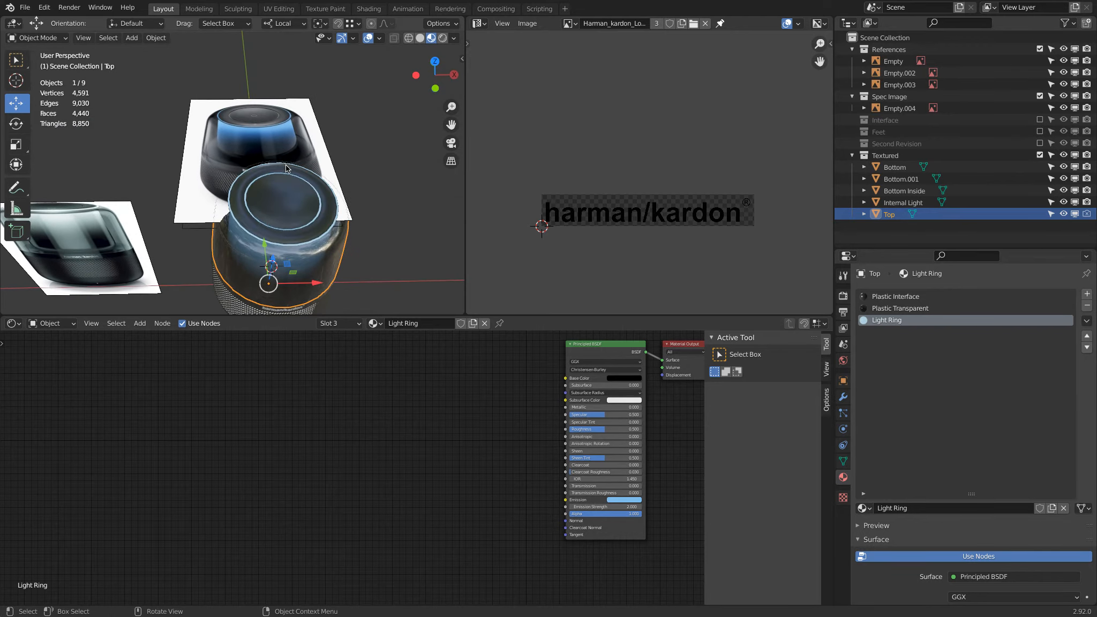
pyautogui.moveTo(287, 168)
pyautogui.mouseDown(button='middle')
pyautogui.moveTo(248, 116)
pyautogui.moveTo(272, 150)
pyautogui.moveTo(269, 176)
pyautogui.moveTo(280, 160)
pyautogui.moveTo(256, 110)
pyautogui.moveTo(263, 96)
pyautogui.moveTo(275, 176)
pyautogui.mouseUp(button='middle')
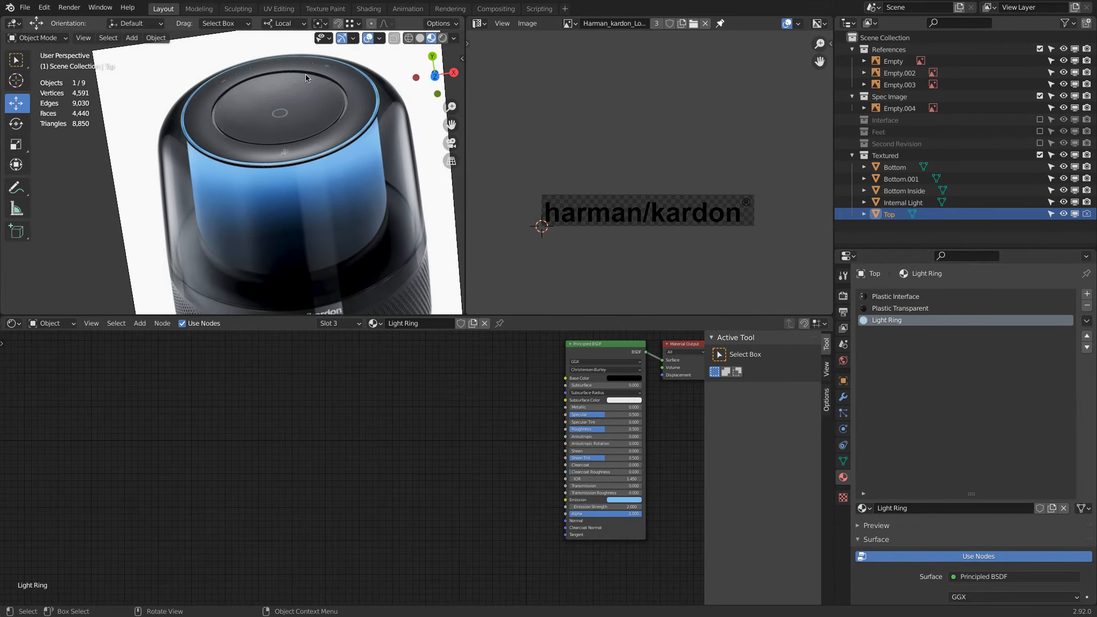
pyautogui.scroll(-8, 284, 149)
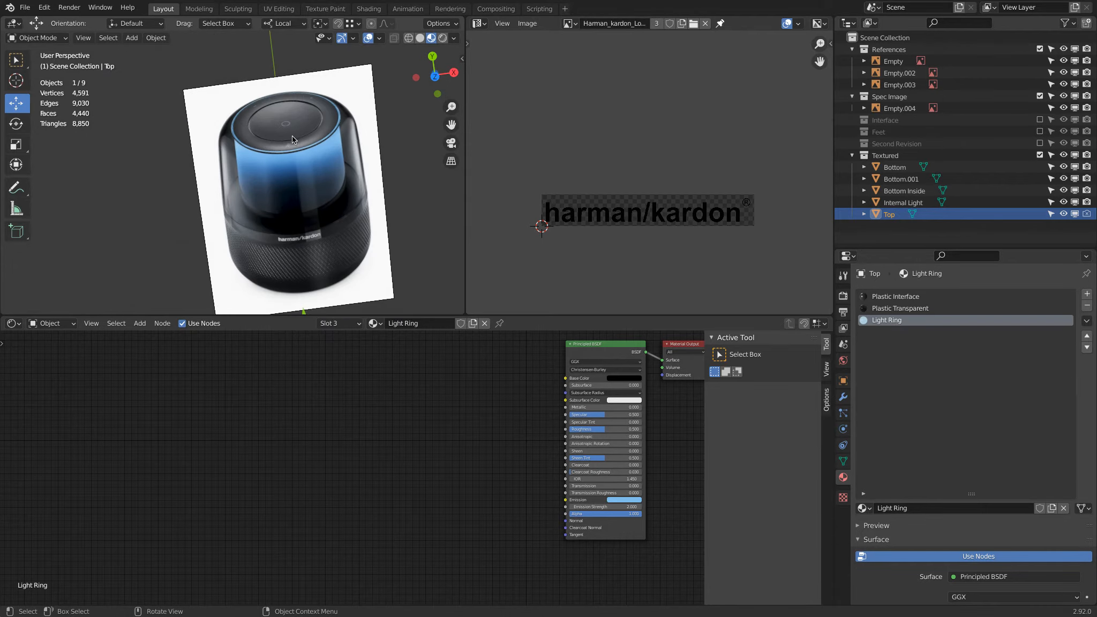
pyautogui.scroll(2, 337, 230)
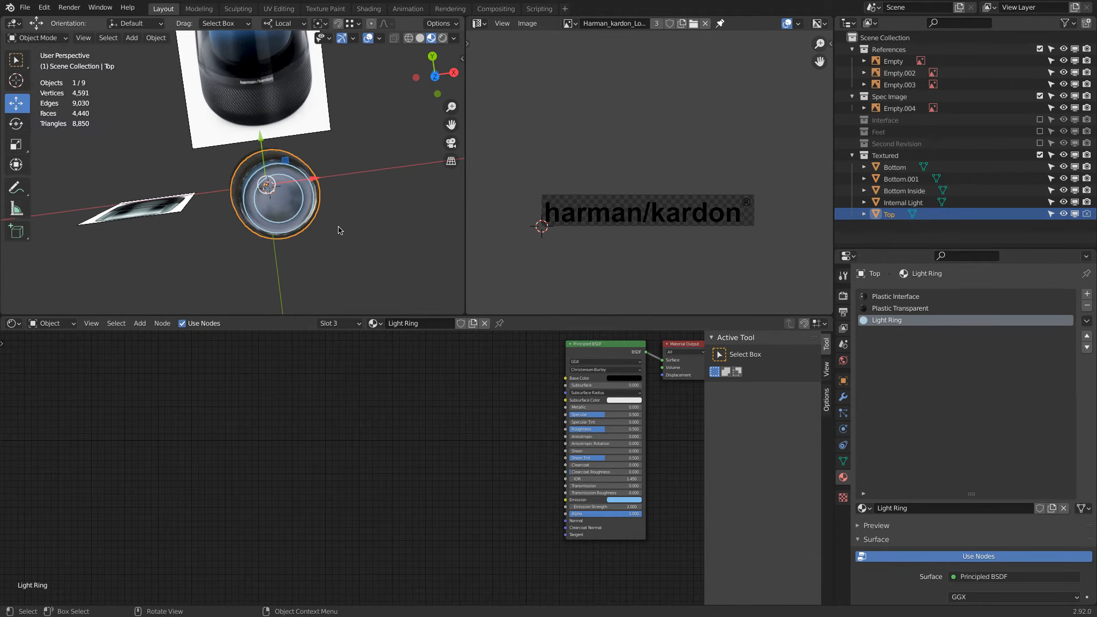
# Import Mic.png as an image plane, with the scene viewed from the top.
pyautogui.press('KP_1')
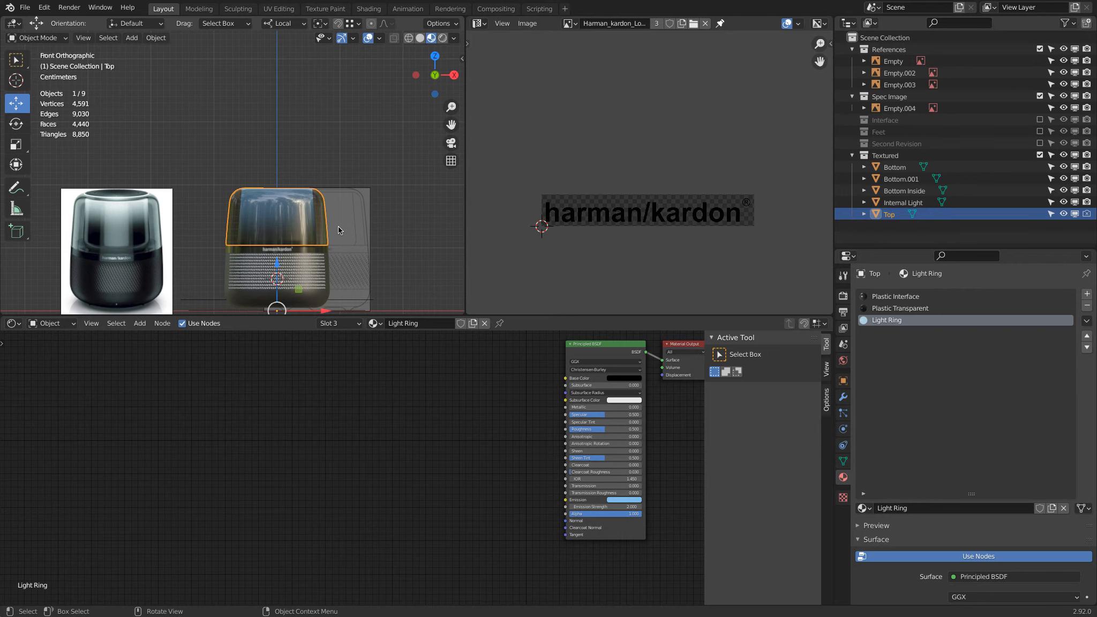
pyautogui.press('KP_7')
pyautogui.scroll(2, 337, 227)
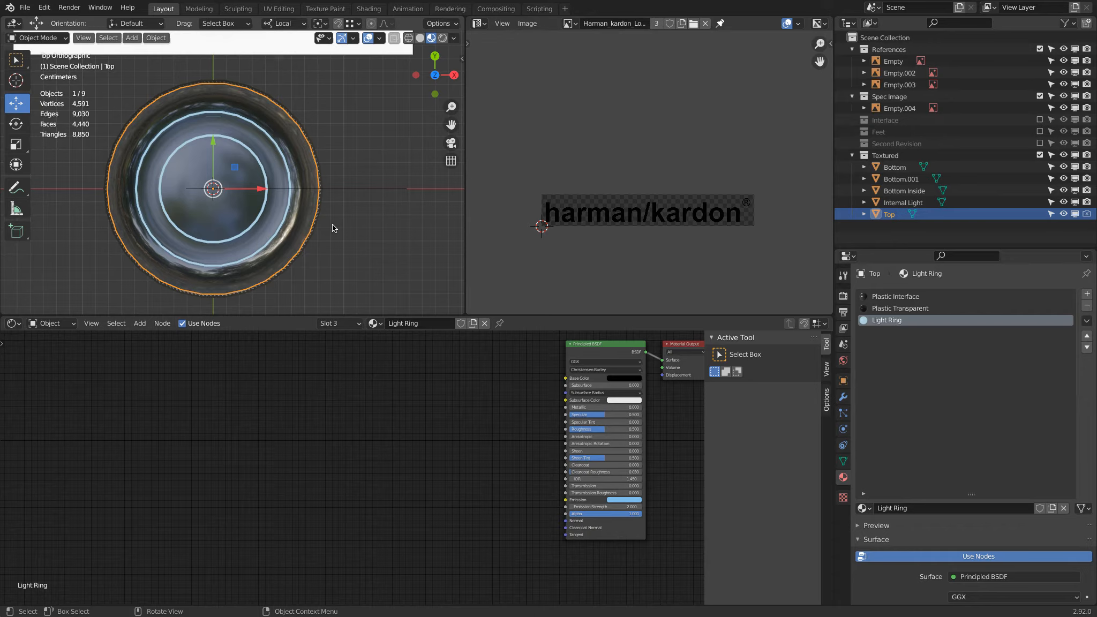
pyautogui.click(25, 7)
pyautogui.moveTo(41, 165)
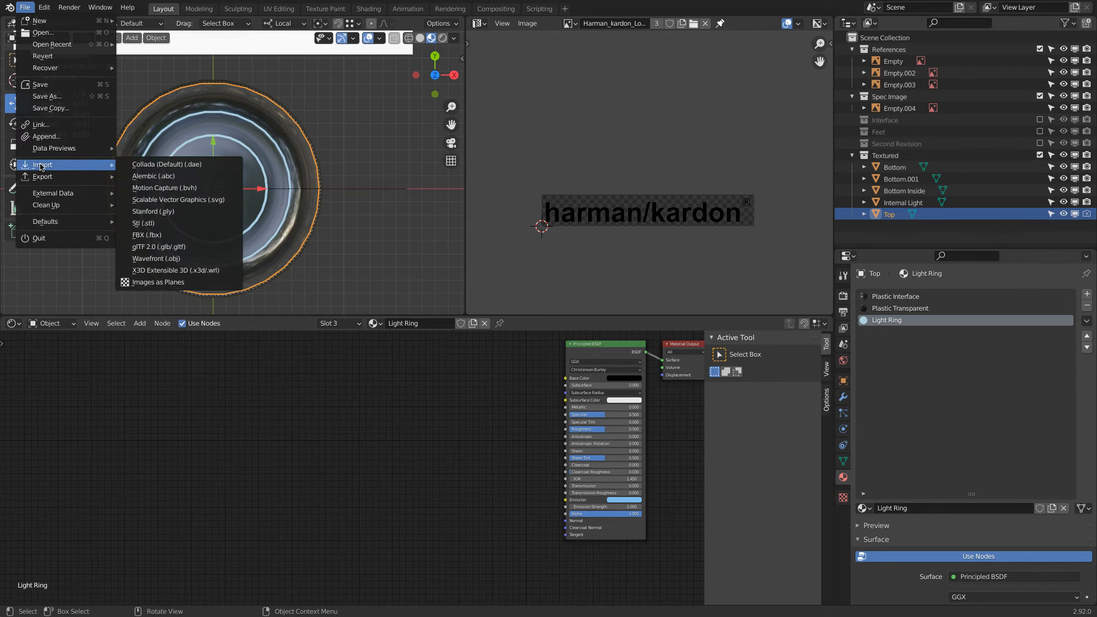
pyautogui.click(196, 283)
pyautogui.doubleClick(548, 223)
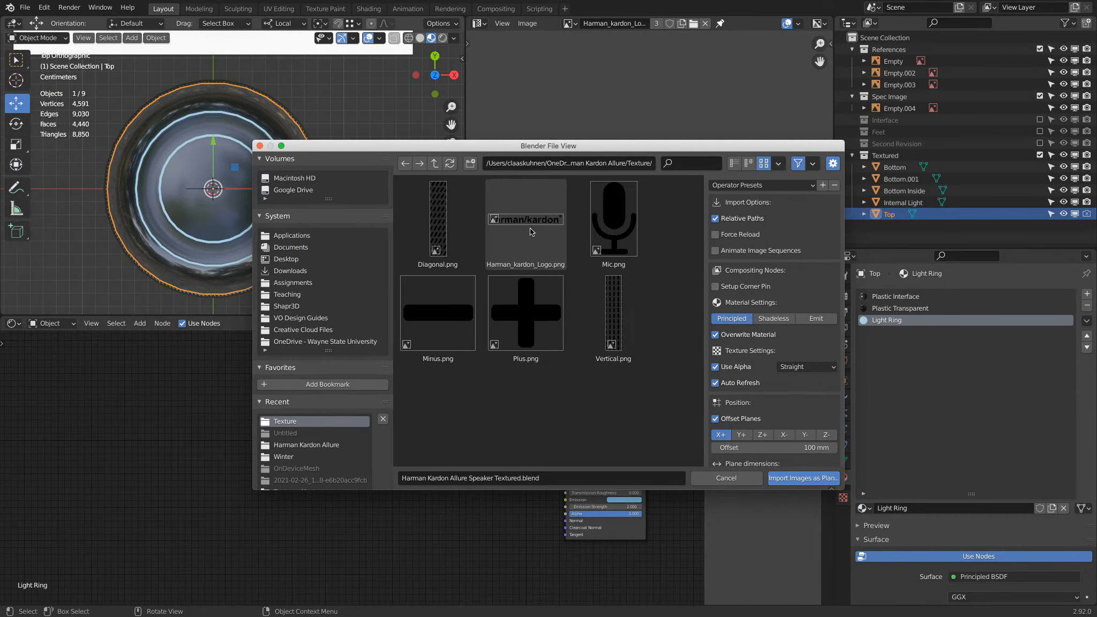
pyautogui.click(612, 222)
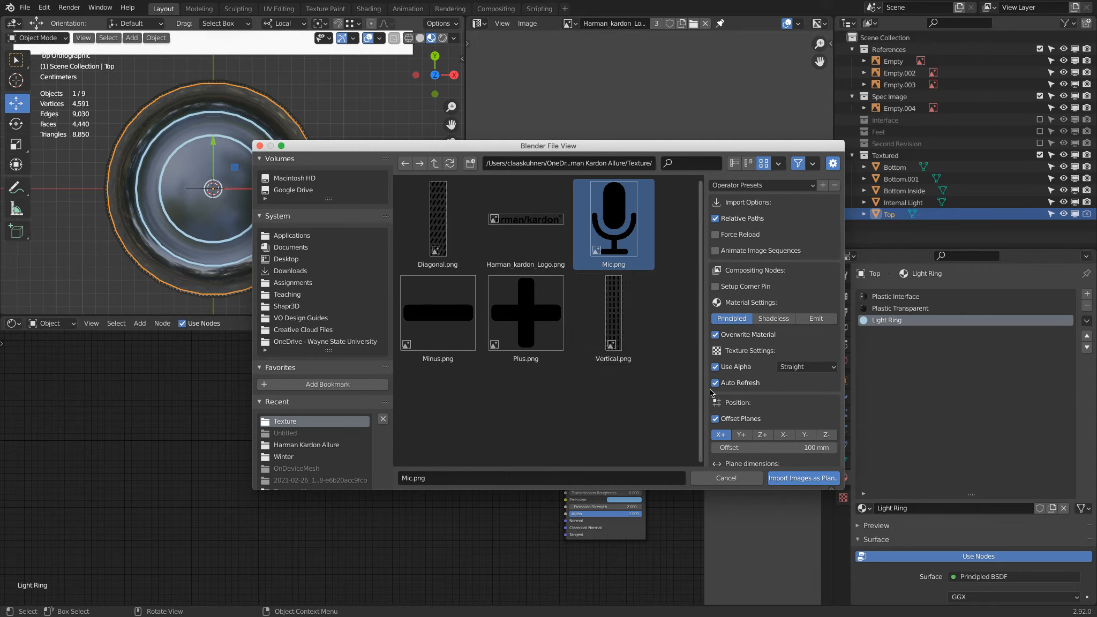
pyautogui.click(804, 479)
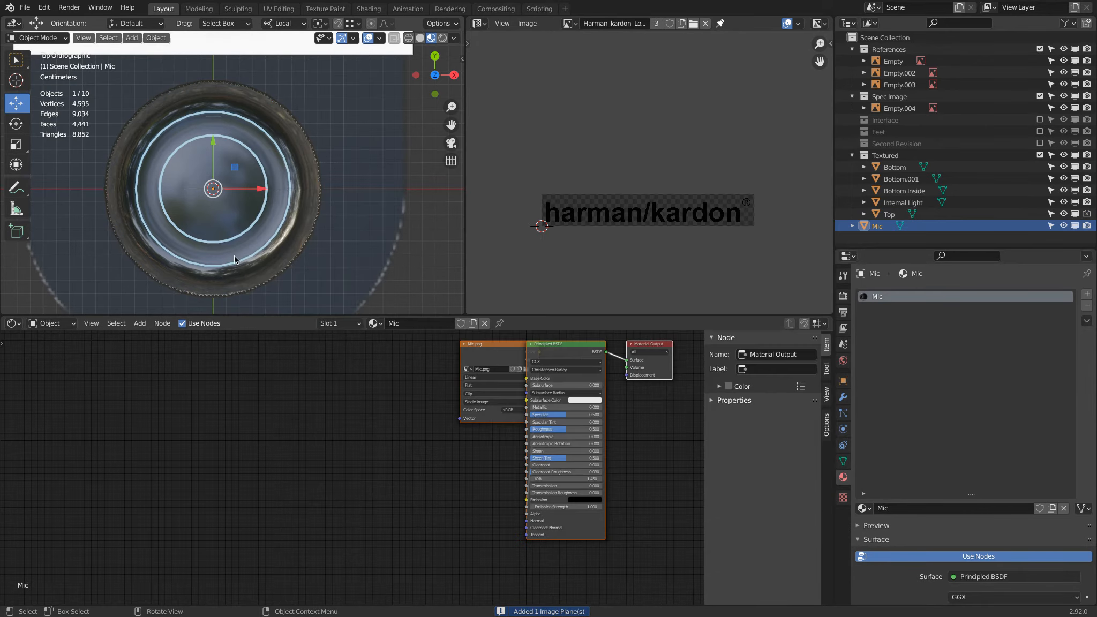
# Scale down the microphone image plane and raise it about 290 mm so it sits above the speaker.
pyautogui.scroll(-5, 239, 262)
pyautogui.scroll(-4, 239, 262)
pyautogui.keyDown('shift'); pyautogui.moveTo(305, 259); pyautogui.dragTo(245, 135, button='middle'); pyautogui.keyUp('shift')
pyautogui.press('s')
pyautogui.click(280, 207)
pyautogui.press('g')
pyautogui.press('z')
pyautogui.click(262, 138)
pyautogui.press('KP_7')
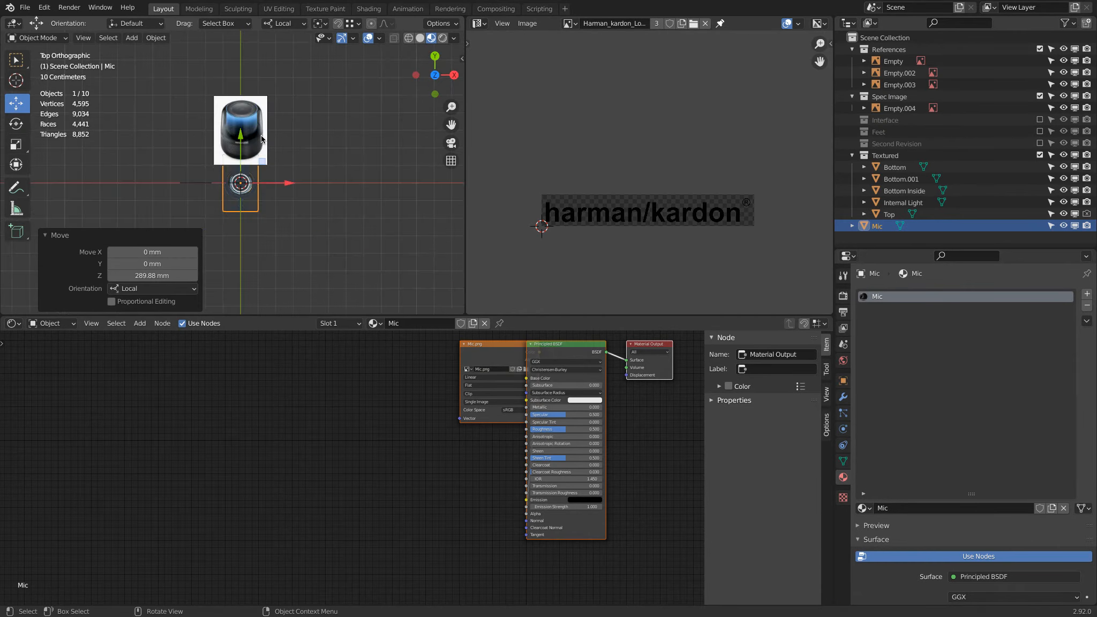
# Shrink the microphone plane to icon size, ending with a 0.434 scale, and move it about 49 mm forward between the two light rings.
pyautogui.scroll(6, 202, 269)
pyautogui.press('s')
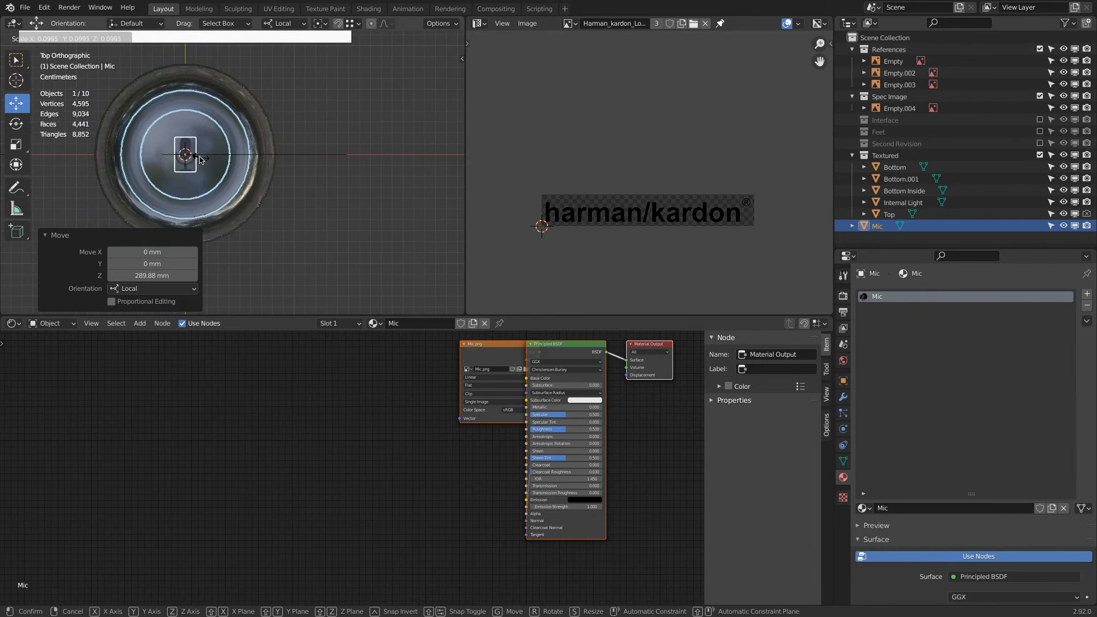
pyautogui.click(196, 153)
pyautogui.moveTo(185, 110); pyautogui.dragTo(182, 166)
pyautogui.scroll(5, 171, 212)
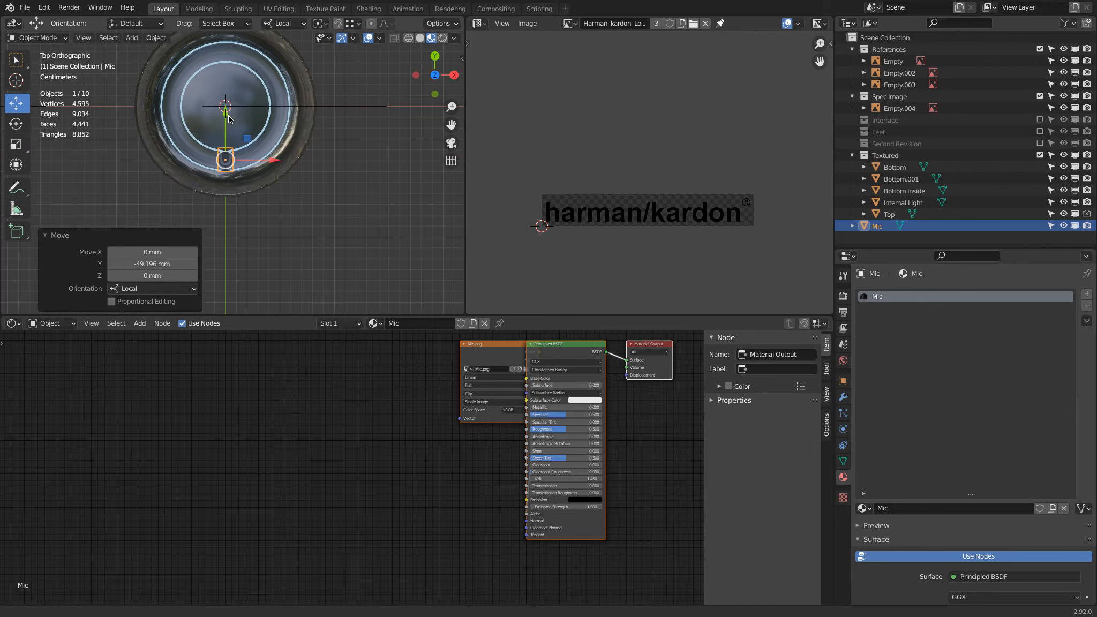
pyautogui.press('s')
pyautogui.click(233, 167)
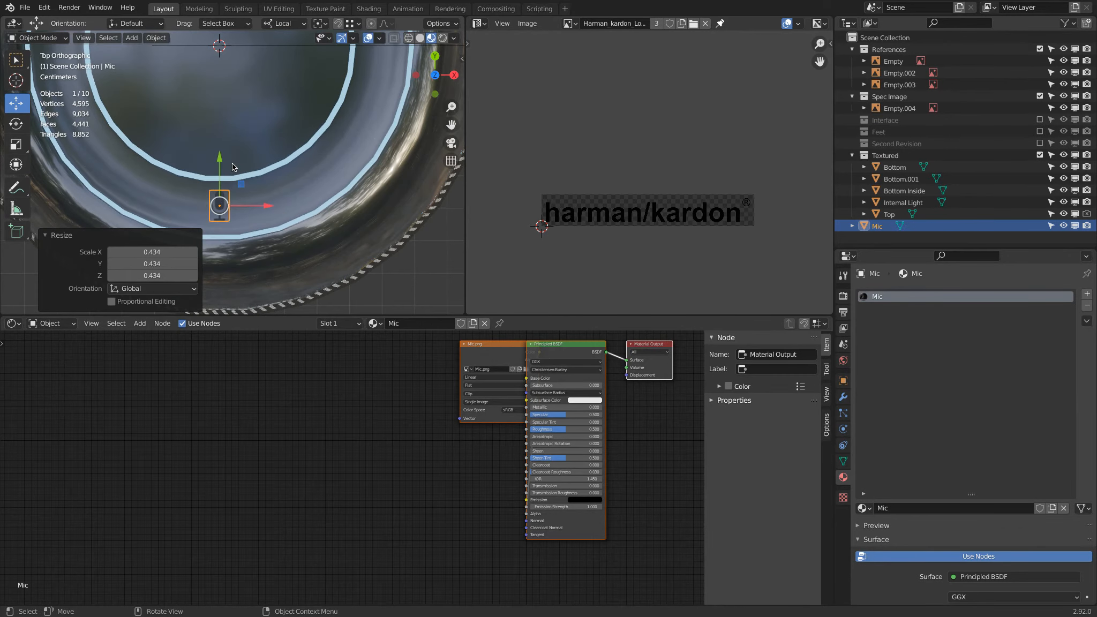
# Separate the Mic.png texture node from the shader and disconnect its Color output from Base Color, keeping the Alpha link.
pyautogui.click(438, 389)
pyautogui.moveTo(481, 351); pyautogui.dragTo(402, 369)
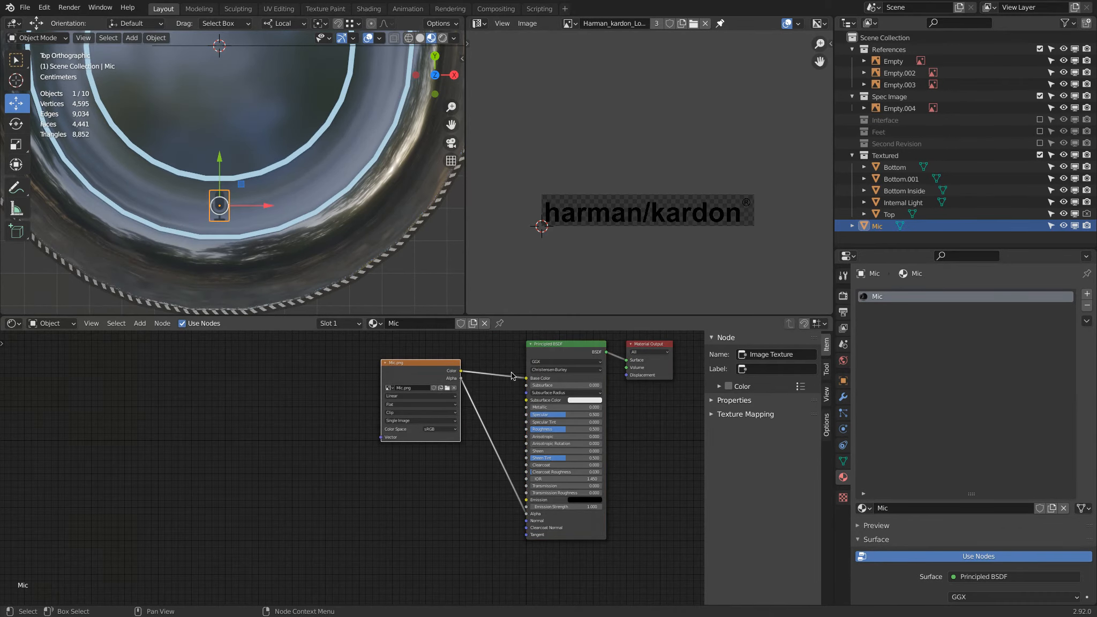
pyautogui.moveTo(528, 379); pyautogui.dragTo(482, 381)
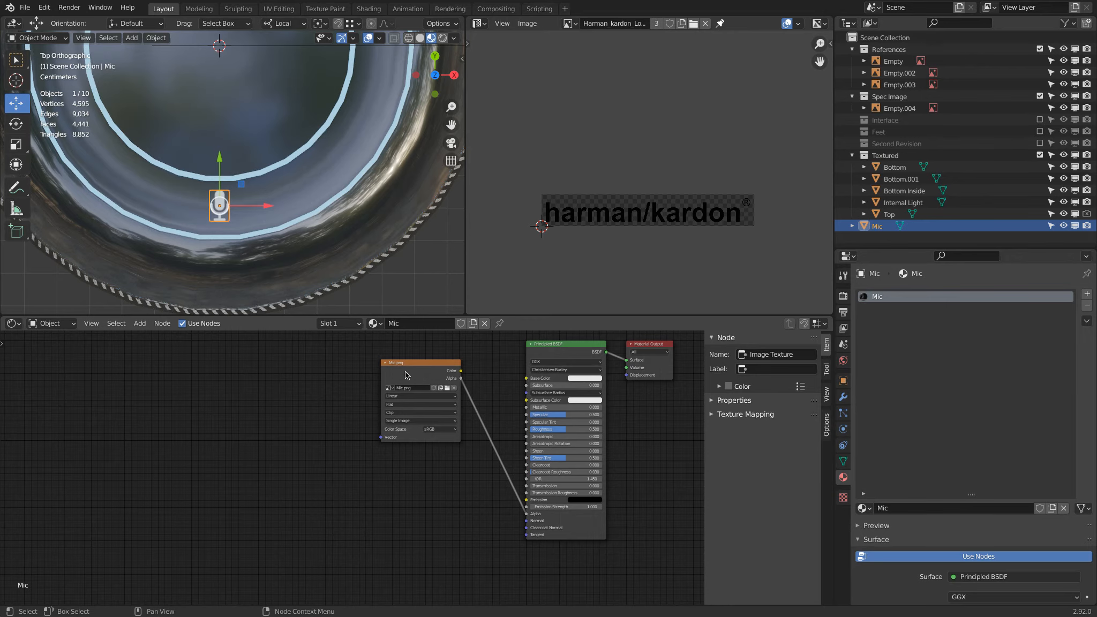
# Darken the Mic material's base color to a medium grey, following the icon in the reference photo.
pyautogui.scroll(-4, 278, 167)
pyautogui.keyDown('shift'); pyautogui.moveTo(307, 172); pyautogui.dragTo(308, 482, button='middle'); pyautogui.keyUp('shift')
pyautogui.scroll(4, 533, 398)
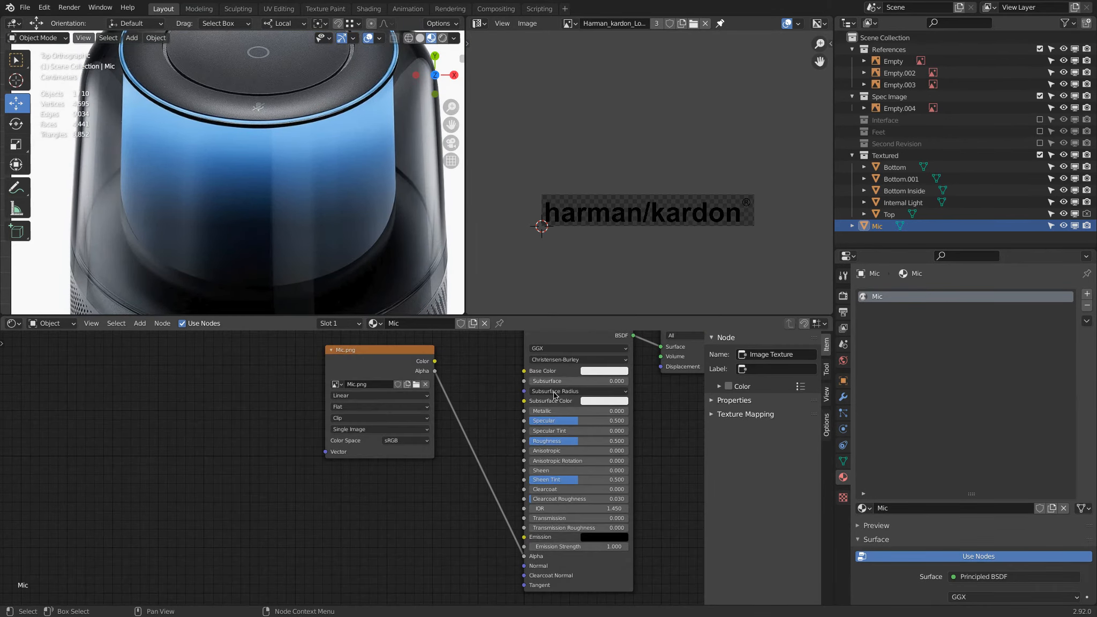
pyautogui.click(592, 374)
pyautogui.moveTo(658, 264); pyautogui.dragTo(665, 277)
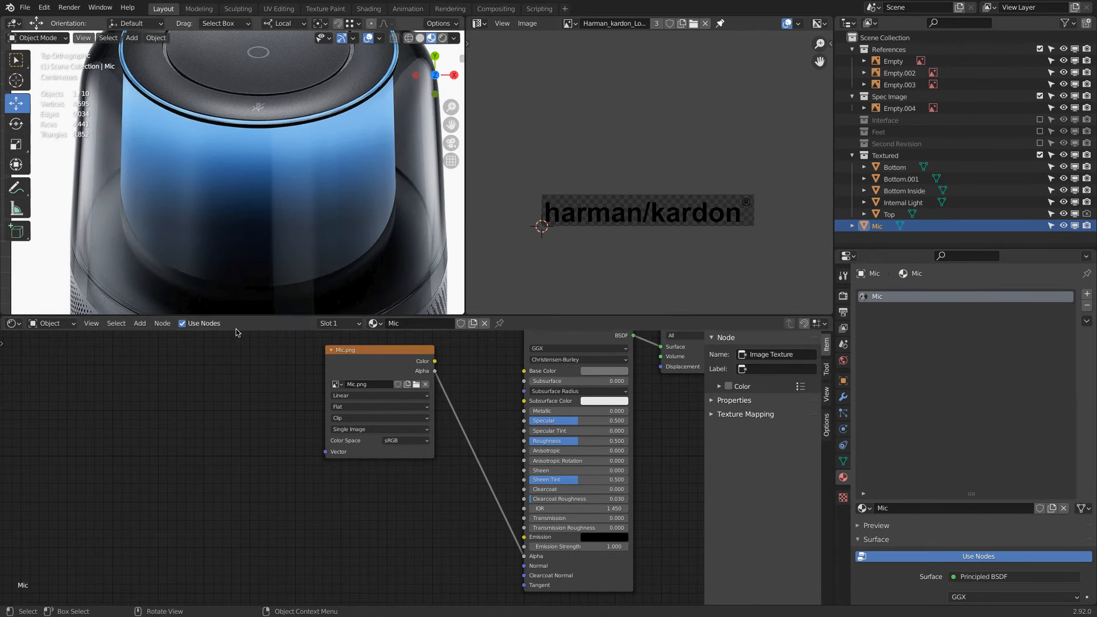
pyautogui.scroll(-3, 241, 383)
pyautogui.scroll(-5, 257, 225)
pyautogui.keyDown('shift'); pyautogui.moveTo(257, 300); pyautogui.dragTo(259, 139, button='middle'); pyautogui.keyUp('shift')
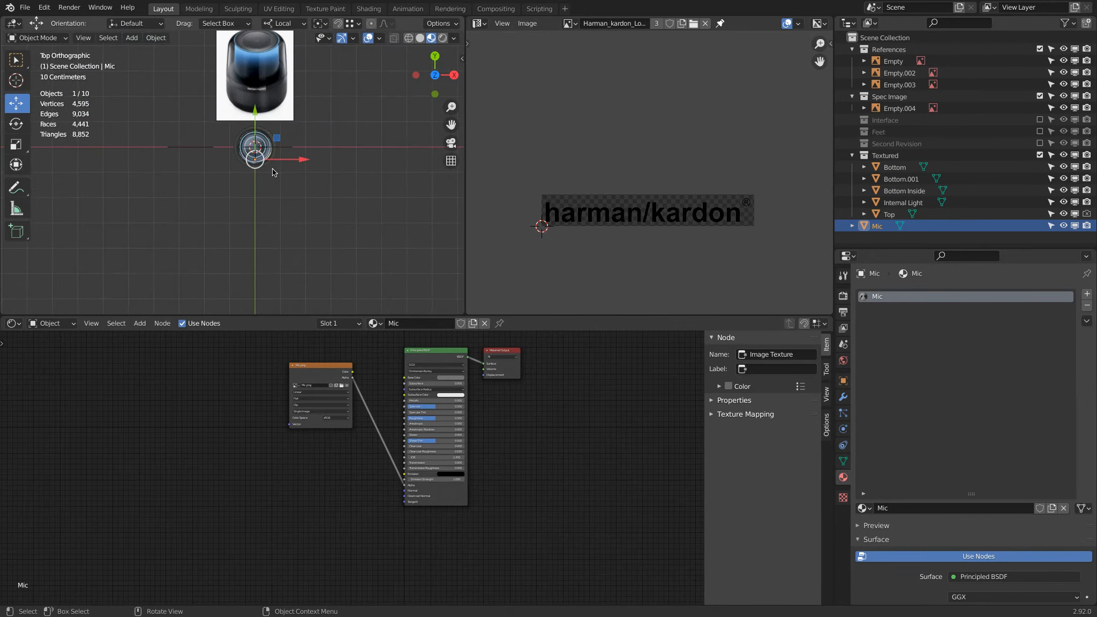
pyautogui.scroll(5, 260, 159)
pyautogui.scroll(8, 176, 193)
# Reselect the microphone plane and lower it about 137 mm to just above the speaker's top surface.
pyautogui.press('a')
pyautogui.hotkey('alt', 'a')
pyautogui.click(180, 193)
pyautogui.press('Tab')
pyautogui.scroll(-4, 182, 193)
pyautogui.moveTo(203, 203); pyautogui.dragTo(225, 170, button='middle')
pyautogui.scroll(-6, 225, 170)
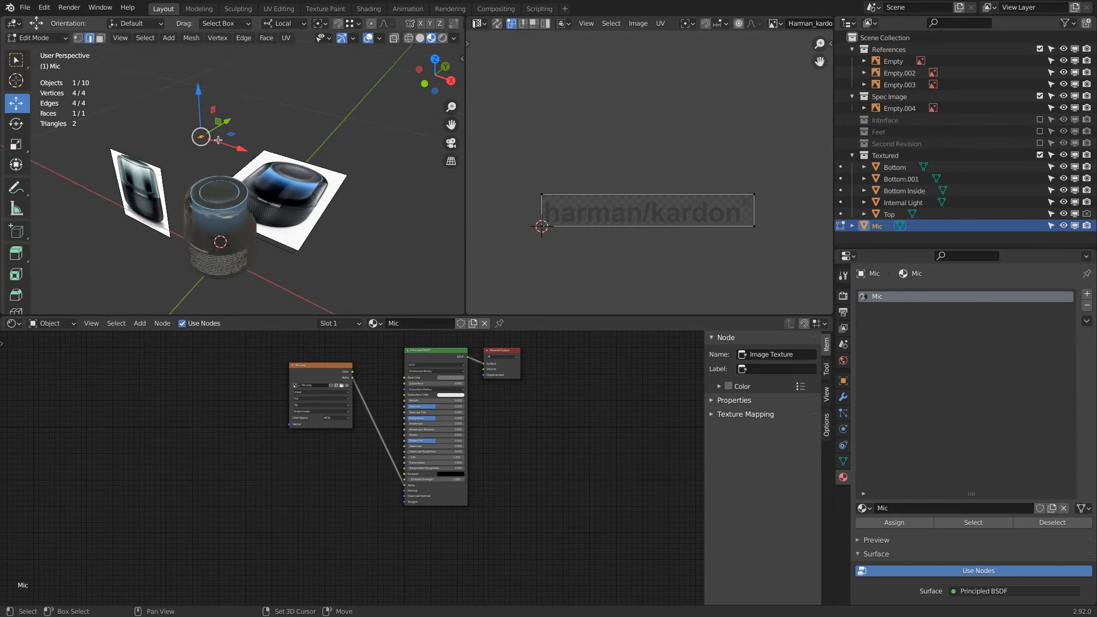
pyautogui.press('Tab')
pyautogui.moveTo(187, 113); pyautogui.dragTo(209, 240)
pyautogui.moveTo(209, 240); pyautogui.dragTo(216, 167, button='middle')
pyautogui.scroll(5, 293, 171)
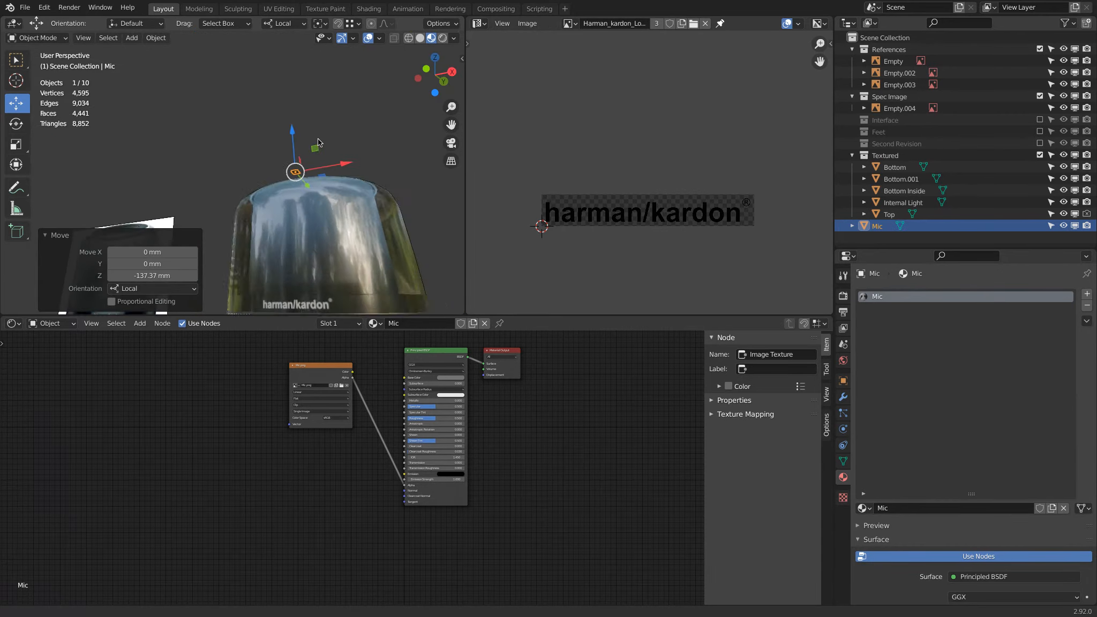
pyautogui.scroll(5, 306, 178)
pyautogui.moveTo(294, 161)
pyautogui.mouseDown()
pyautogui.moveTo(290, 184)
pyautogui.moveTo(294, 163)
pyautogui.mouseUp()
# Add two evenly spaced loop cuts across the microphone plane in Edit Mode.
pyautogui.press('Tab')
pyautogui.moveTo(294, 163); pyautogui.dragTo(268, 170, button='middle')
pyautogui.hotkey('ctrl', 'r')
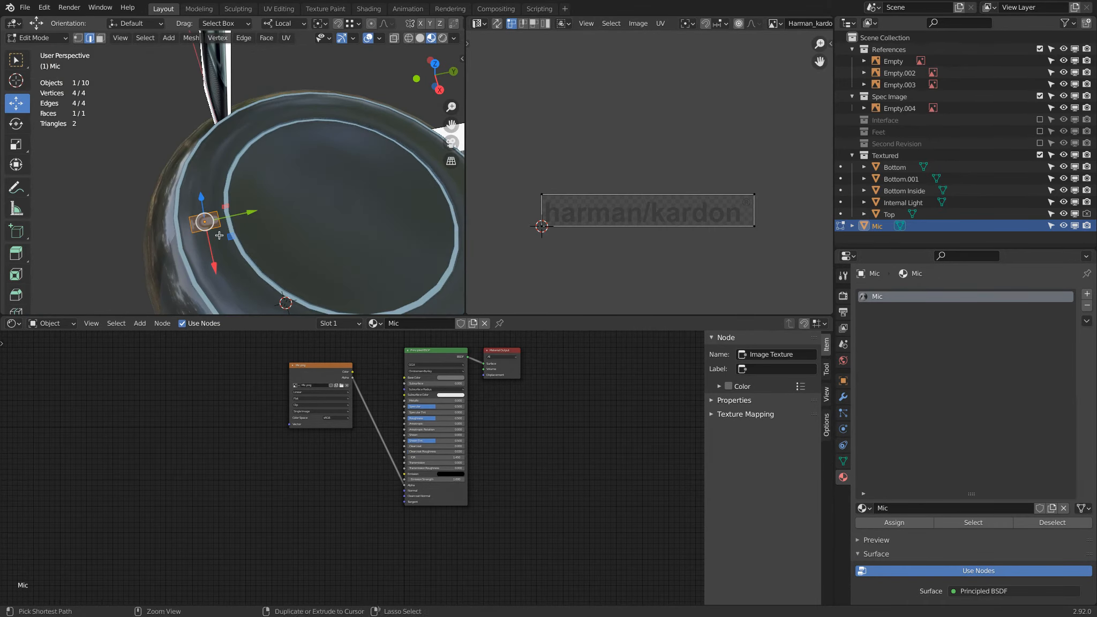
pyautogui.scroll(1, 218, 234)
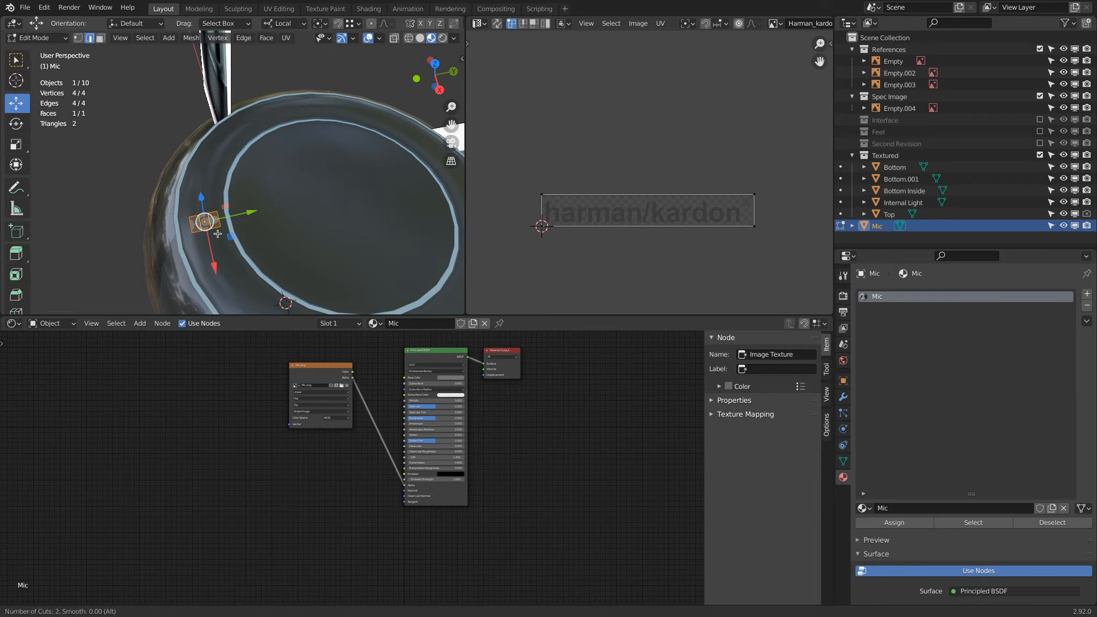
pyautogui.click(217, 234)
pyautogui.rightClick(218, 235)
pyautogui.moveTo(217, 235); pyautogui.dragTo(317, 233, button='middle')
# Add one centered loop cut in the other direction of the microphone plane and return to Object Mode.
pyautogui.hotkey('ctrl', 'r')
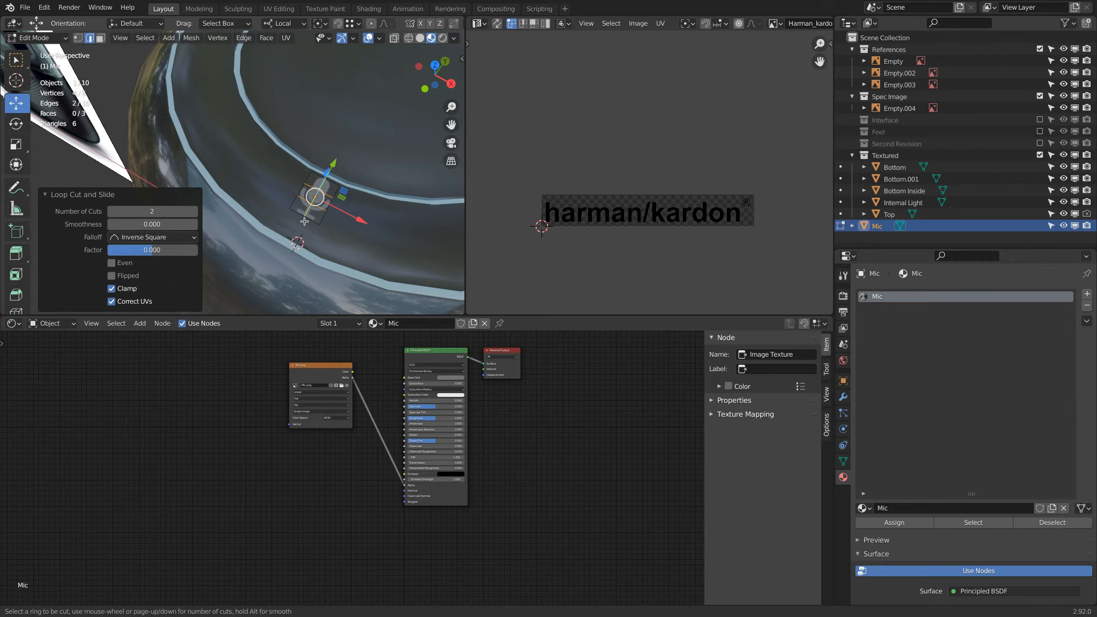
pyautogui.scroll(-1, 305, 222)
pyautogui.click(304, 221)
pyautogui.rightClick(305, 221)
pyautogui.moveTo(322, 223); pyautogui.dragTo(288, 184, button='middle')
pyautogui.press('Tab')
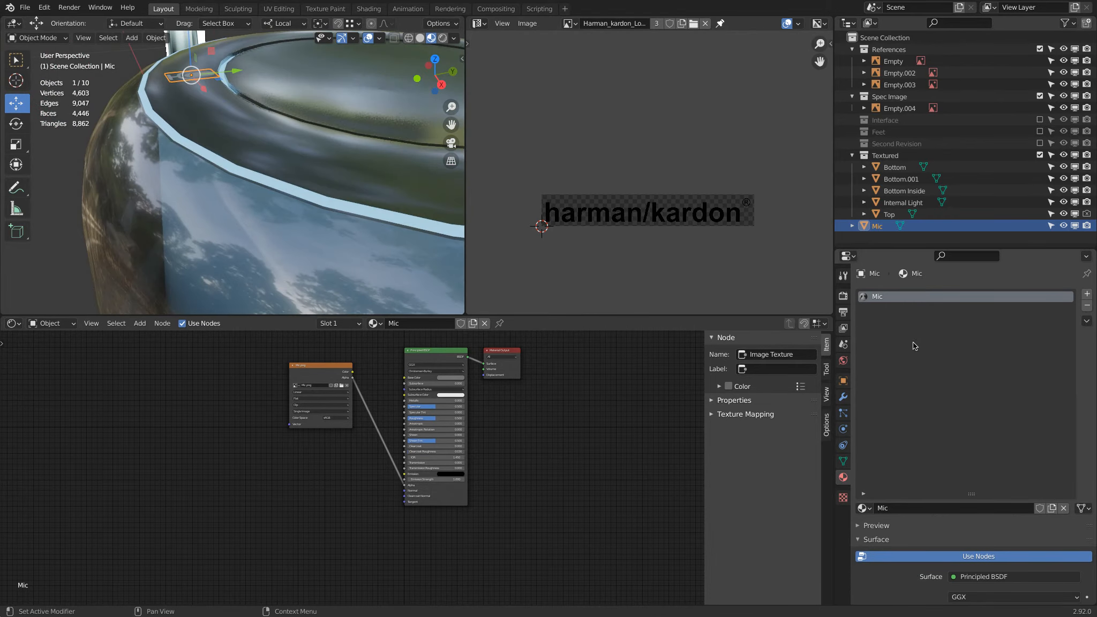
# Add a Shrinkwrap modifier to the microphone plane with the Top object as its target.
pyautogui.click(843, 397)
pyautogui.click(866, 294)
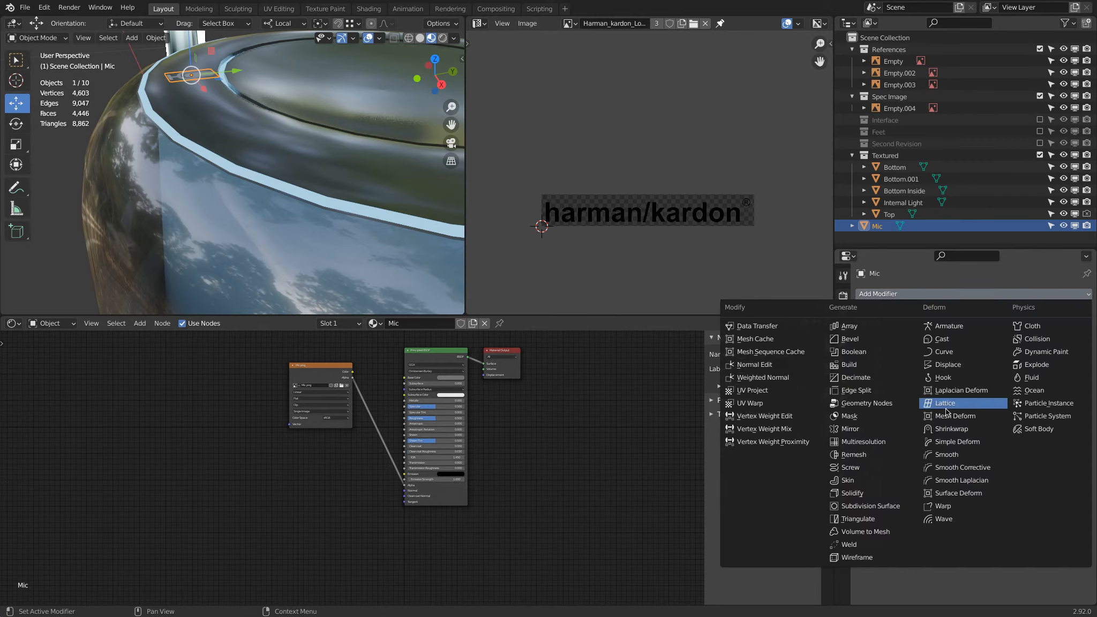
pyautogui.click(959, 429)
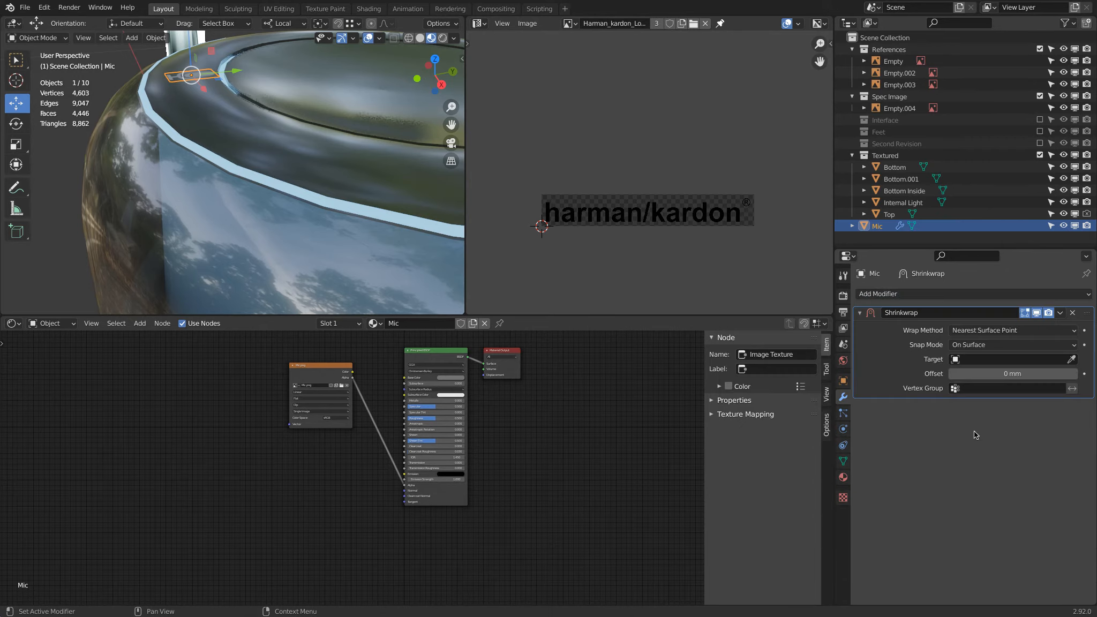
pyautogui.click(1072, 361)
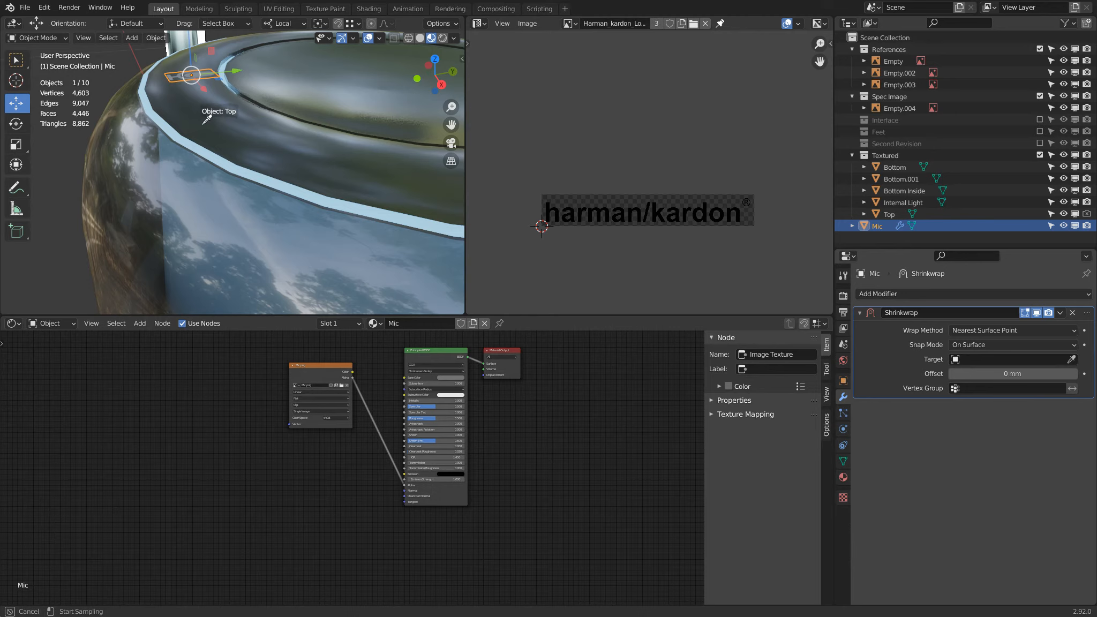
pyautogui.click(225, 117)
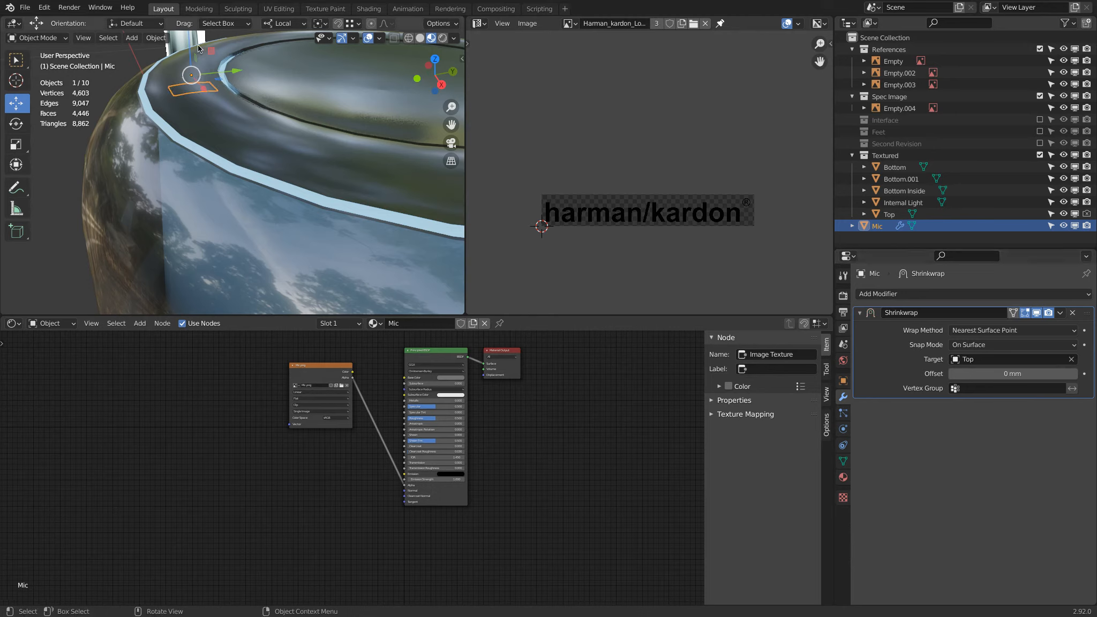
# Set the Shrinkwrap method to Project along the Z axis, with the Negative direction also enabled.
pyautogui.click(1007, 330)
pyautogui.click(1026, 370)
pyautogui.click(1056, 390)
pyautogui.click(983, 401)
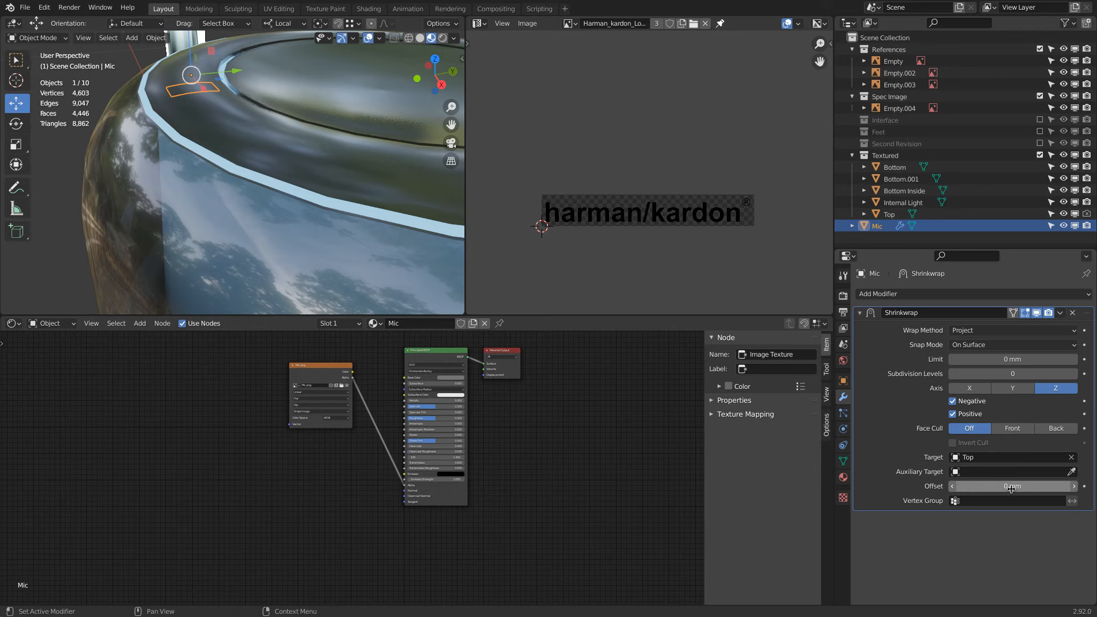
# Apply the microphone plane's scale.
pyautogui.click(162, 38)
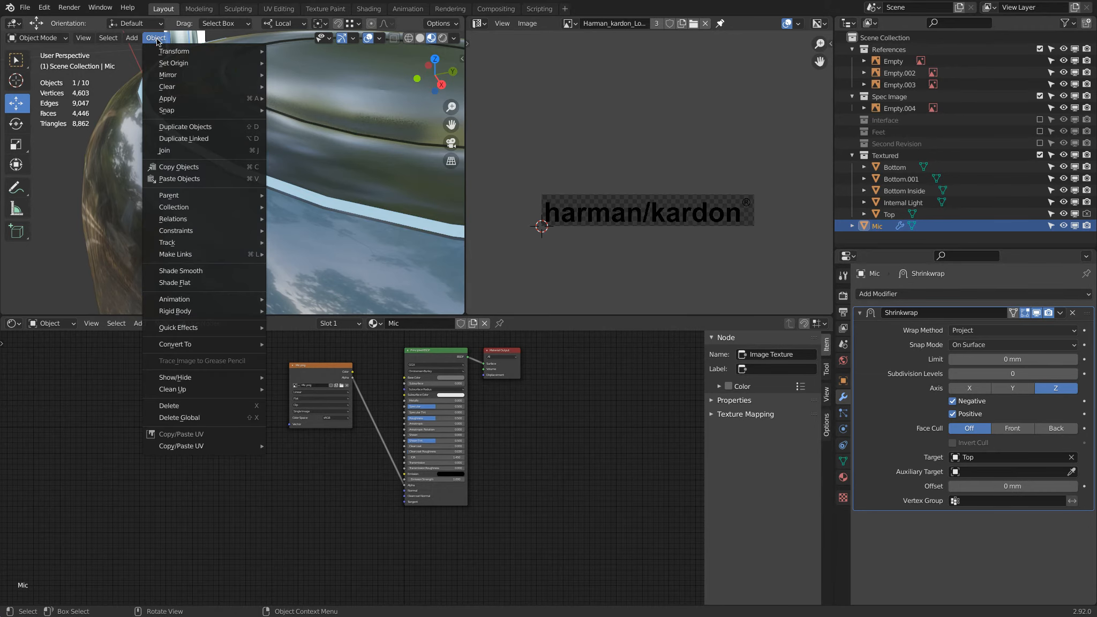
pyautogui.moveTo(160, 99)
pyautogui.click(323, 122)
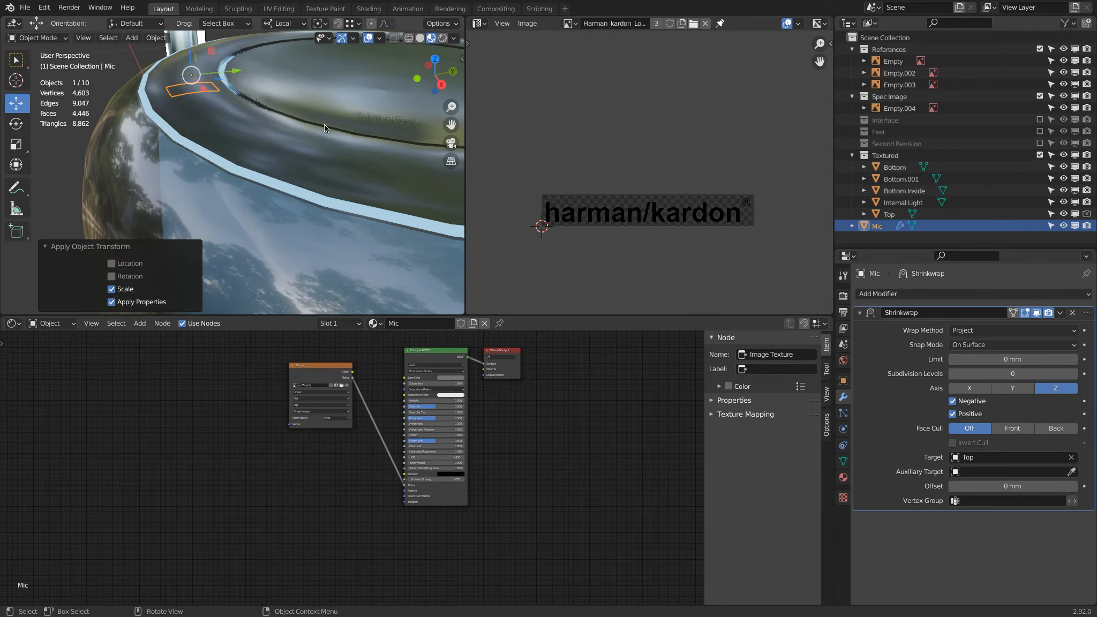
# Try Shrinkwrap offsets of 1, 0.5, 0.3 and 0.2 mm to bring the microphone icon close to the surface.
pyautogui.moveTo(989, 480); pyautogui.dragTo(991, 481)
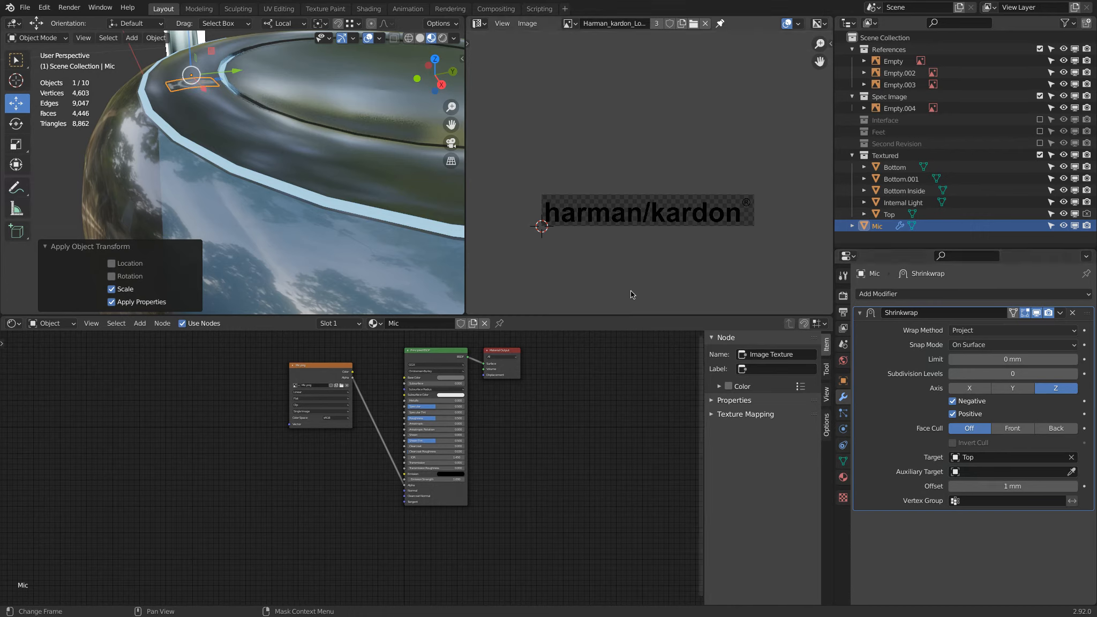
pyautogui.moveTo(245, 171); pyautogui.dragTo(343, 225, button='middle')
pyautogui.click(989, 485)
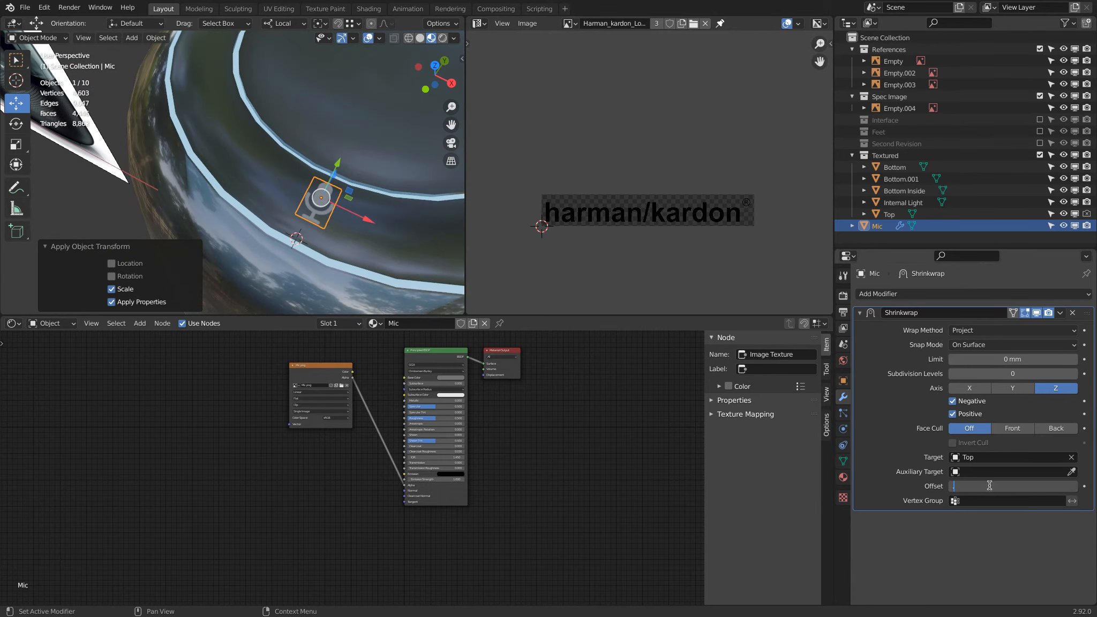
pyautogui.write('.5')
pyautogui.press('Return')
pyautogui.click(989, 485)
pyautogui.write('.3')
pyautogui.press('Return')
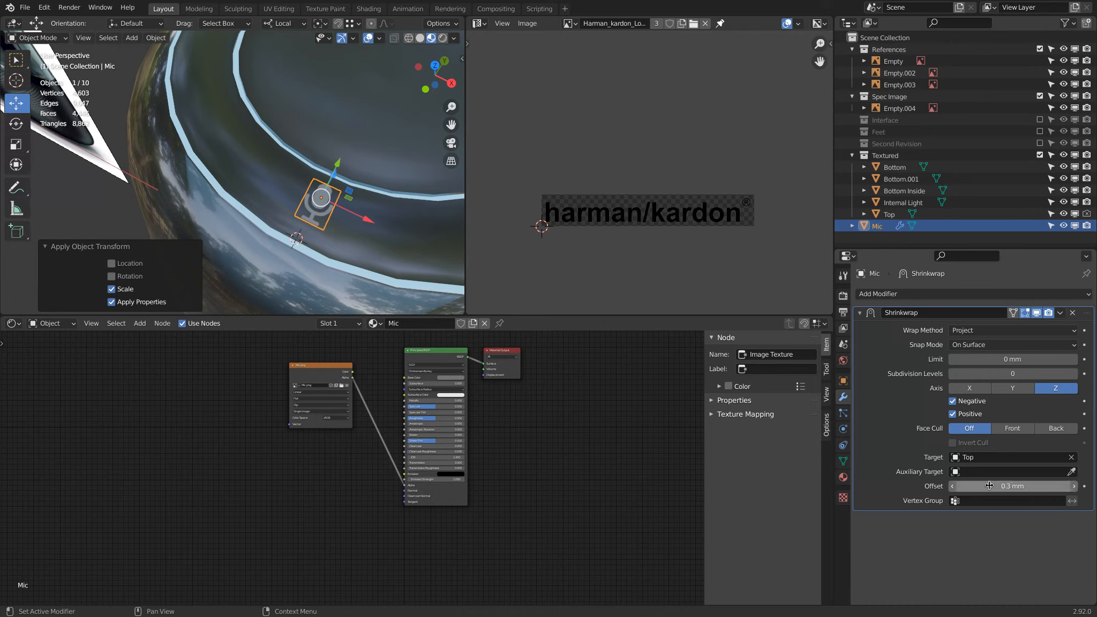
pyautogui.click(989, 486)
pyautogui.write('.2')
pyautogui.press('Return')
# Set the Shrinkwrap offset to 0.1 mm, deselect the icon and inspect how it sits on the speaker's top.
pyautogui.click(990, 486)
pyautogui.write('.1')
pyautogui.press('Return')
pyautogui.hotkey('alt', 'a')
pyautogui.moveTo(340, 87); pyautogui.dragTo(316, 156, button='middle')
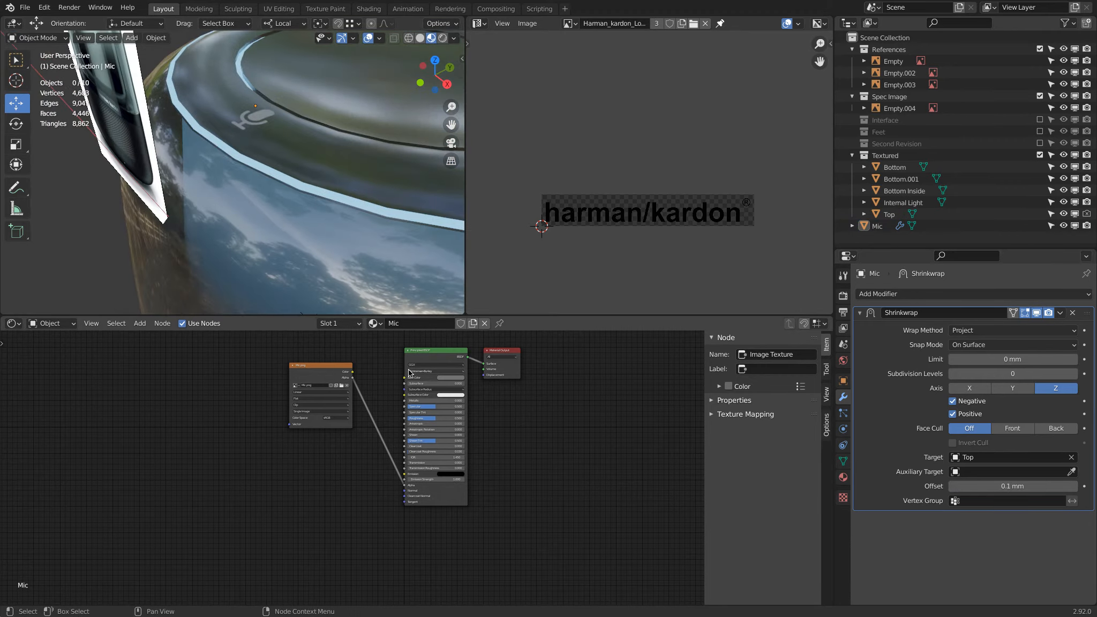
# Set the Mic material's Specular to 1.000 and Roughness to 0.200, and inspect the icon on the whole speaker.
pyautogui.scroll(3, 437, 440)
pyautogui.moveTo(436, 439); pyautogui.dragTo(321, 439)
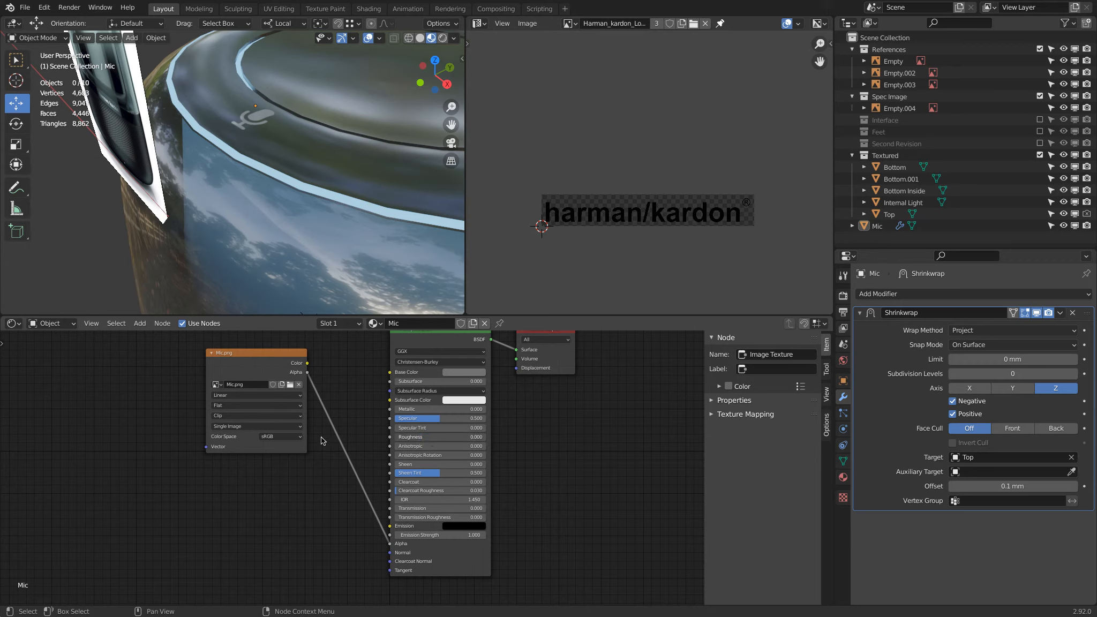
pyautogui.moveTo(429, 419); pyautogui.dragTo(468, 421)
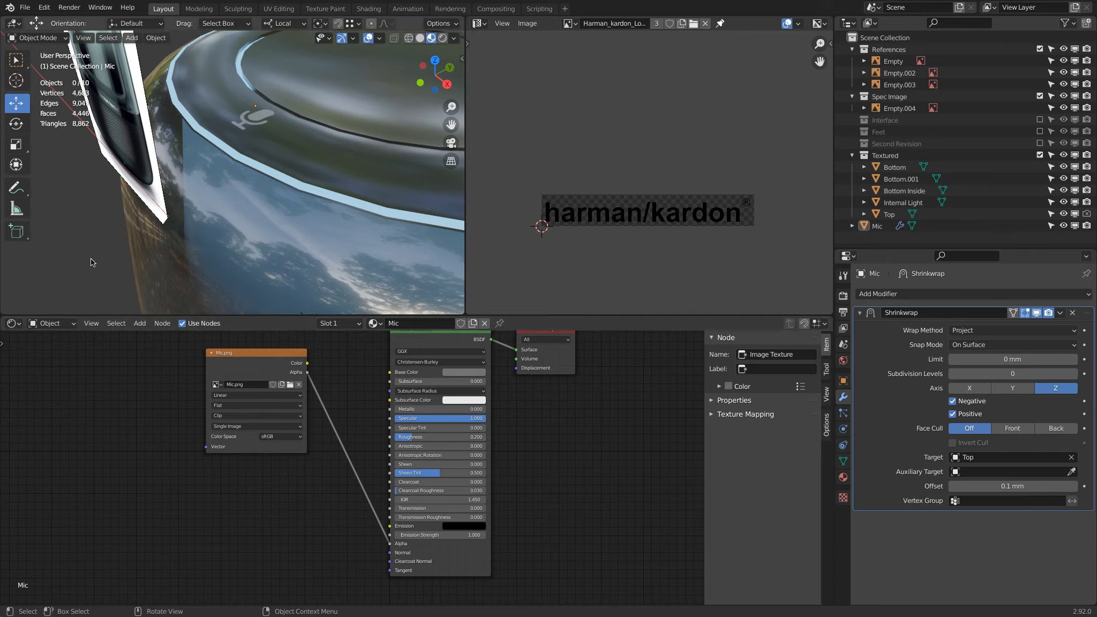
pyautogui.scroll(-5, 141, 168)
pyautogui.moveTo(143, 169); pyautogui.dragTo(408, 49, button='middle')
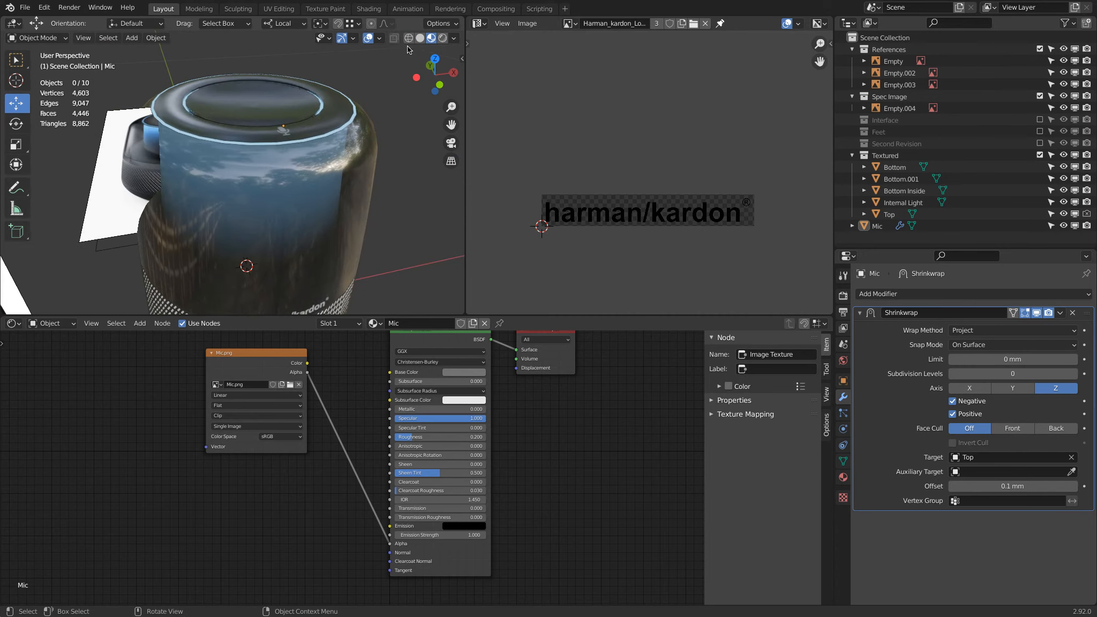
# Switch the viewport to rendered shading and set the World background strength to 1.
pyautogui.click(441, 37)
pyautogui.moveTo(351, 80); pyautogui.dragTo(348, 136, button='middle')
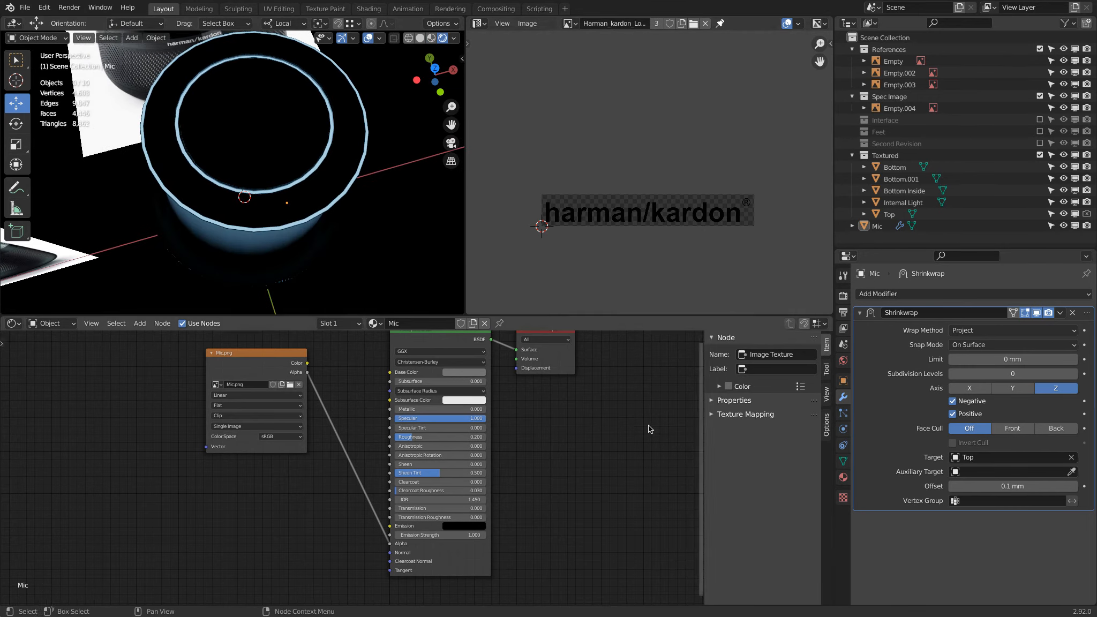
pyautogui.click(843, 360)
pyautogui.moveTo(1004, 382); pyautogui.dragTo(955, 378)
pyautogui.click(1007, 388)
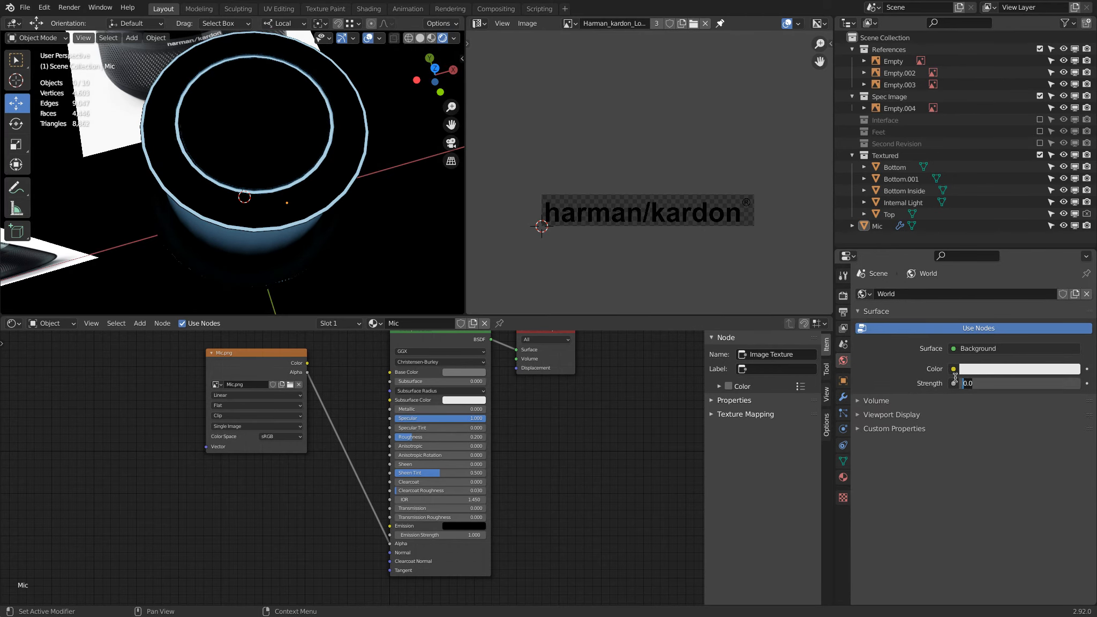
pyautogui.write('1')
pyautogui.press('Return')
# Add an area light and raise it about 224 mm along Z above the speaker.
pyautogui.moveTo(430, 160); pyautogui.dragTo(300, 138, button='middle')
pyautogui.scroll(-4, 300, 137)
pyautogui.hotkey('shift', 'a')
pyautogui.moveTo(283, 171)
pyautogui.click(348, 212)
pyautogui.press('g')
pyautogui.press('z')
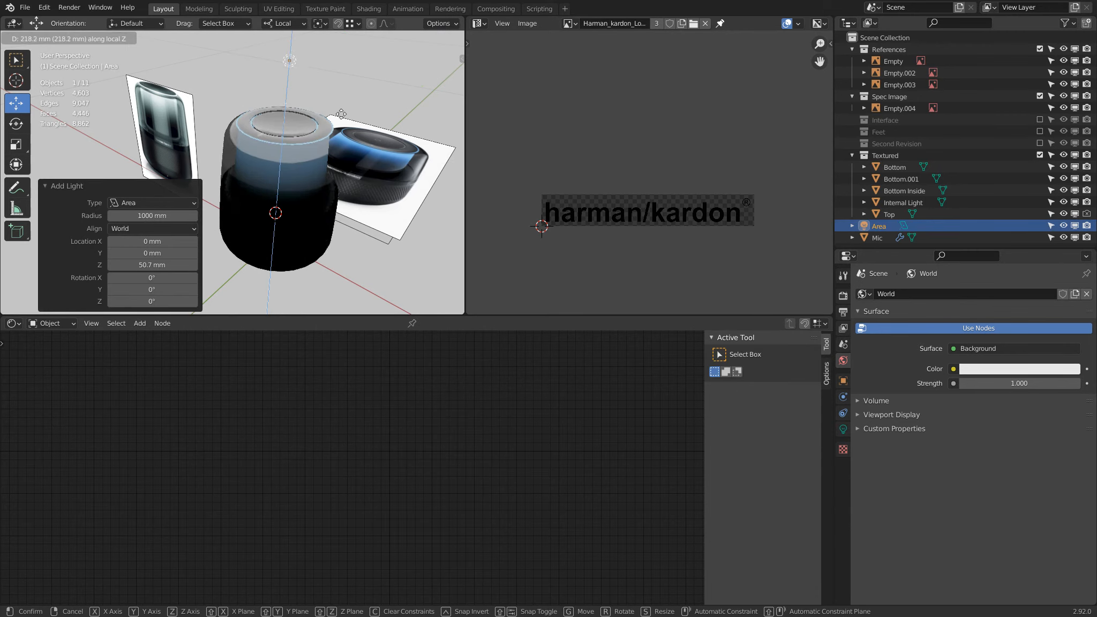
pyautogui.click(342, 117)
# Set the World background strength to 0 and inspect the microphone icon on the speaker's top under the area light.
pyautogui.click(1017, 384)
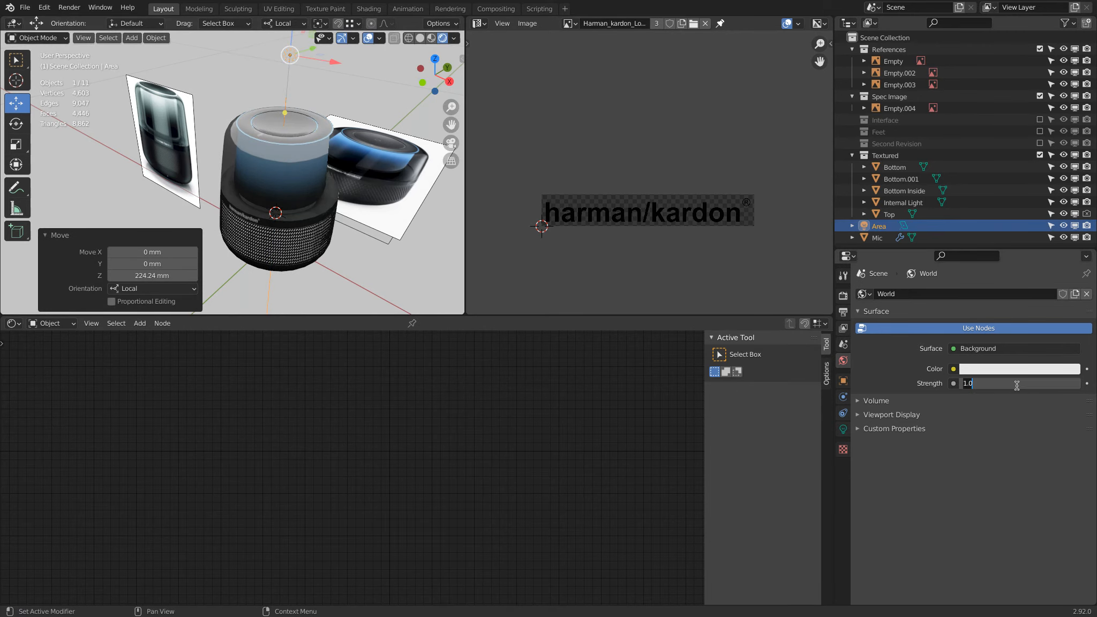
pyautogui.press('Return')
pyautogui.scroll(4, 240, 124)
pyautogui.moveTo(244, 126); pyautogui.dragTo(302, 189, button='middle')
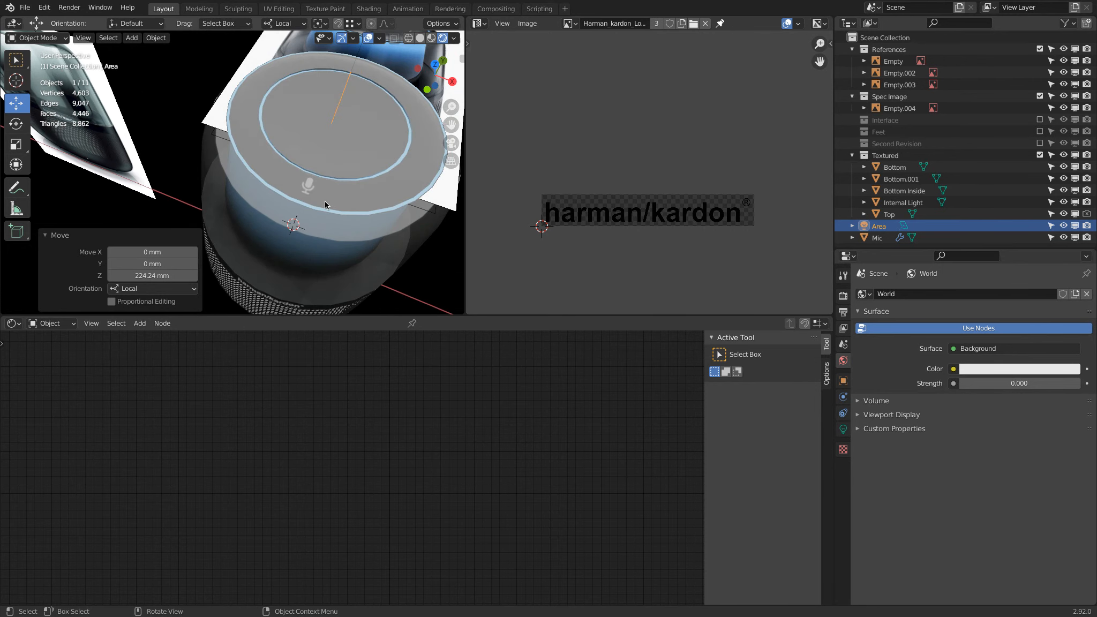
pyautogui.scroll(-3, 325, 200)
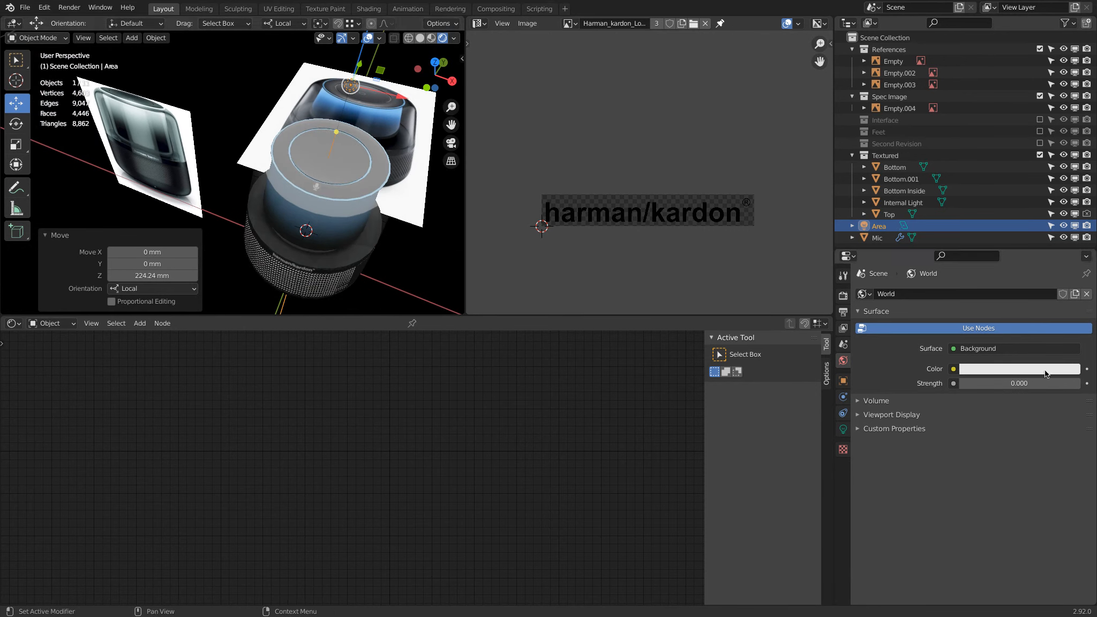
# Return the viewport to material preview shading and delete the area light.
pyautogui.click(431, 38)
pyautogui.press('x')
pyautogui.click(350, 170)
pyautogui.scroll(-2, 350, 170)
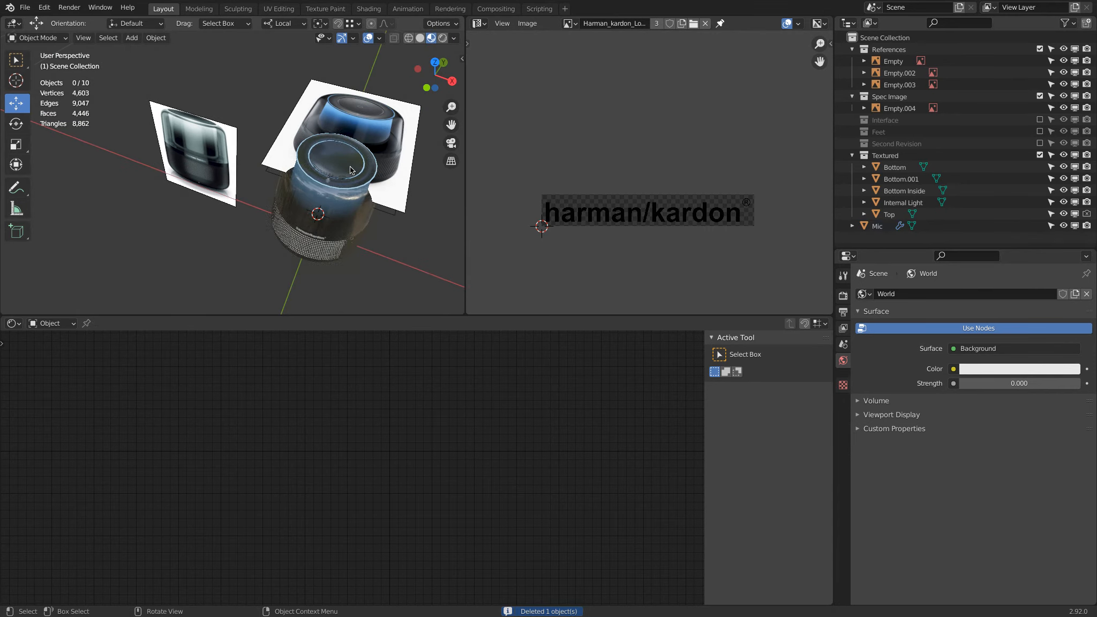
# Examine the top rim, base and logo band of the speaker in the front reference image.
pyautogui.press('KP_1')
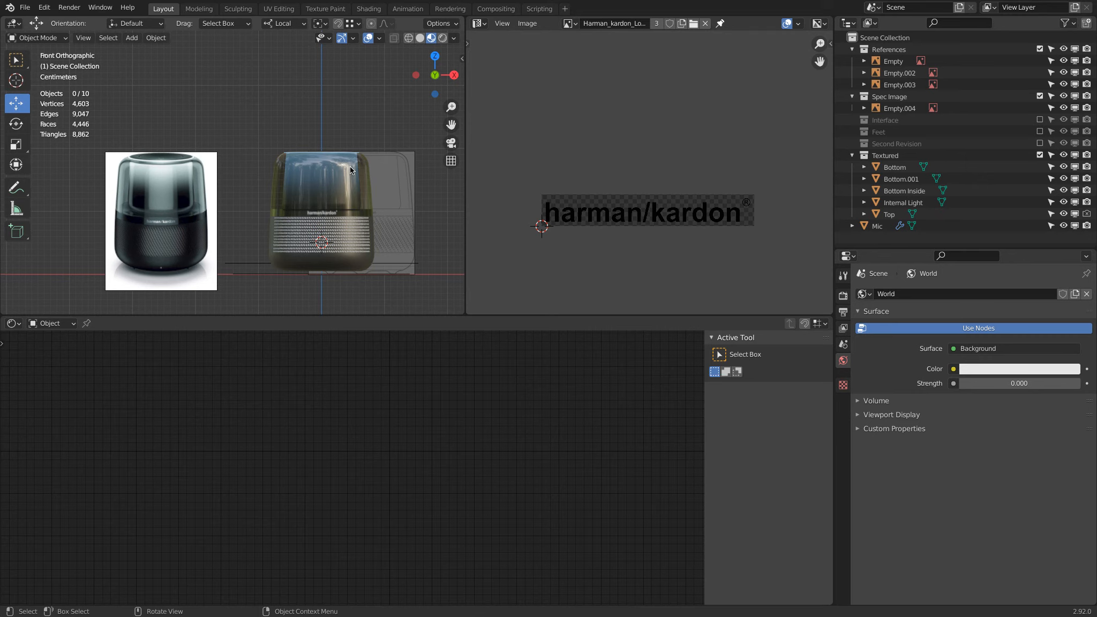
pyautogui.scroll(6, 136, 126)
pyautogui.scroll(1, 241, 164)
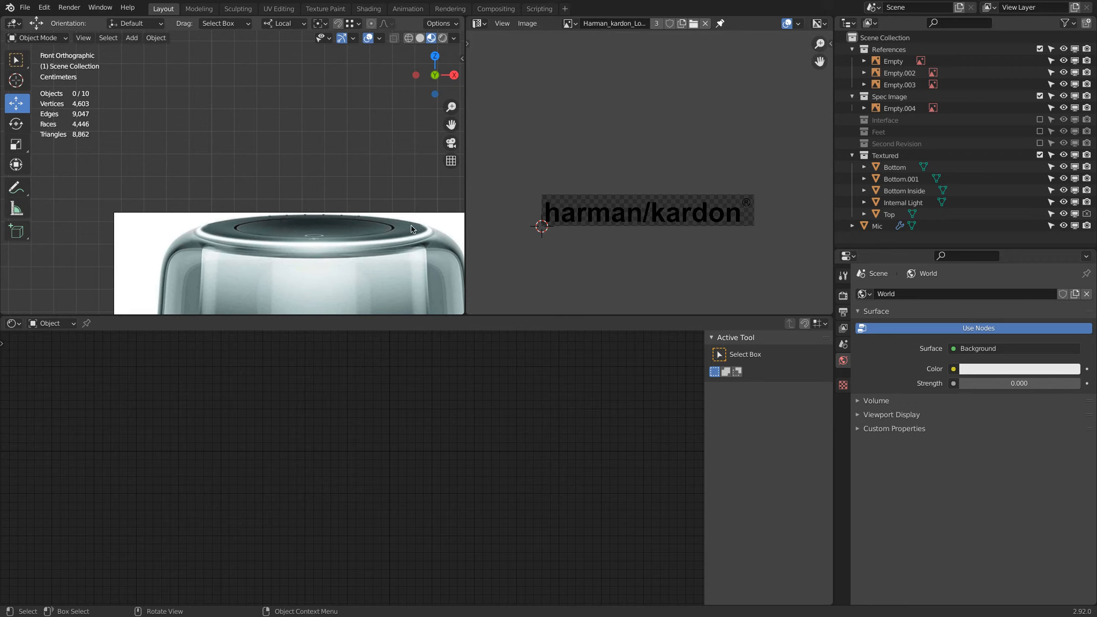
pyautogui.scroll(-4, 395, 247)
pyautogui.keyDown('shift'); pyautogui.moveTo(395, 247); pyautogui.dragTo(343, 155, button='middle'); pyautogui.keyUp('shift')
pyautogui.scroll(5, 324, 181)
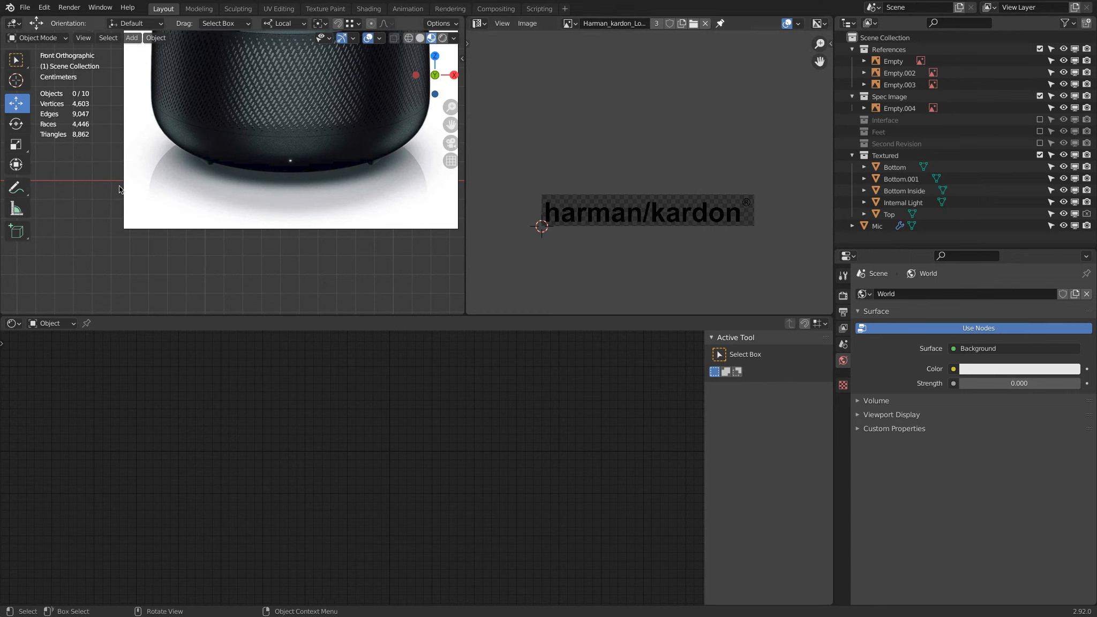
pyautogui.scroll(-6, 157, 193)
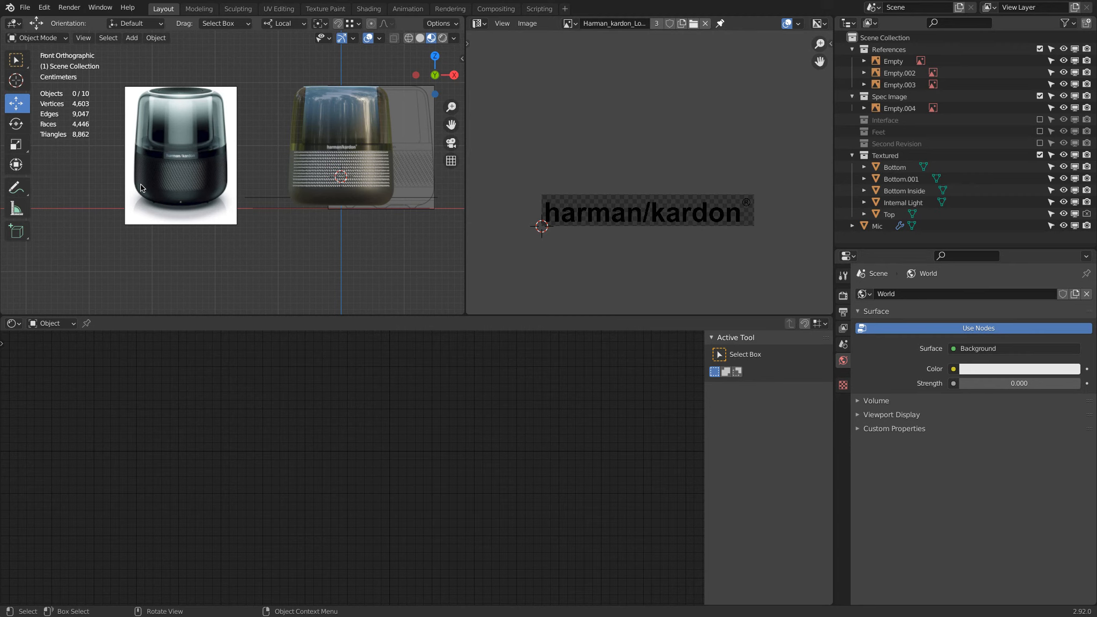
pyautogui.scroll(5, 140, 183)
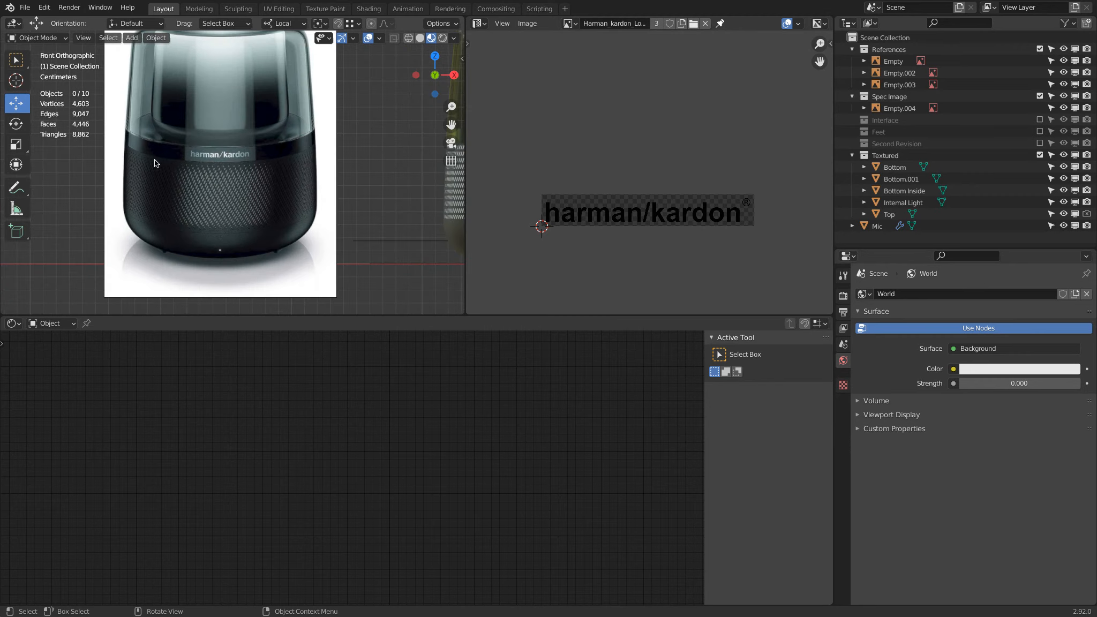
pyautogui.scroll(-2, 168, 141)
pyautogui.keyDown('shift'); pyautogui.moveTo(168, 142); pyautogui.dragTo(175, 167, button='middle'); pyautogui.keyUp('shift')
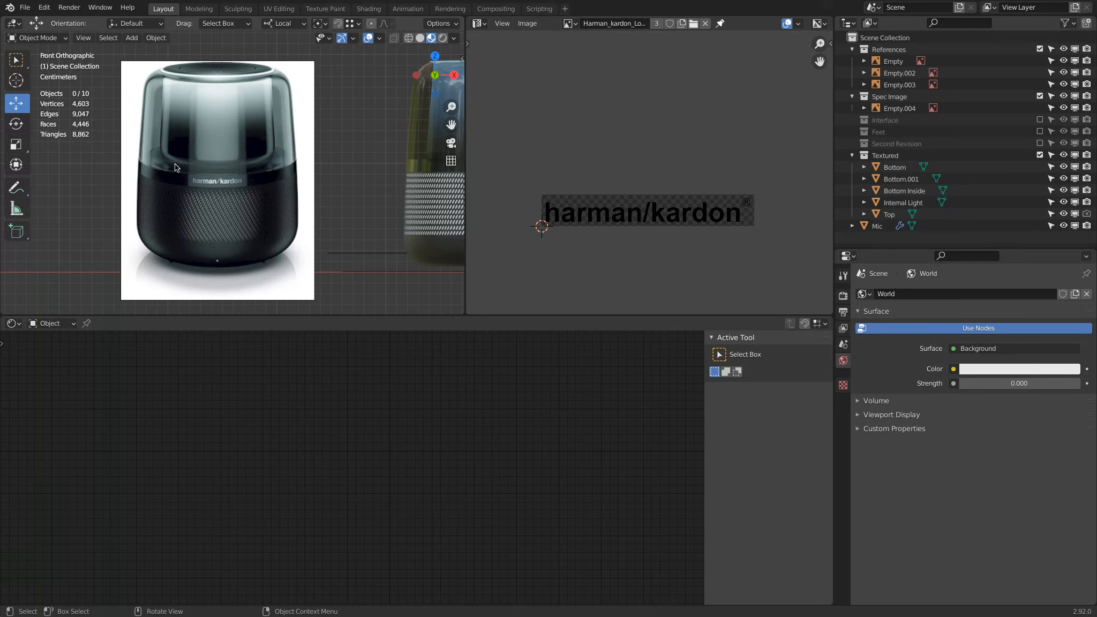